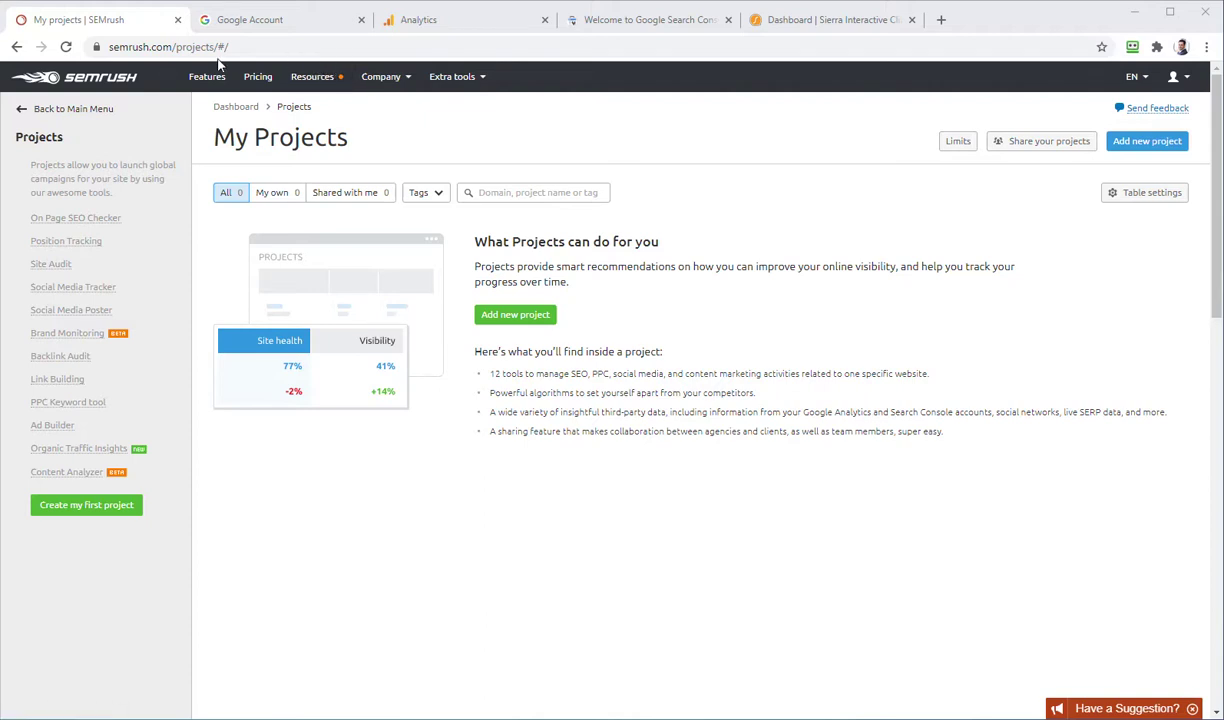
Step: Cycle through the Google Account, Analytics and Search Console tabs to reach the Sierra Interactive dashboard
{"action": "left_click", "coordinate": [266, 24]}
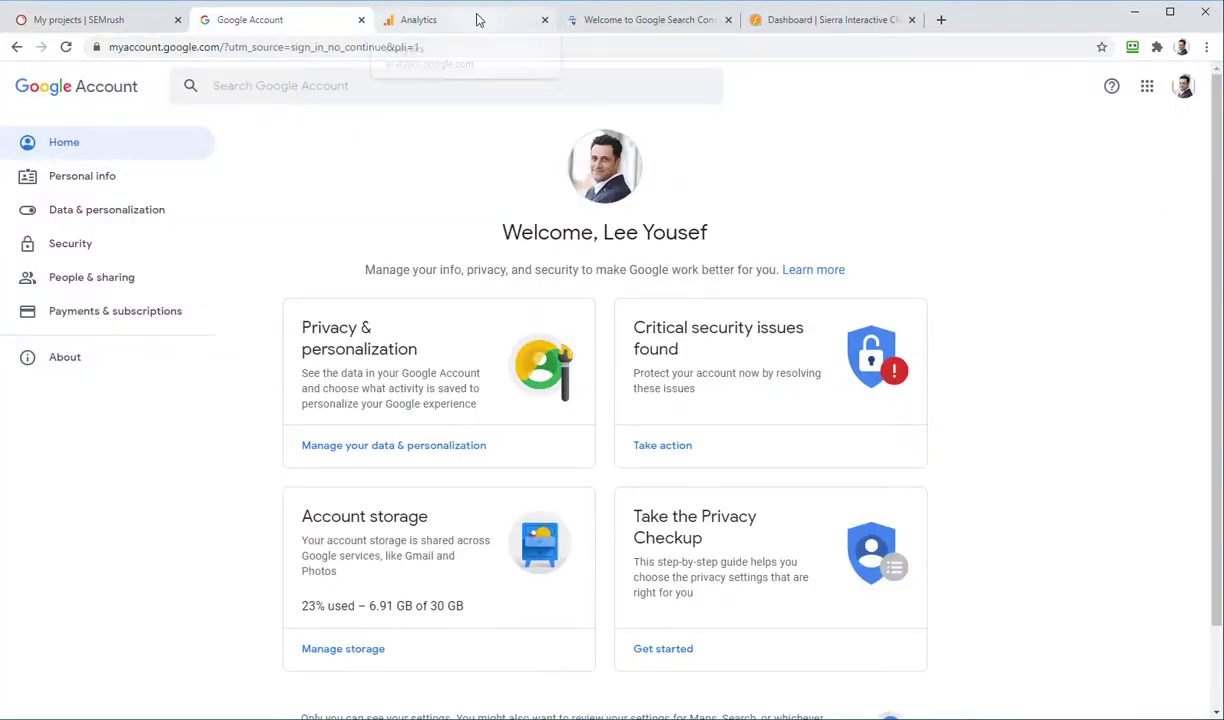
{"action": "left_click", "coordinate": [477, 20]}
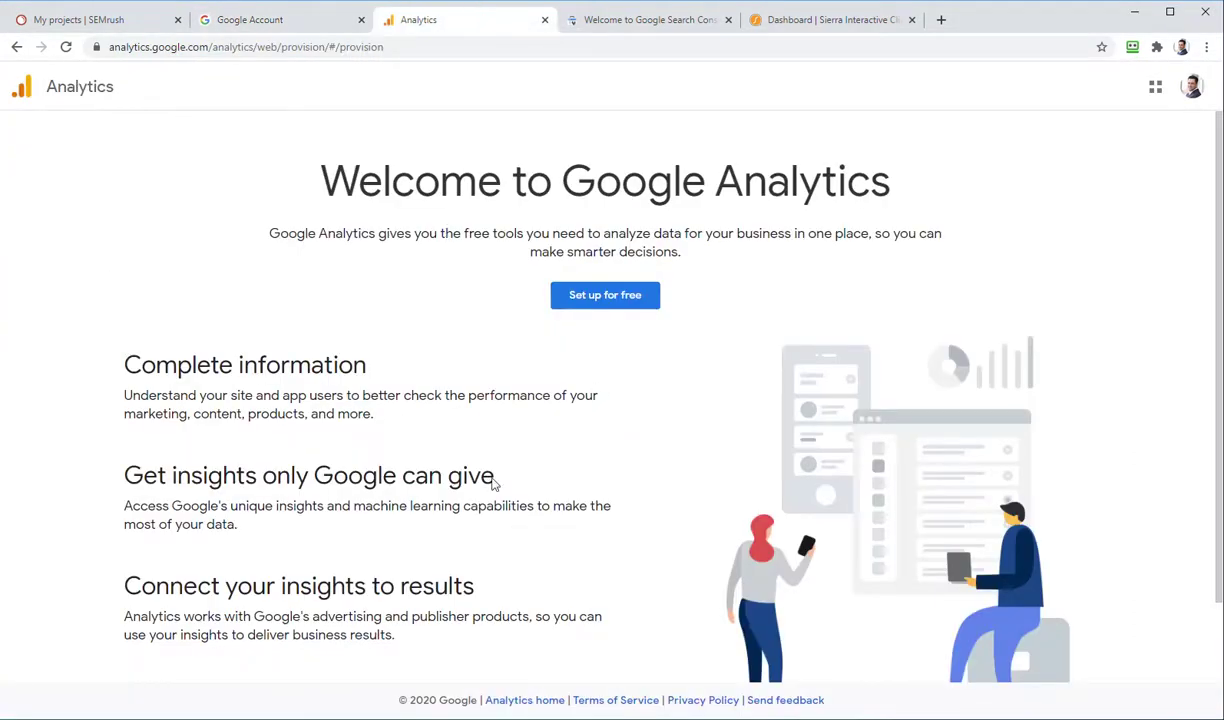
{"action": "left_click", "coordinate": [580, 14]}
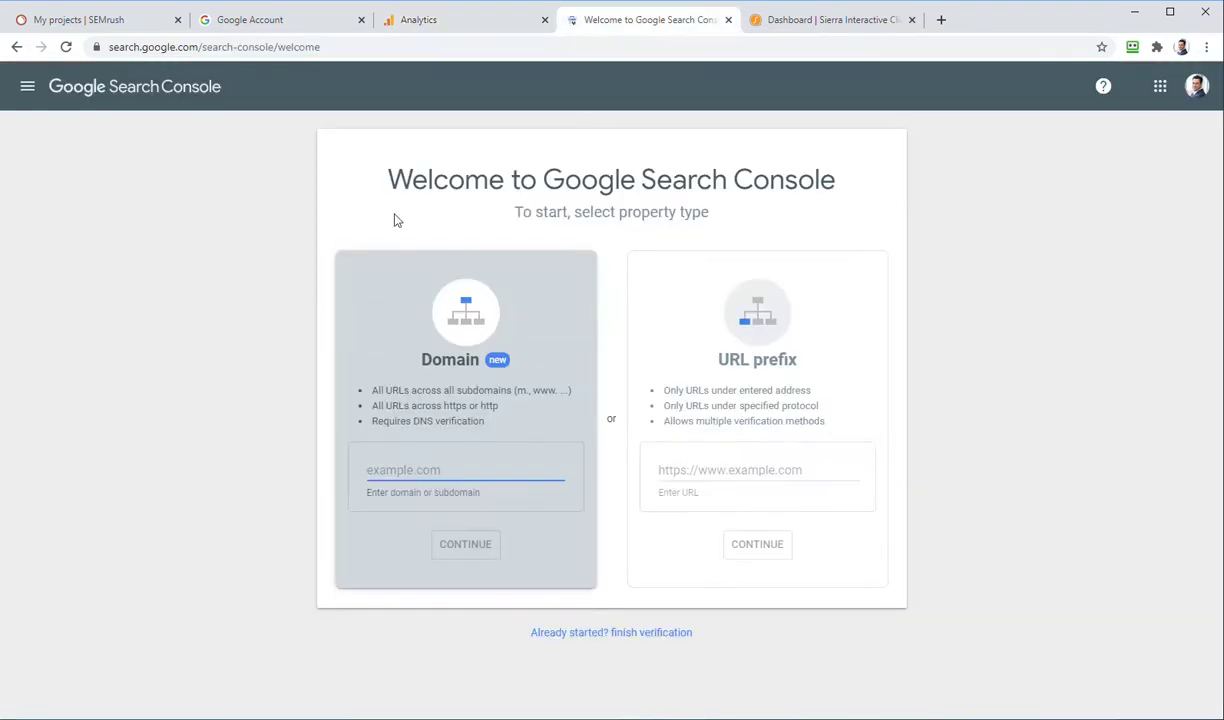
{"action": "left_click", "coordinate": [817, 24]}
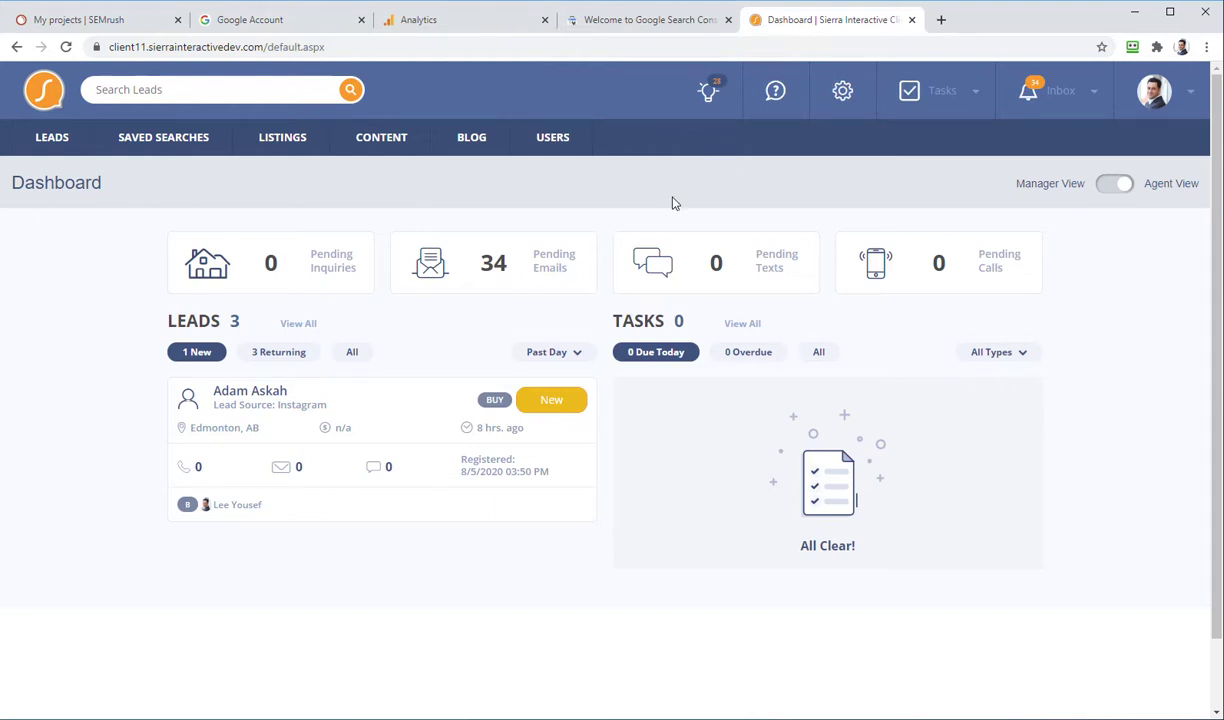
Step: Browse Global Site Settings from the gear menu, then open Site Layout Settings showing Branding logo options
{"action": "left_click", "coordinate": [843, 93]}
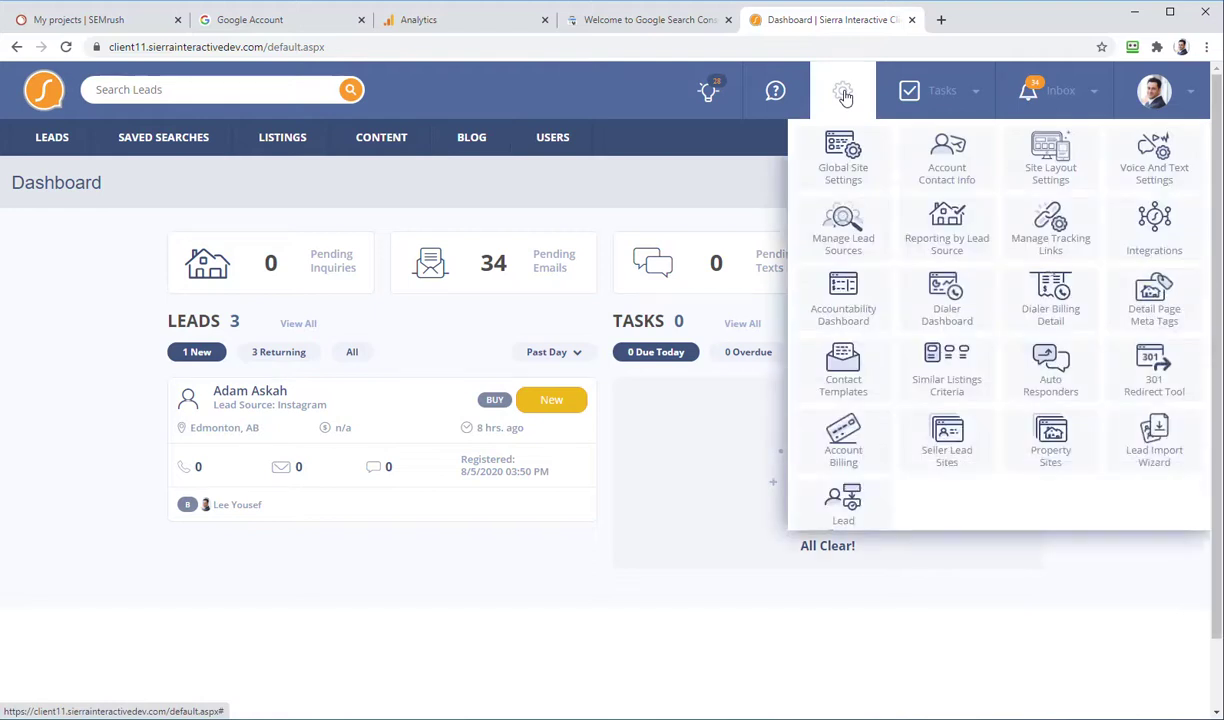
{"action": "left_click", "coordinate": [836, 163]}
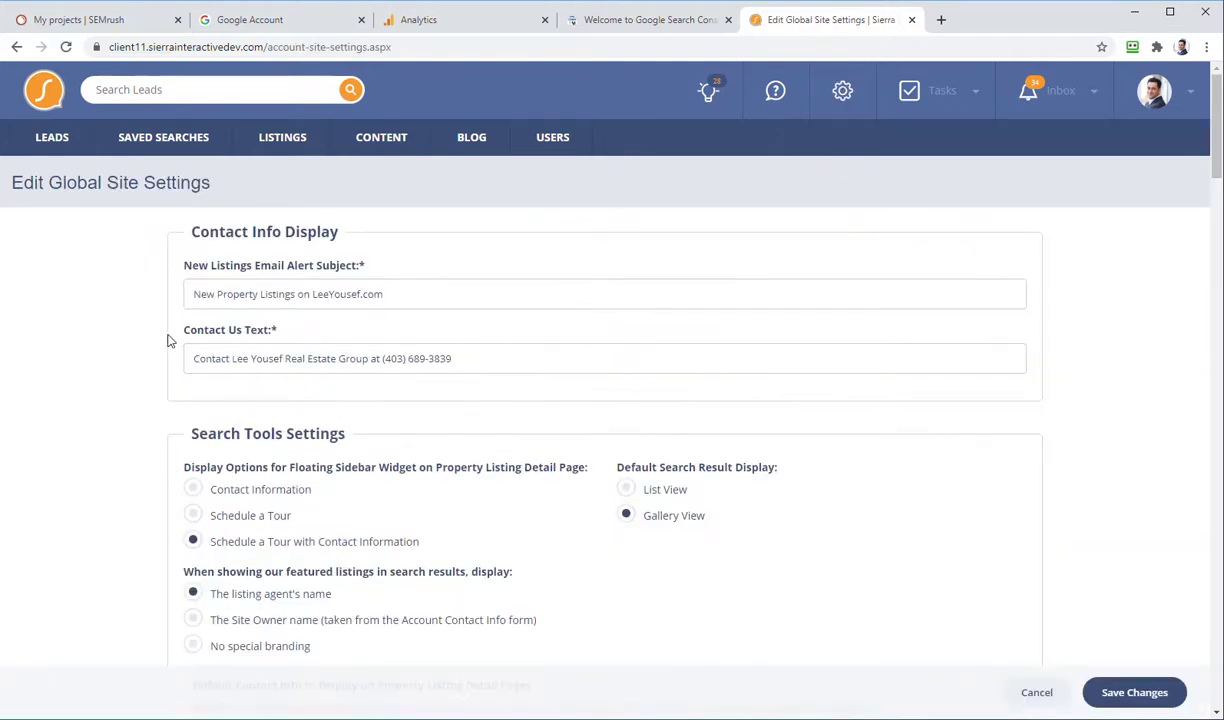
{"action": "scroll", "coordinate": [168, 341], "scroll_direction": "down", "scroll_amount": 3}
{"action": "scroll", "coordinate": [168, 341], "scroll_direction": "down", "scroll_amount": 10}
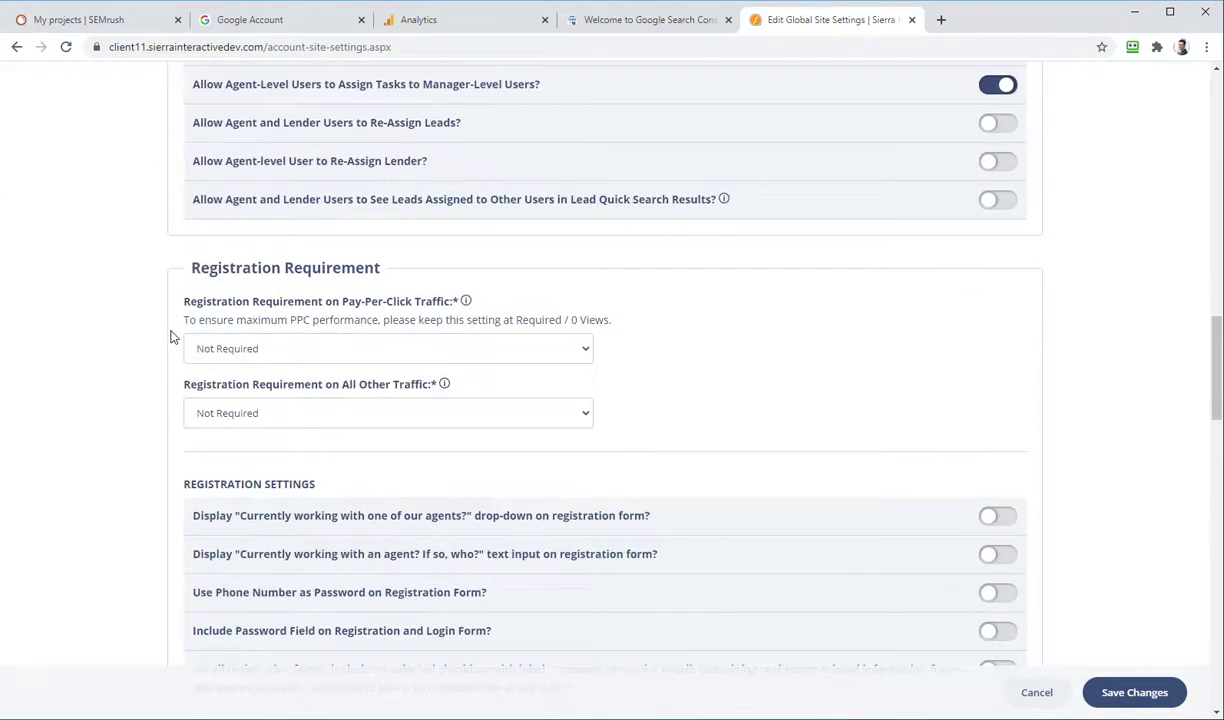
{"action": "scroll", "coordinate": [168, 341], "scroll_direction": "up", "scroll_amount": 6}
{"action": "scroll", "coordinate": [186, 341], "scroll_direction": "up", "scroll_amount": 10}
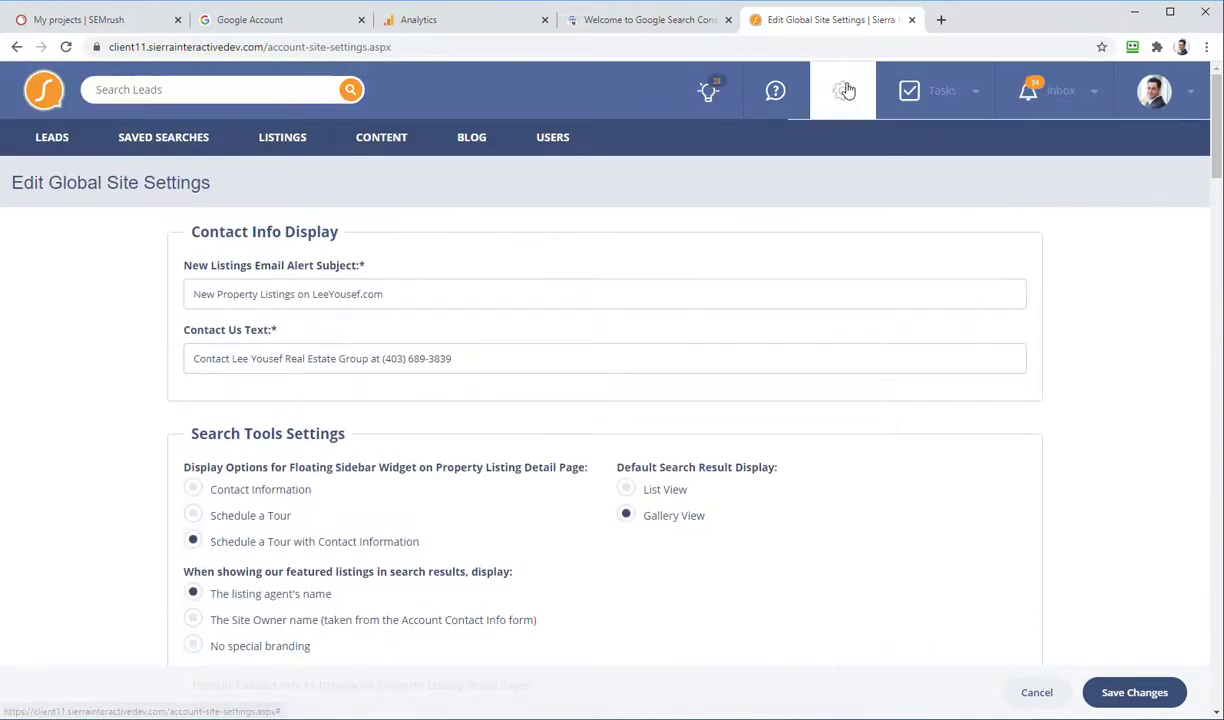
{"action": "mouse_move", "coordinate": [845, 90]}
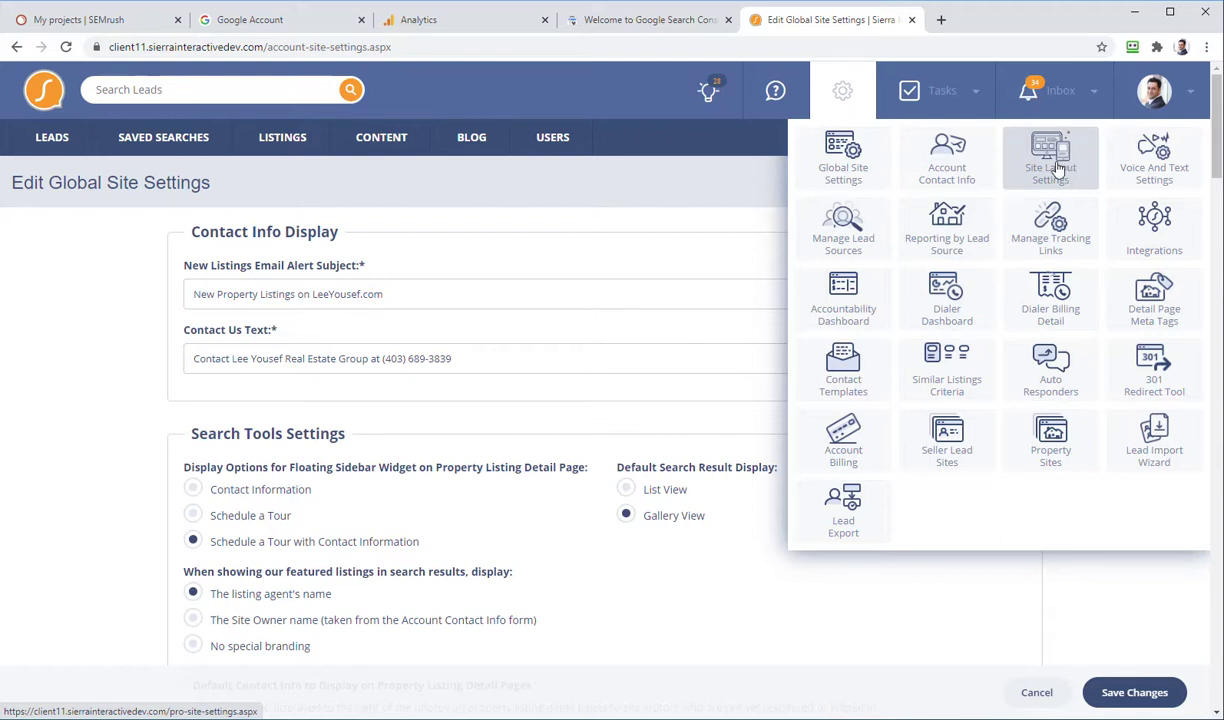
{"action": "left_click", "coordinate": [1058, 168]}
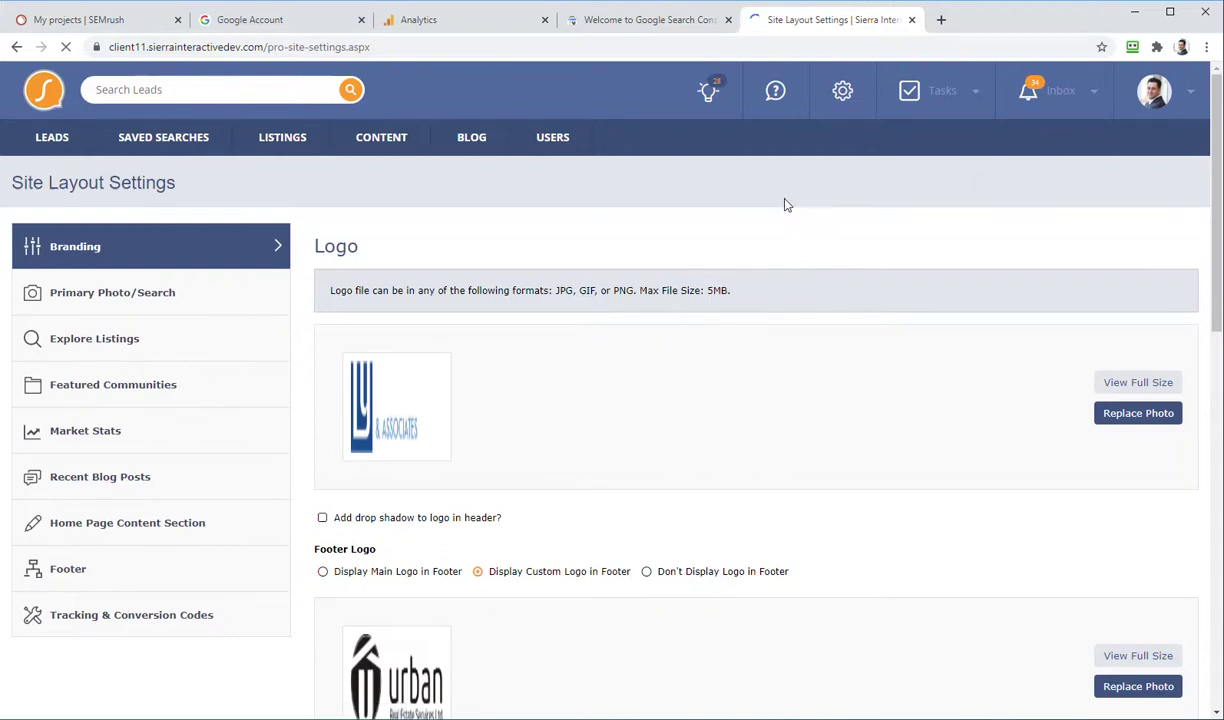
Step: Open Tracking & Conversion Codes and review the Facebook Pixel code in all three tracking-code boxes
{"action": "left_click", "coordinate": [101, 620]}
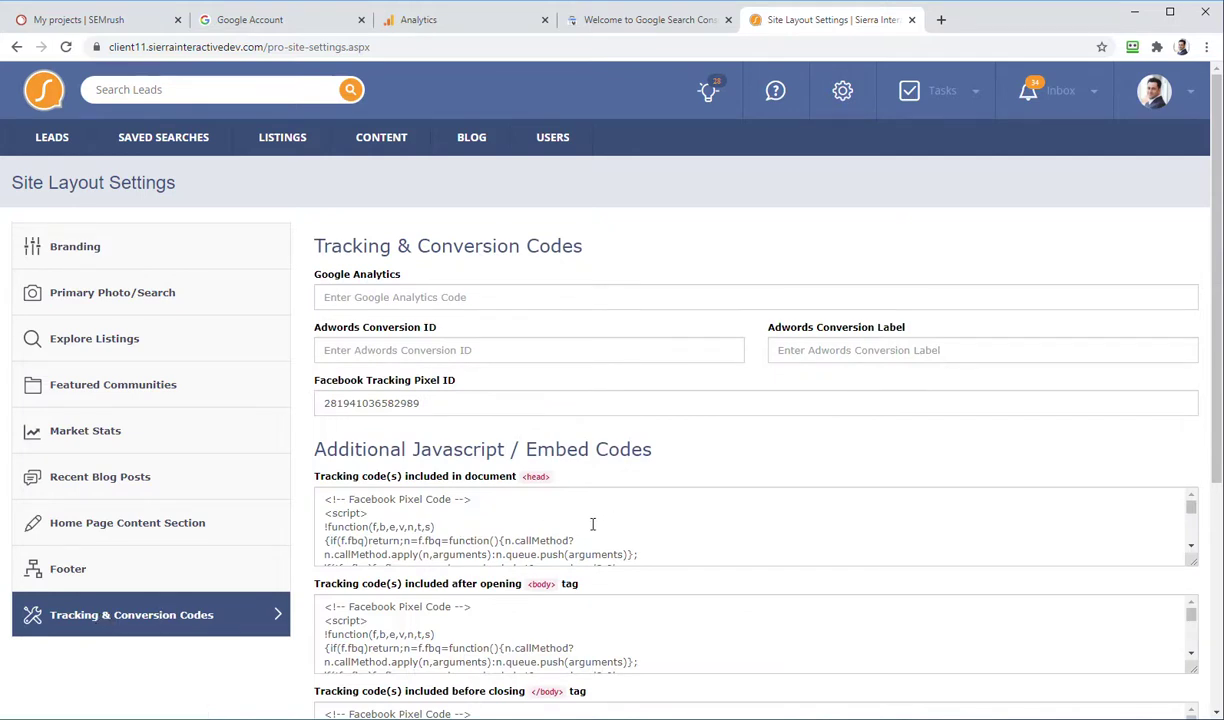
{"action": "scroll", "coordinate": [658, 521], "scroll_direction": "down", "scroll_amount": 5}
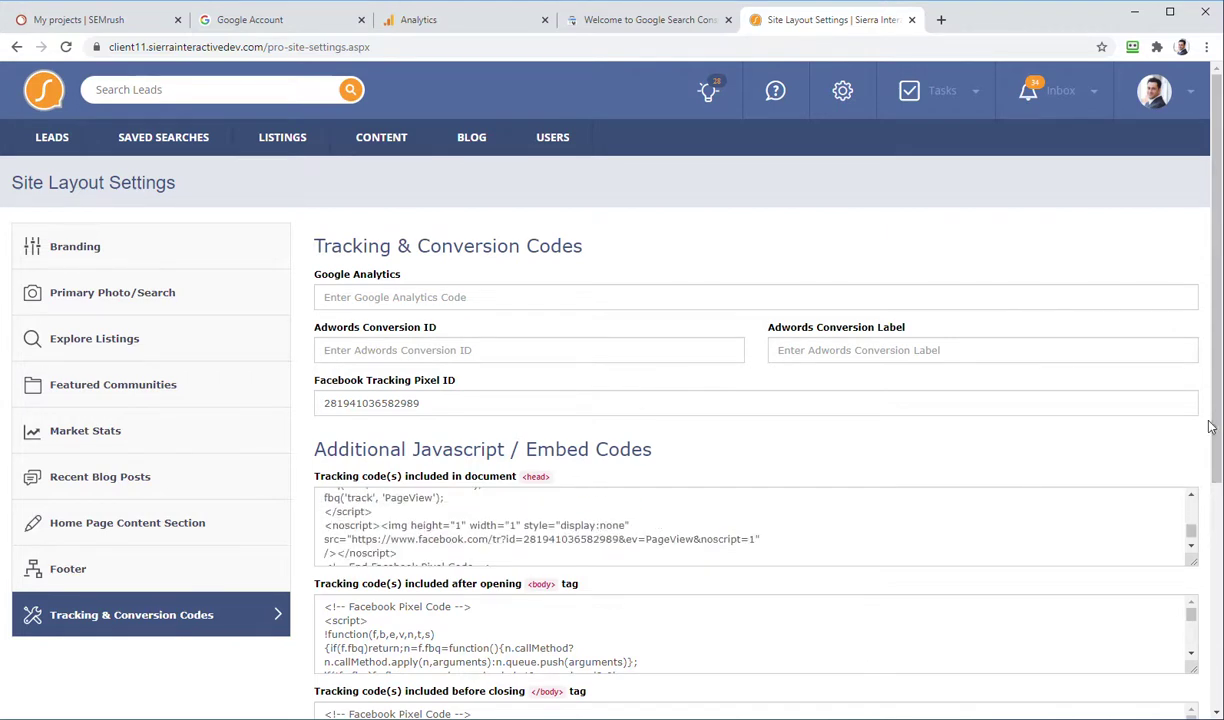
{"action": "left_click_drag", "start_coordinate": [1214, 427], "coordinate": [1200, 545]}
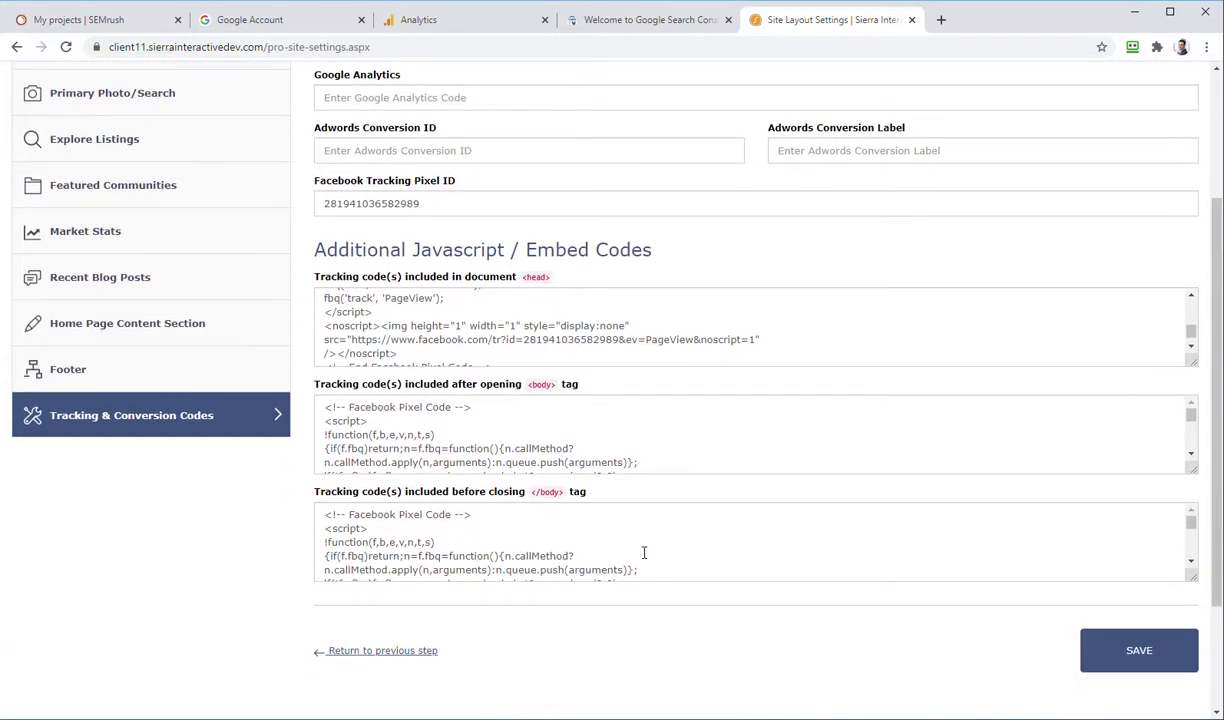
{"action": "scroll", "coordinate": [568, 323], "scroll_direction": "up", "scroll_amount": 5}
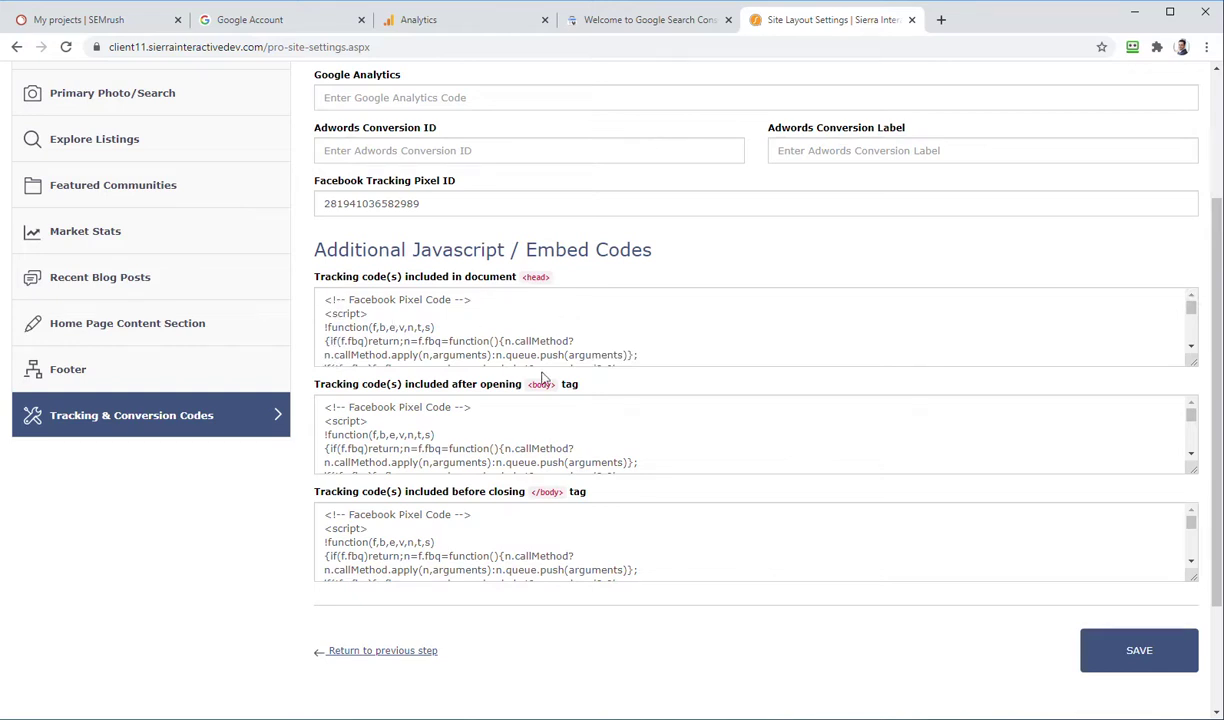
{"action": "scroll", "coordinate": [505, 320], "scroll_direction": "down", "scroll_amount": 5}
{"action": "scroll", "coordinate": [505, 320], "scroll_direction": "up", "scroll_amount": 5}
{"action": "scroll", "coordinate": [367, 310], "scroll_direction": "down", "scroll_amount": 3}
{"action": "scroll", "coordinate": [375, 322], "scroll_direction": "up", "scroll_amount": 3}
{"action": "scroll", "coordinate": [378, 328], "scroll_direction": "down", "scroll_amount": 2}
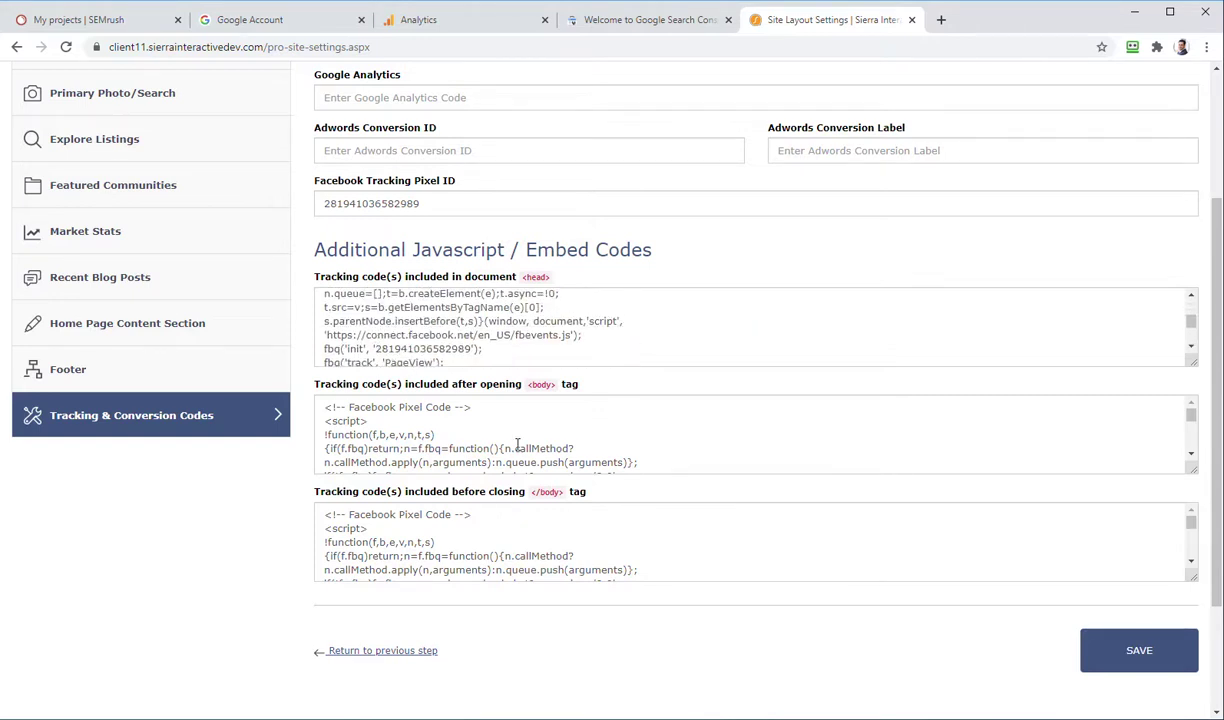
{"action": "scroll", "coordinate": [505, 530], "scroll_direction": "down", "scroll_amount": 4}
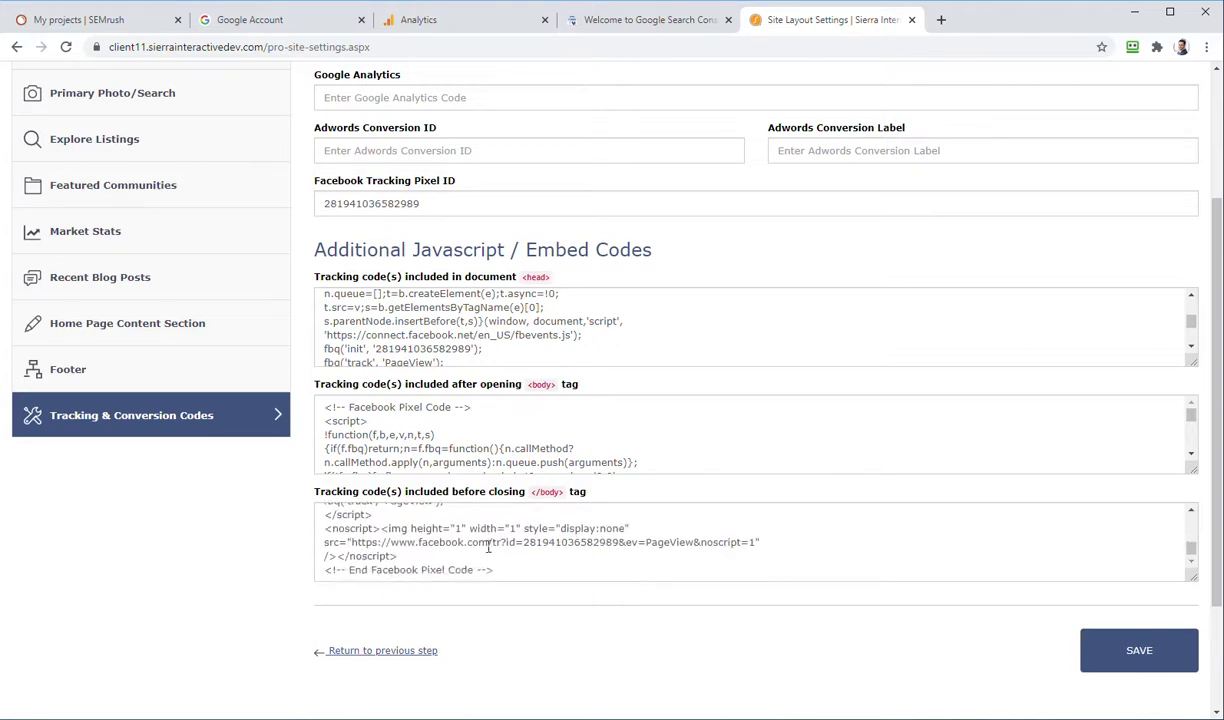
{"action": "scroll", "coordinate": [503, 432], "scroll_direction": "down", "scroll_amount": 5}
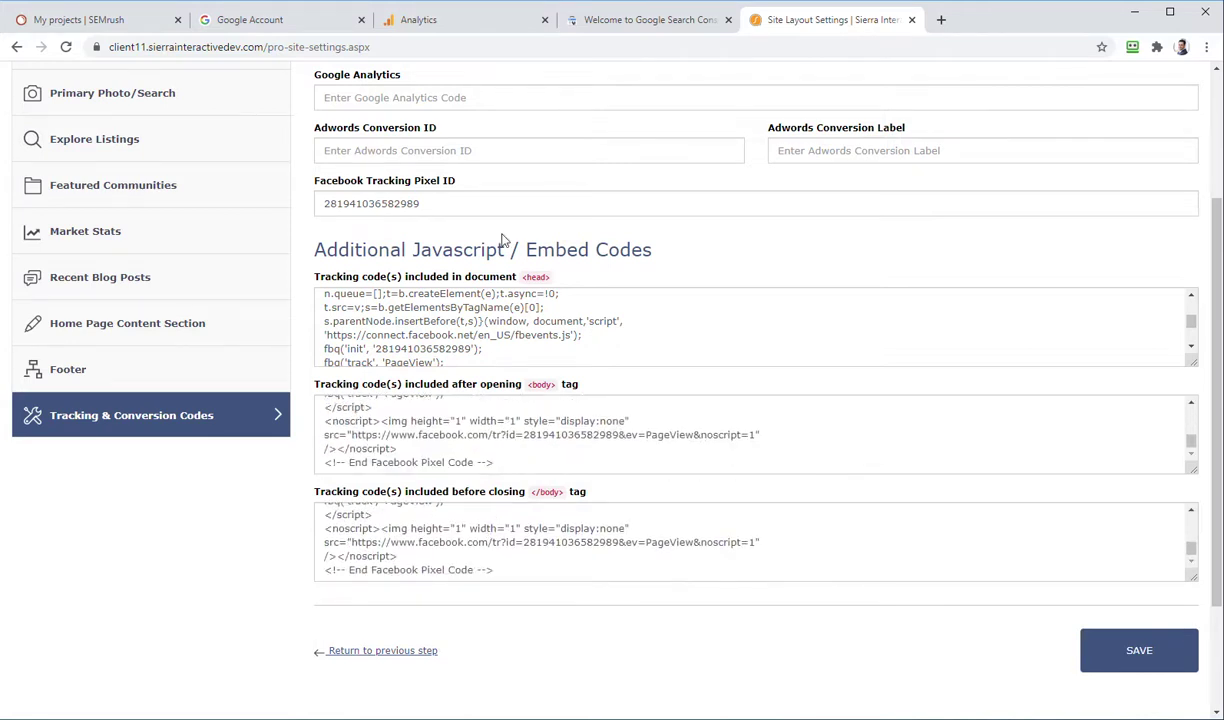
Step: Select the head tracking code and check it against the Notepad++ scratch notes
{"action": "left_click", "coordinate": [450, 207]}
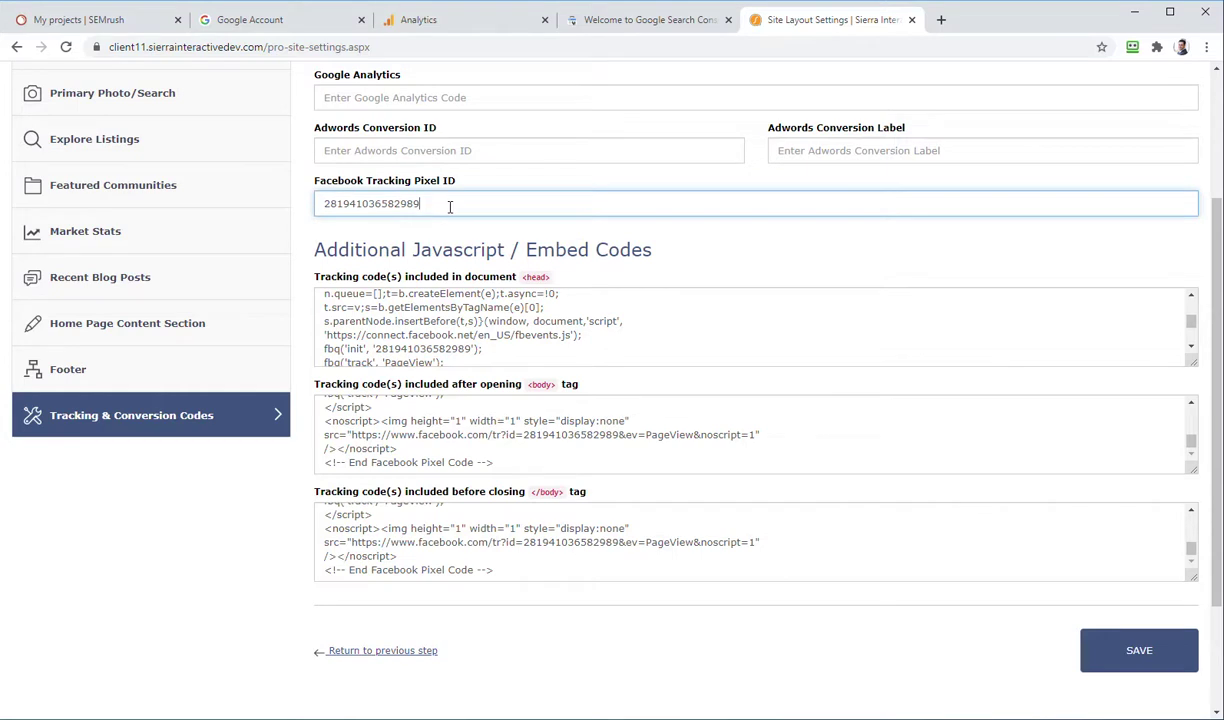
{"action": "left_click", "coordinate": [449, 334]}
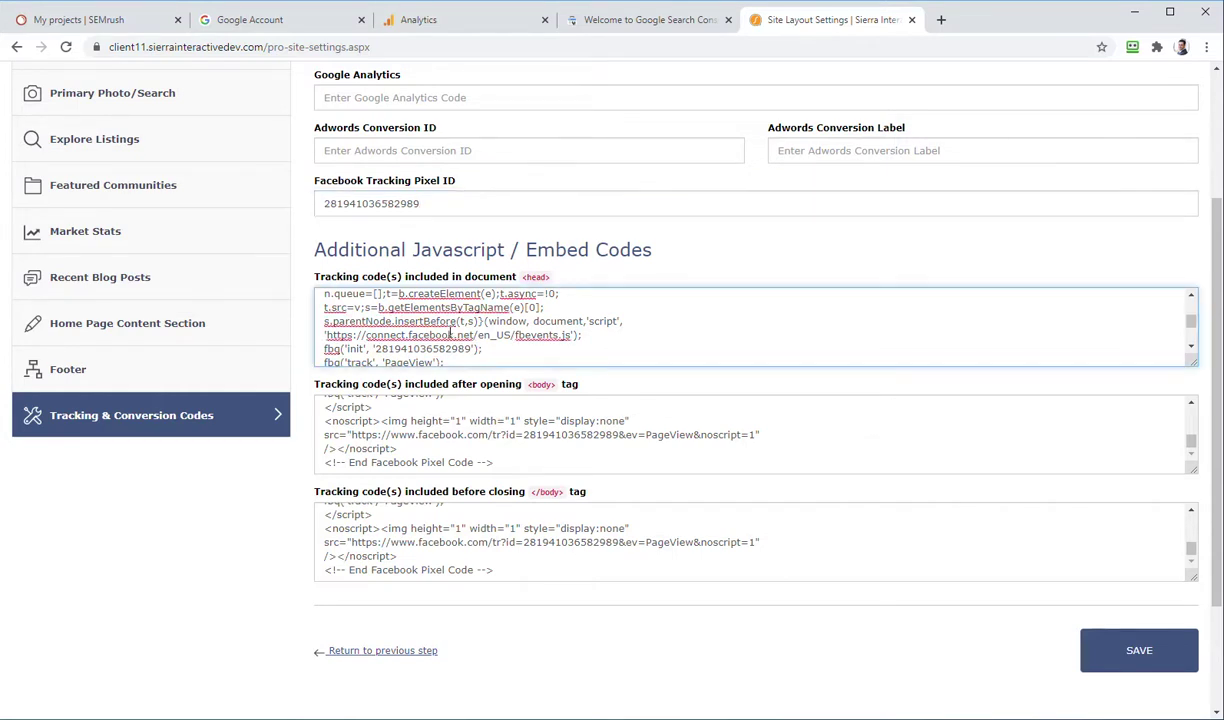
{"action": "key", "text": "ctrl+a"}
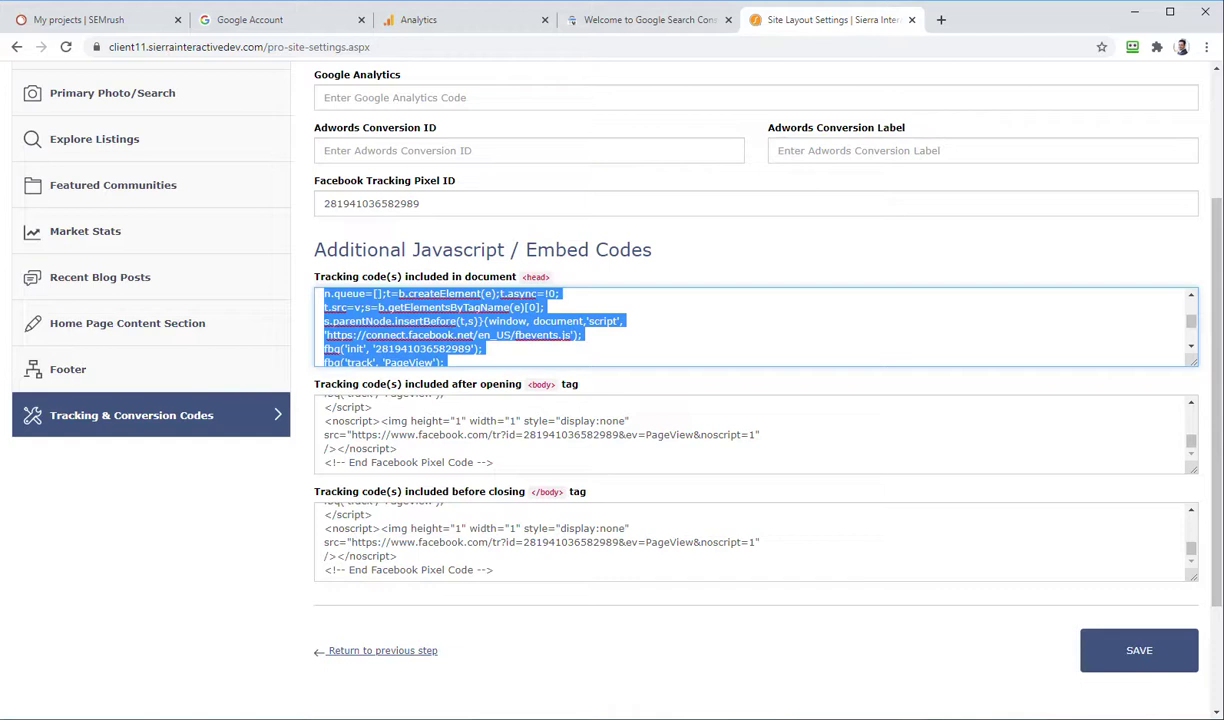
{"action": "key", "text": "alt+Tab"}
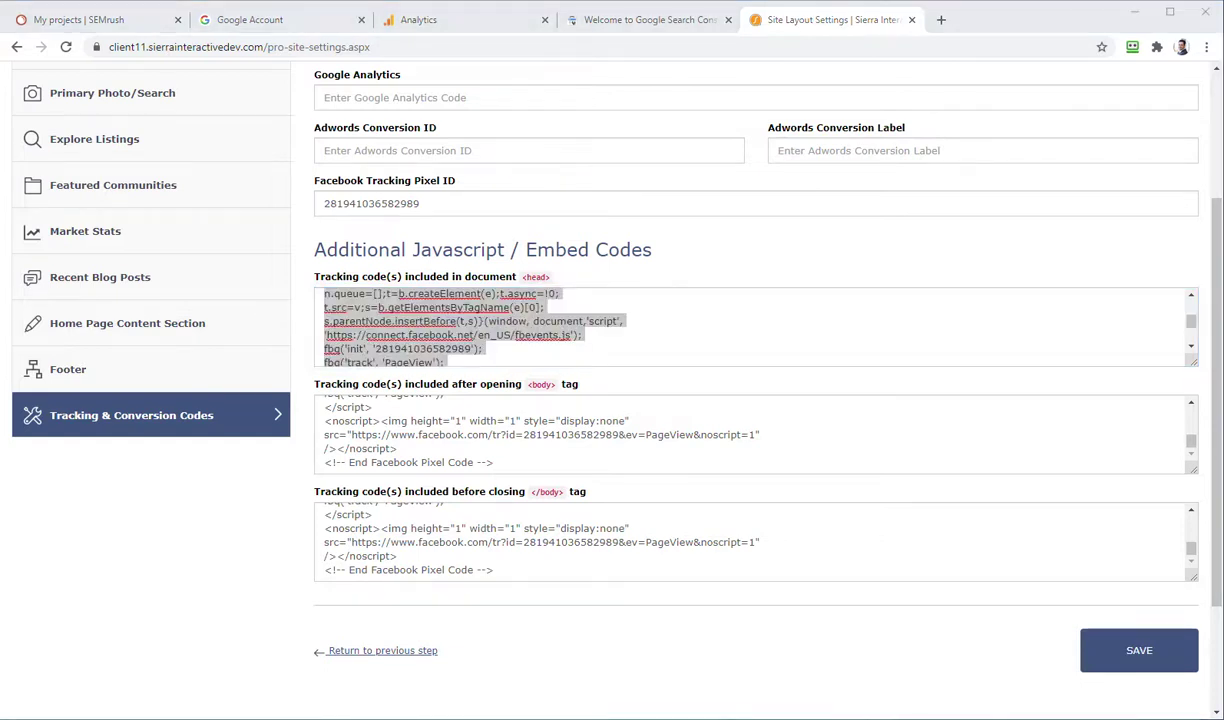
{"action": "key", "text": "alt+Tab"}
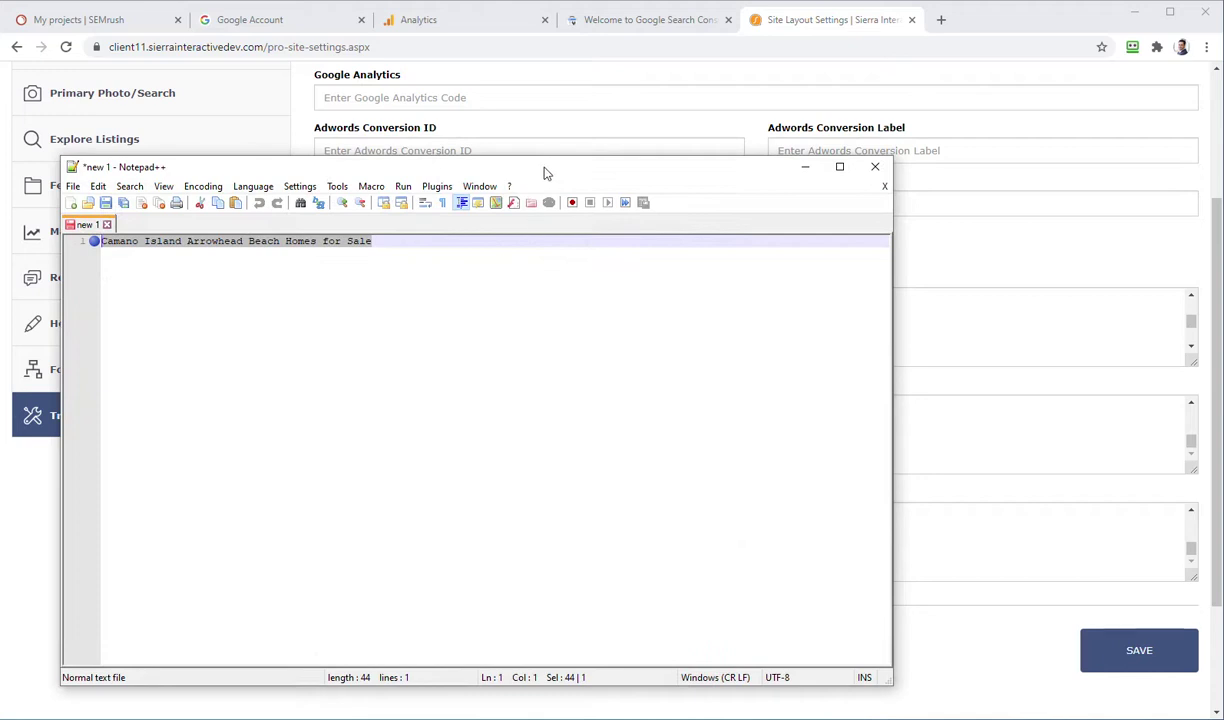
{"action": "key", "text": "alt+Tab"}
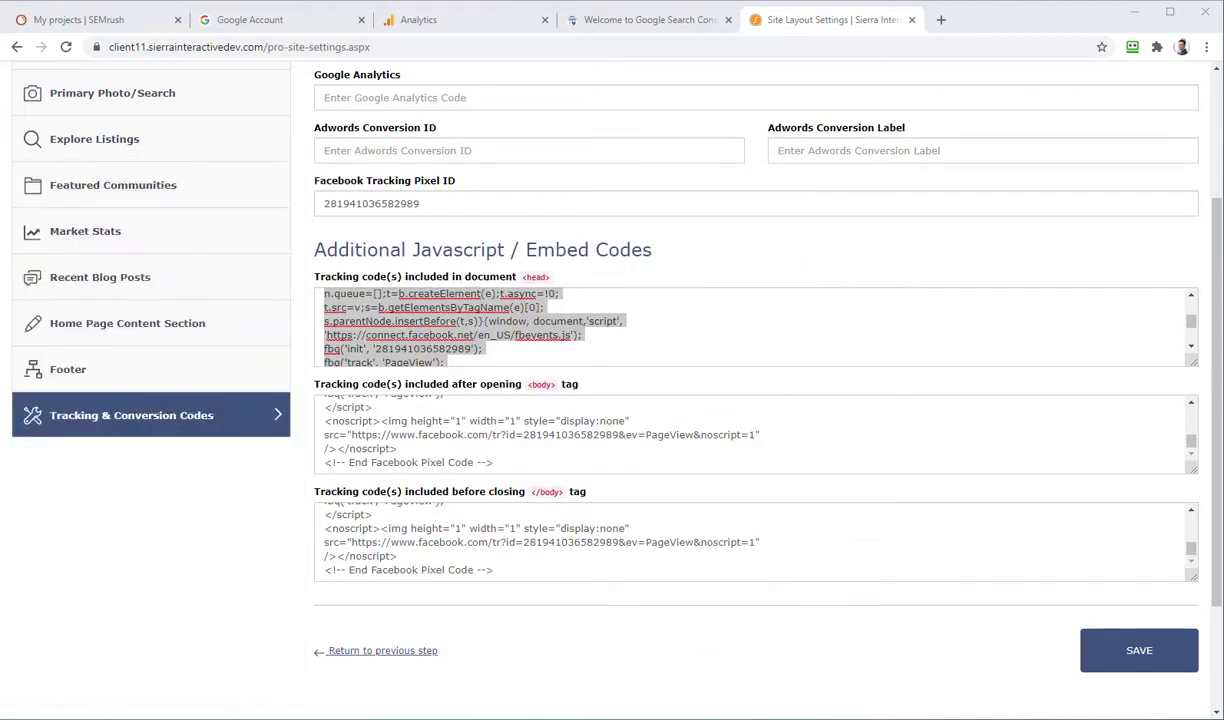
Step: Empty the head, after-opening-body and before-closing-body tracking-code boxes
{"action": "left_click", "coordinate": [537, 335]}
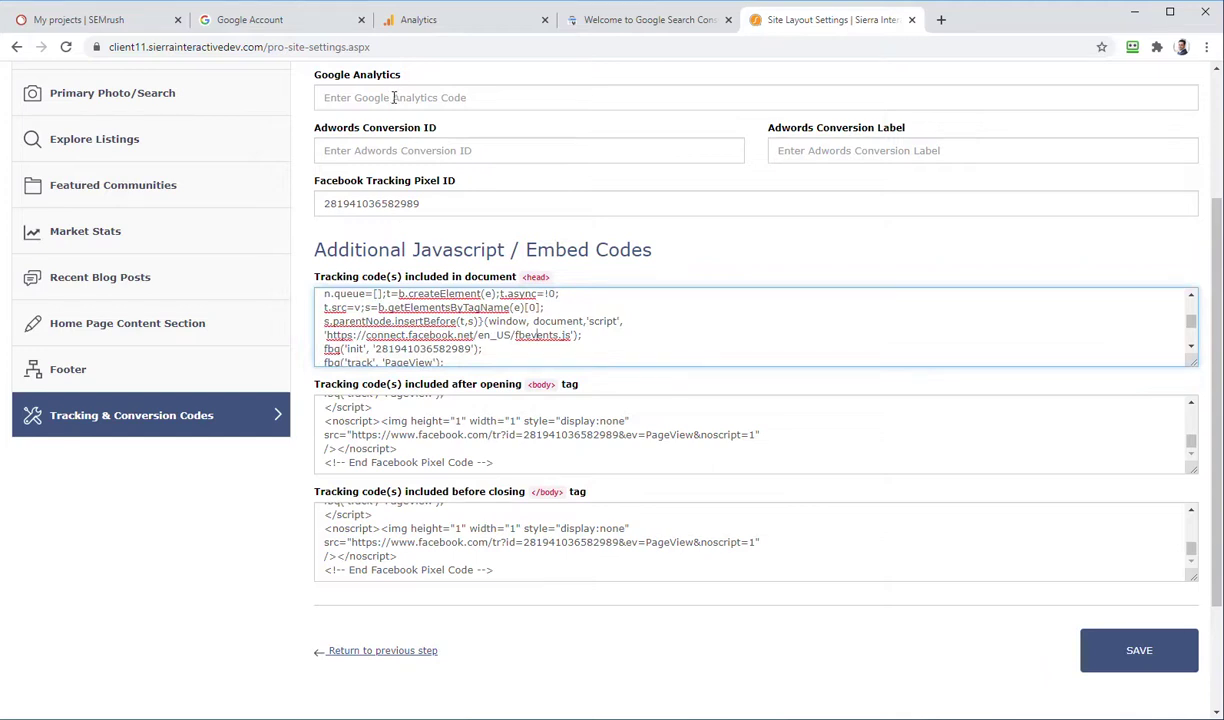
{"action": "key", "text": "ctrl+a"}
{"action": "key", "text": "BackSpace"}
{"action": "left_click", "coordinate": [395, 430]}
{"action": "key", "text": "ctrl+a"}
{"action": "key", "text": "BackSpace"}
{"action": "left_click", "coordinate": [432, 530]}
{"action": "key", "text": "ctrl+a"}
{"action": "key", "text": "BackSpace"}
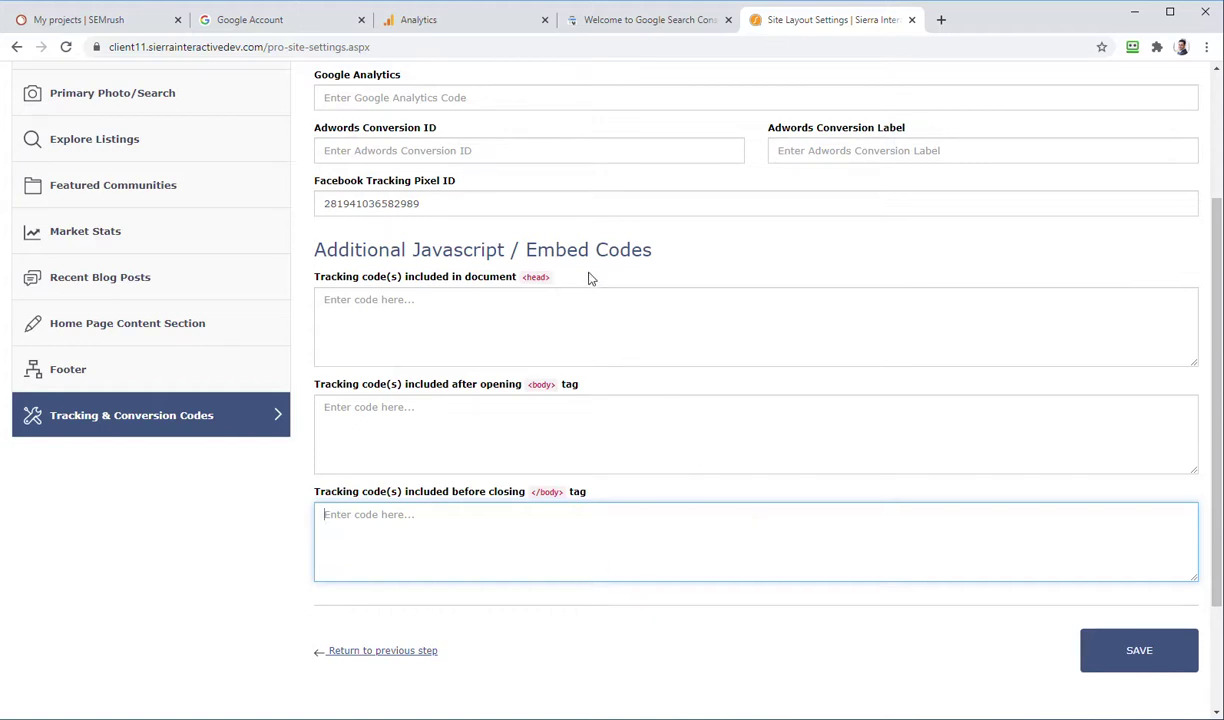
{"action": "left_click", "coordinate": [383, 90]}
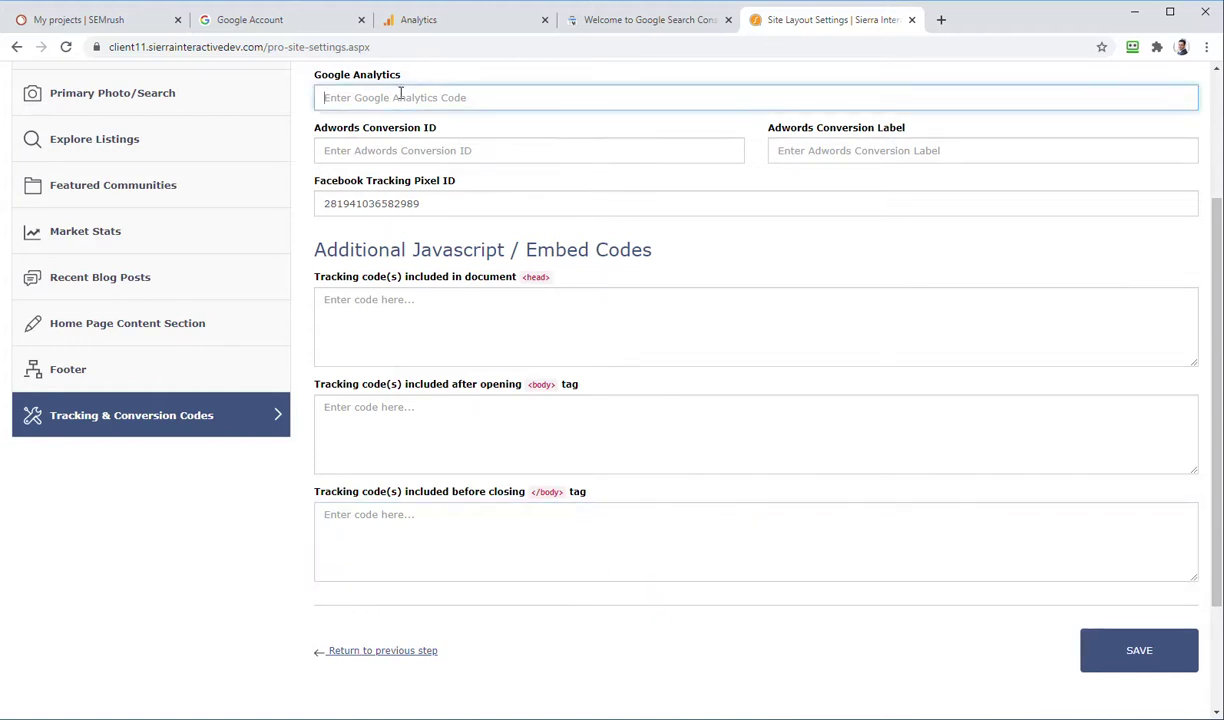
{"action": "left_click", "coordinate": [456, 30]}
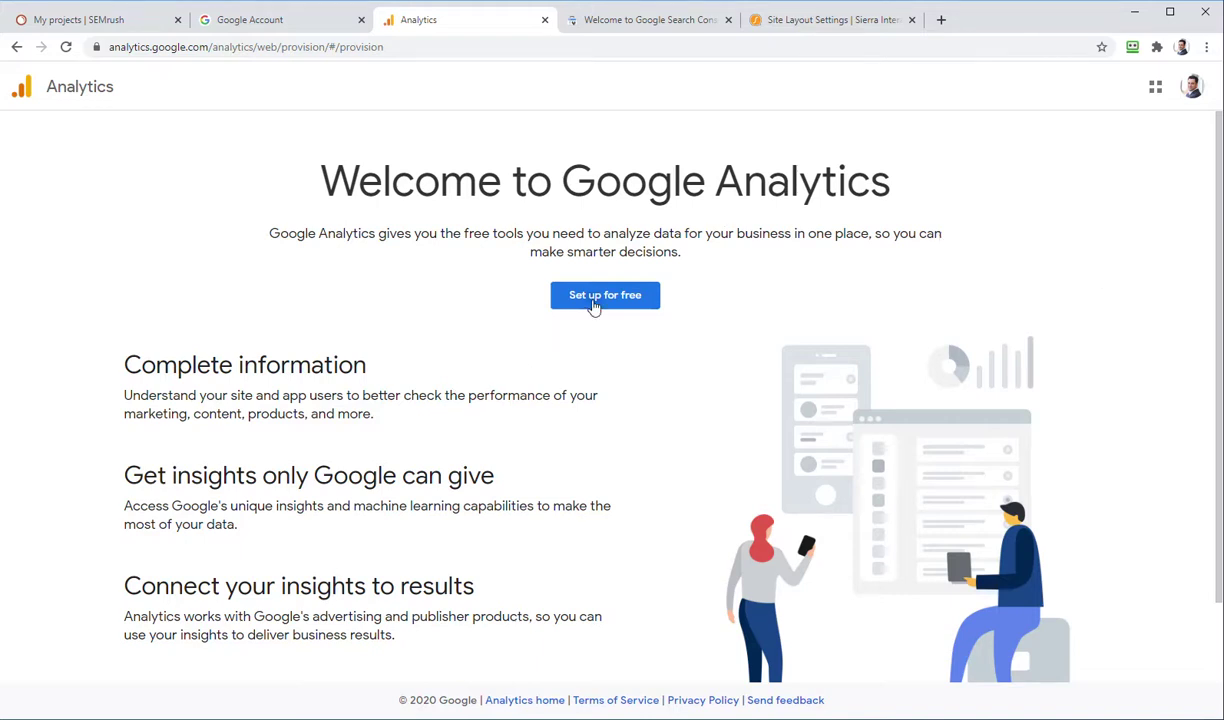
Step: Start a new Google Analytics account and enter its account name
{"action": "left_click", "coordinate": [593, 306]}
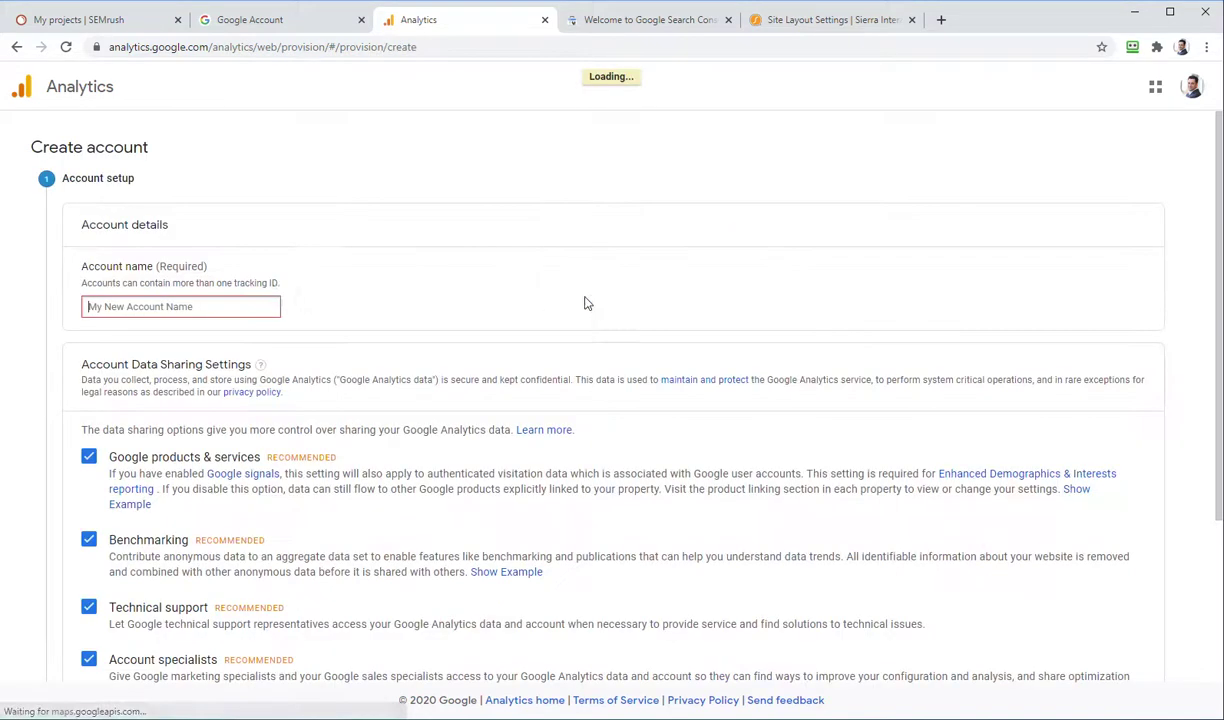
{"action": "left_click", "coordinate": [175, 307]}
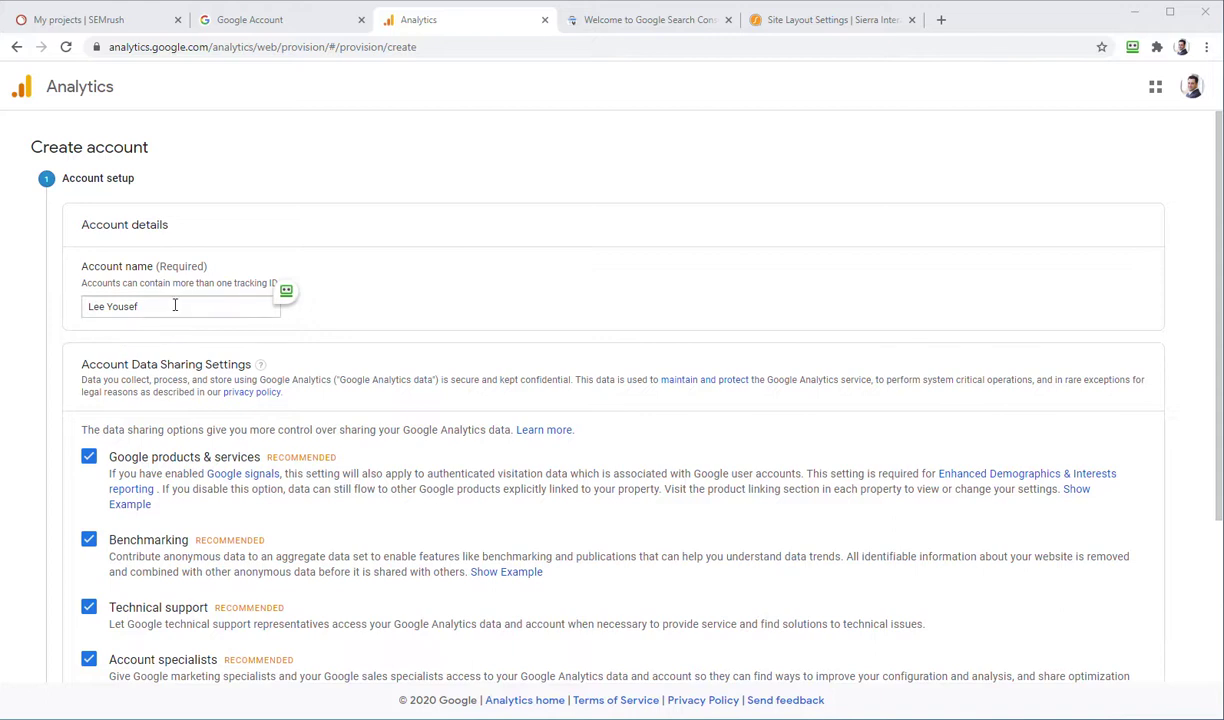
{"action": "scroll", "coordinate": [262, 360], "scroll_direction": "down", "scroll_amount": 3}
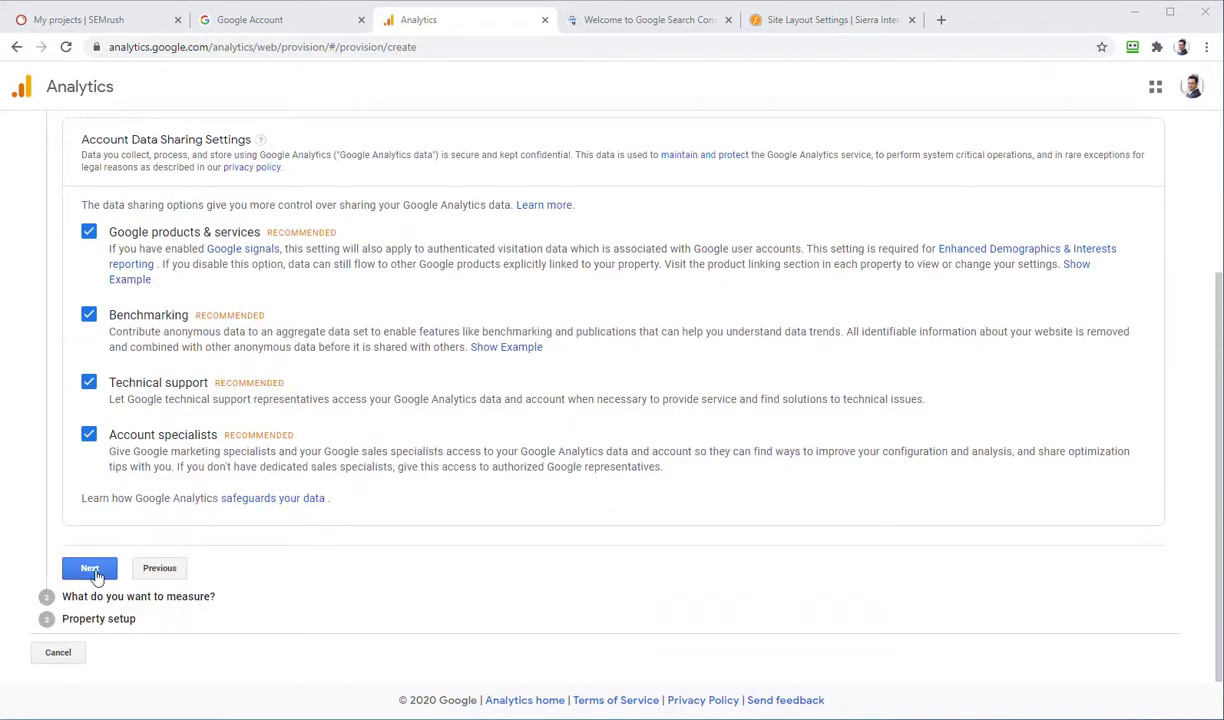
{"action": "left_click", "coordinate": [93, 563]}
Step: Keep Web as the measurement target and continue to property setup
{"action": "scroll", "coordinate": [368, 315], "scroll_direction": "up", "scroll_amount": 2}
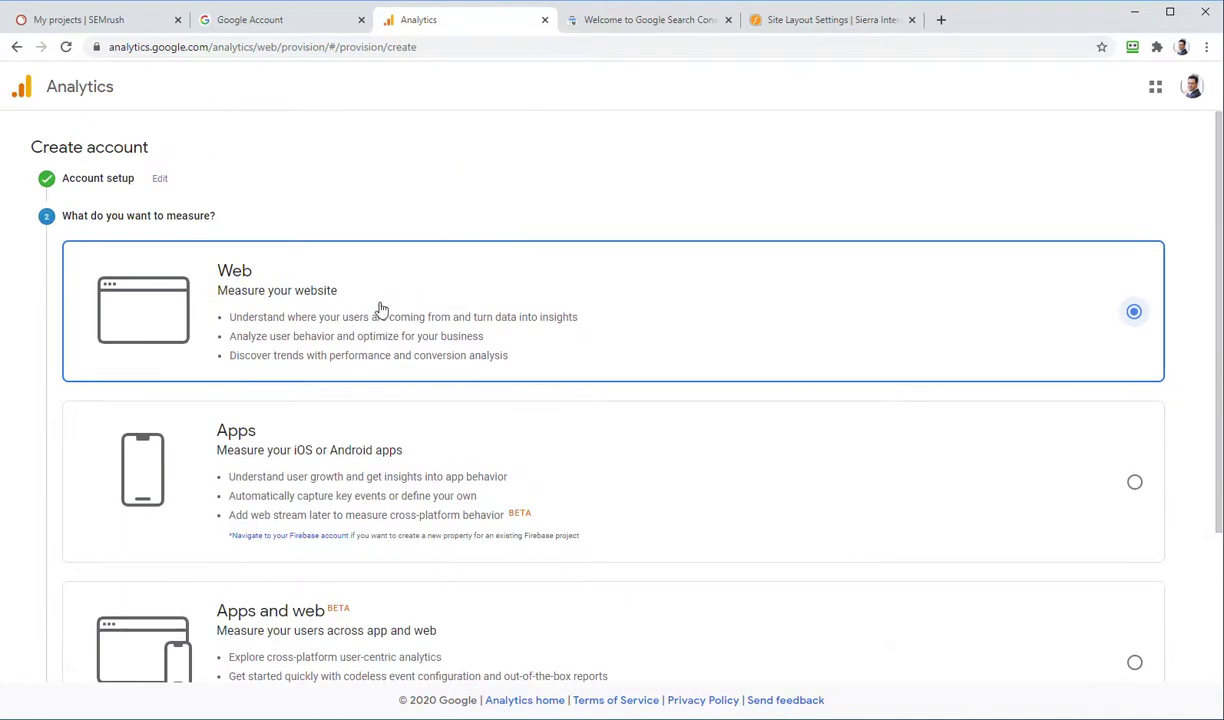
{"action": "scroll", "coordinate": [560, 380], "scroll_direction": "down", "scroll_amount": 1}
{"action": "scroll", "coordinate": [553, 405], "scroll_direction": "down", "scroll_amount": 2}
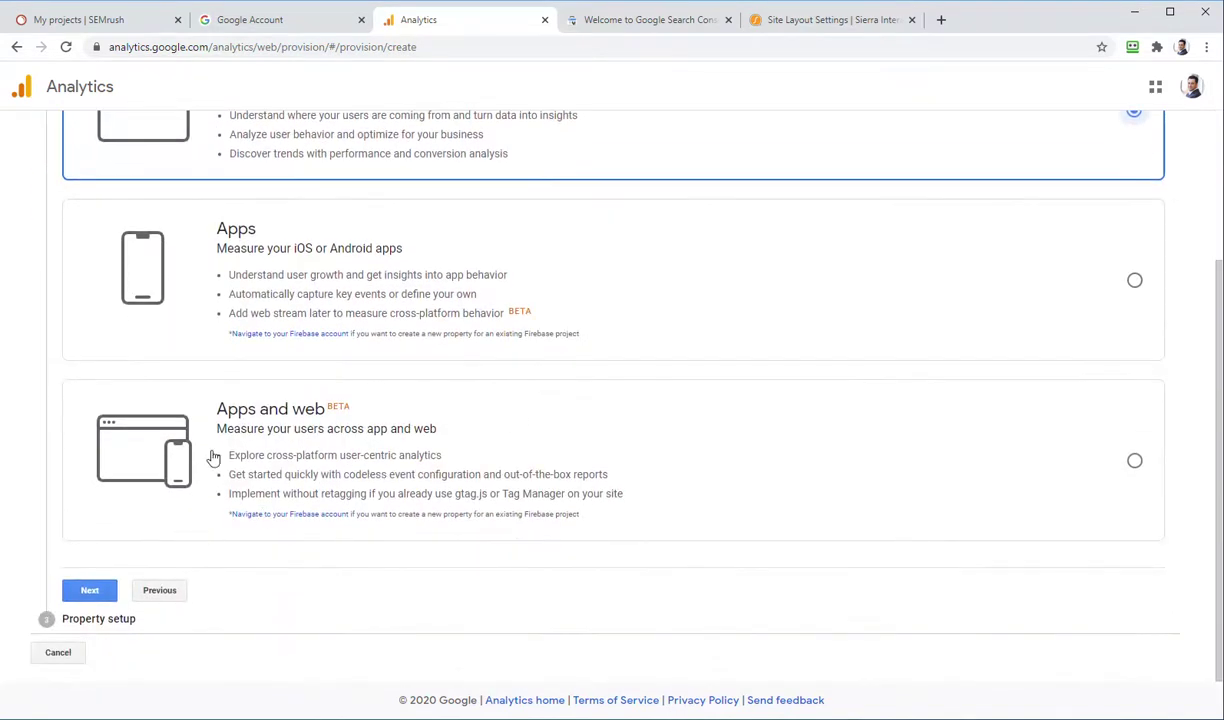
{"action": "left_click", "coordinate": [82, 594]}
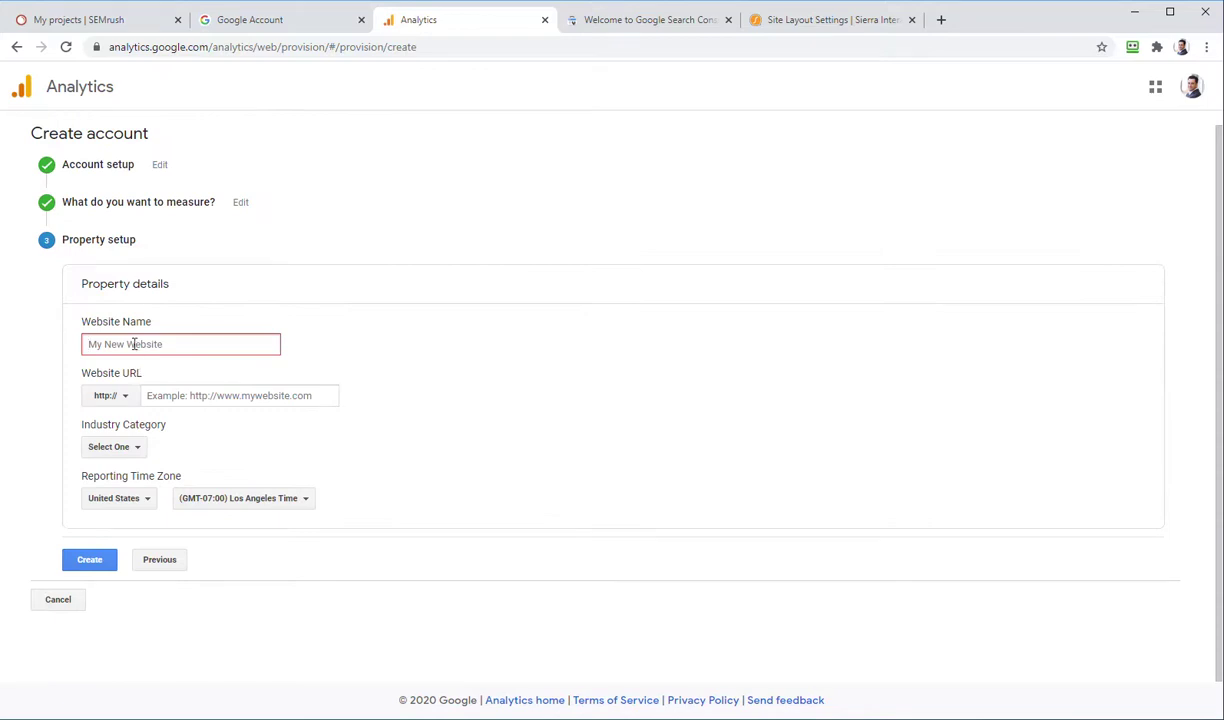
{"action": "left_click", "coordinate": [800, 18]}
{"action": "scroll", "coordinate": [332, 155], "scroll_direction": "down", "scroll_amount": 1}
Step: Load the real-estate website in a new tab and copy its address from the omnibox
{"action": "scroll", "coordinate": [332, 155], "scroll_direction": "up", "scroll_amount": 2}
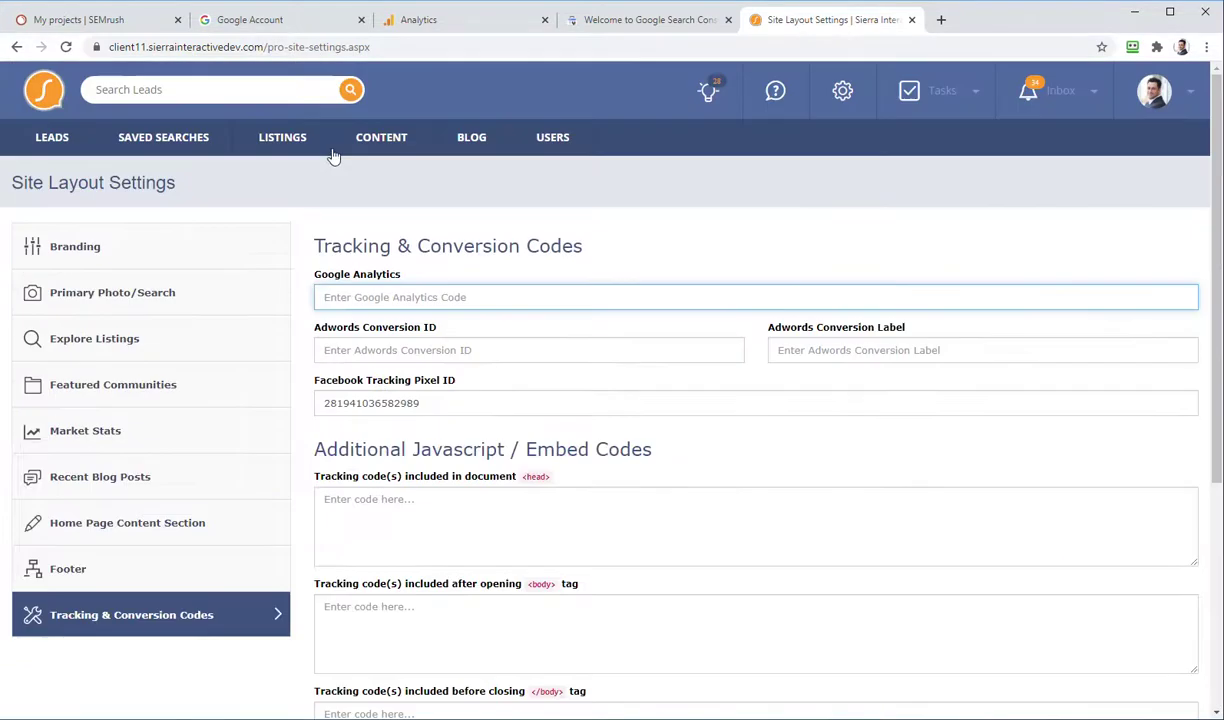
{"action": "left_click", "coordinate": [939, 19]}
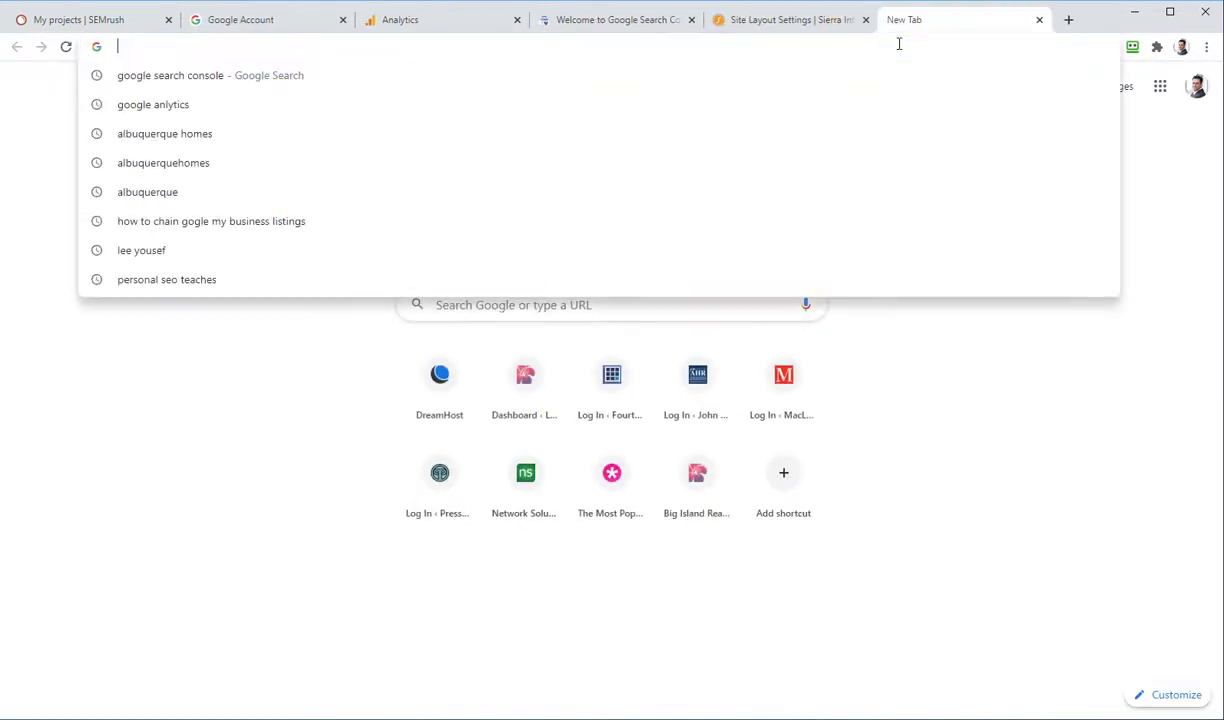
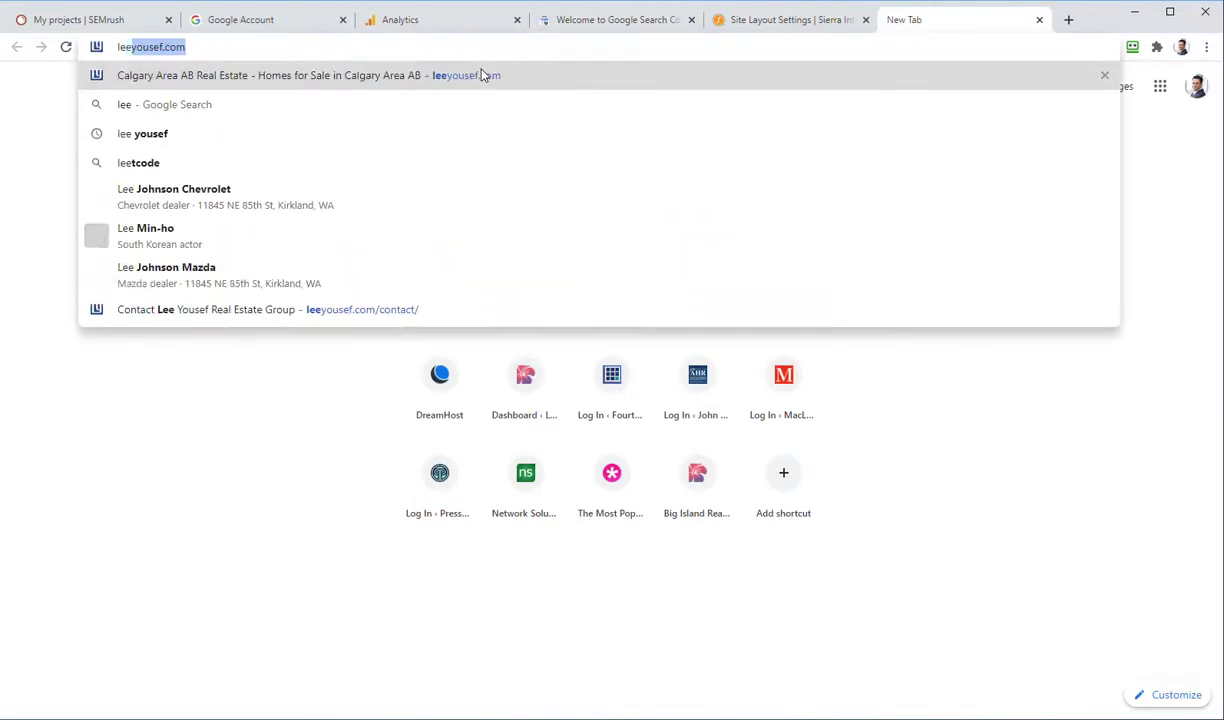
{"action": "key", "text": "Return"}
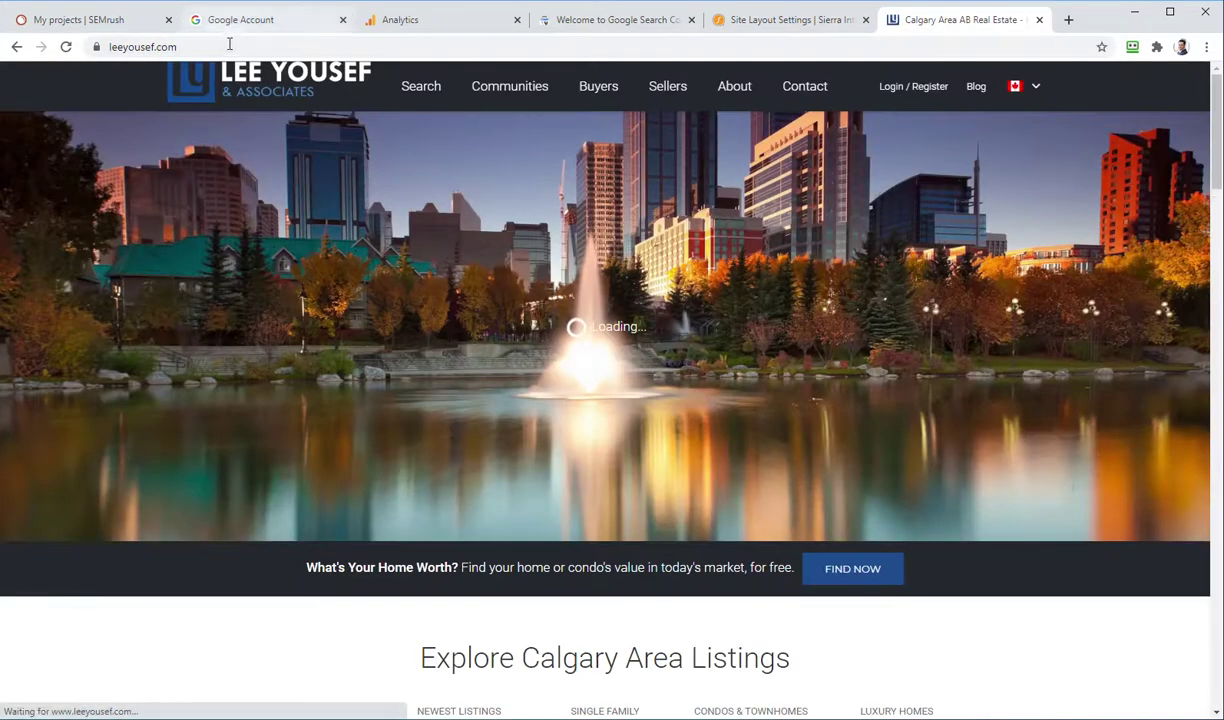
{"action": "left_click", "coordinate": [228, 40]}
{"action": "key", "text": "ctrl+c"}
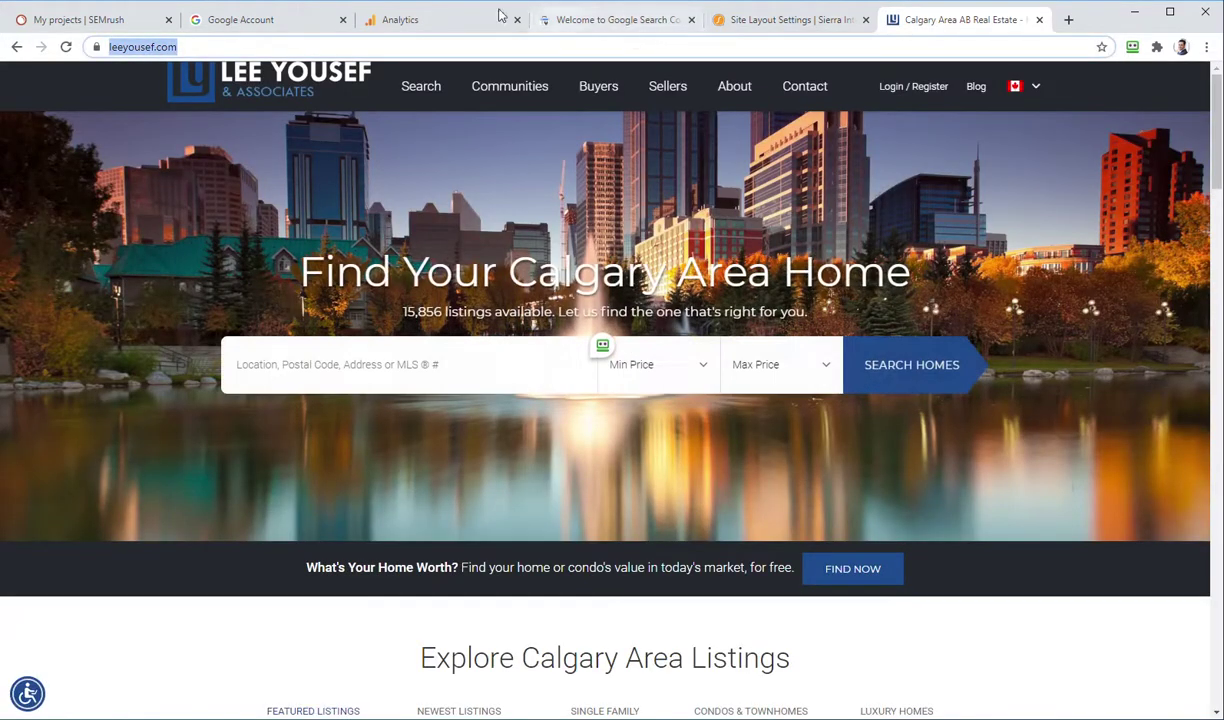
{"action": "left_click", "coordinate": [432, 22]}
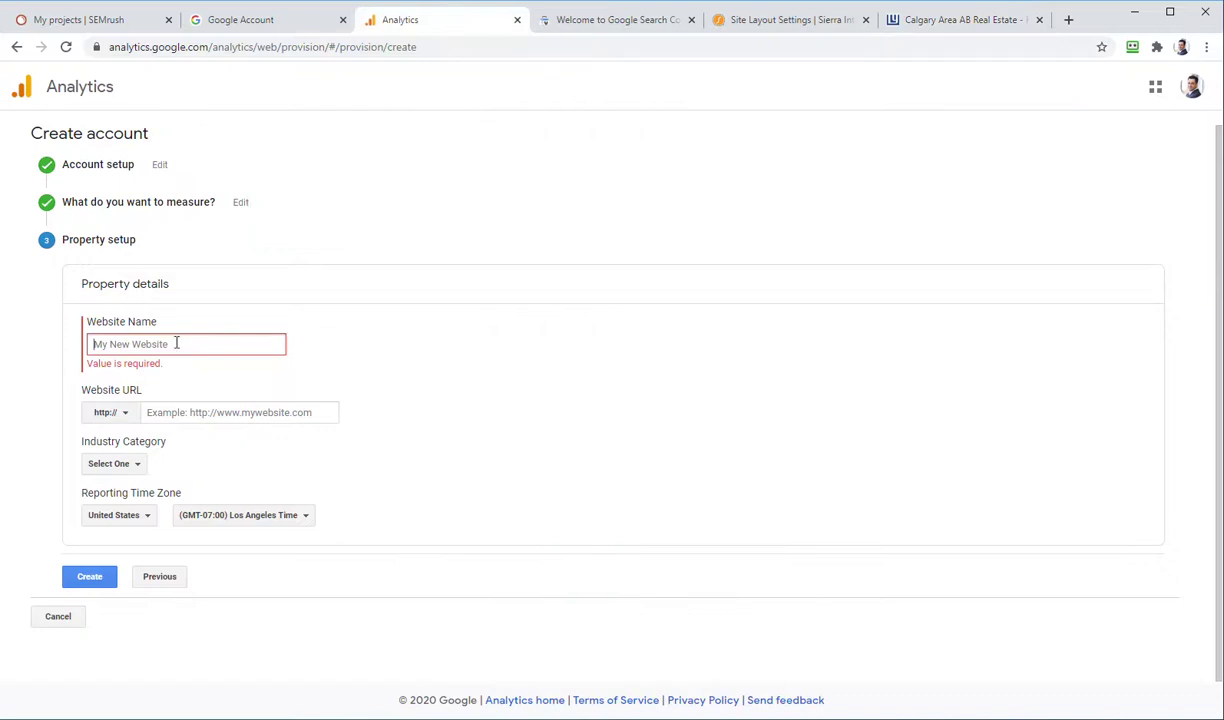
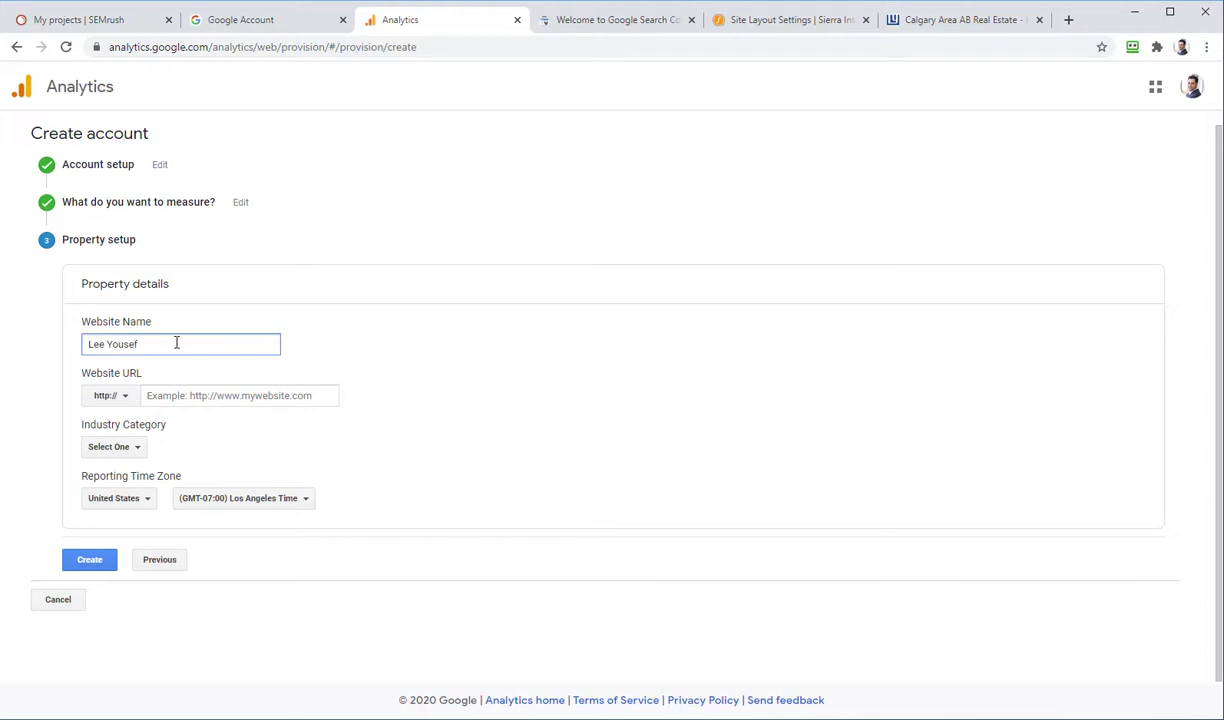
{"action": "left_click", "coordinate": [155, 395]}
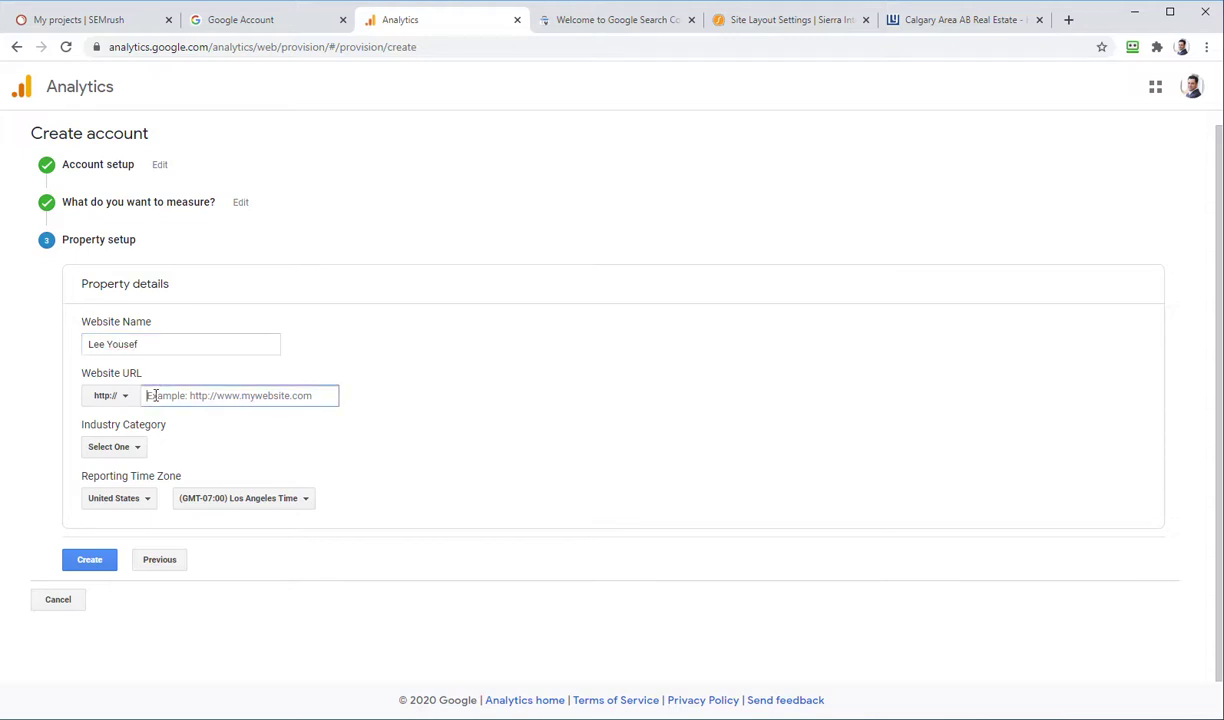
{"action": "key", "text": "ctrl+v"}
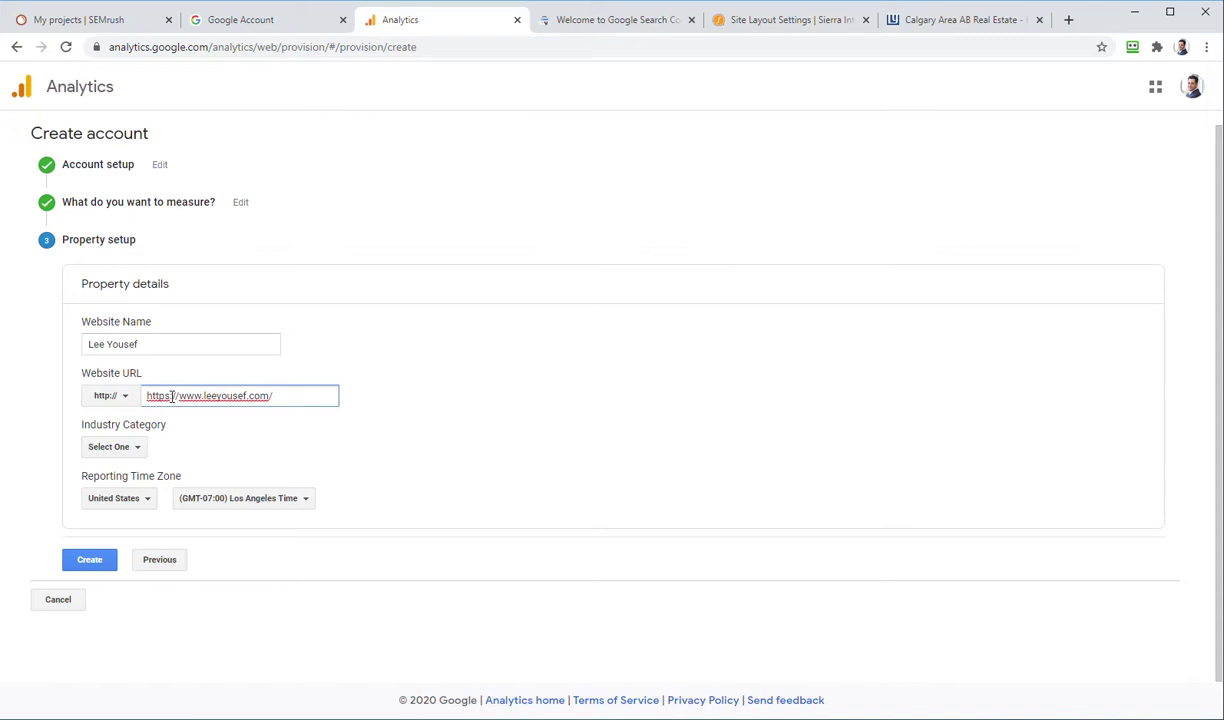
{"action": "left_click_drag", "start_coordinate": [178, 395], "coordinate": [90, 397]}
{"action": "key", "text": "BackSpace"}
{"action": "left_click", "coordinate": [104, 396]}
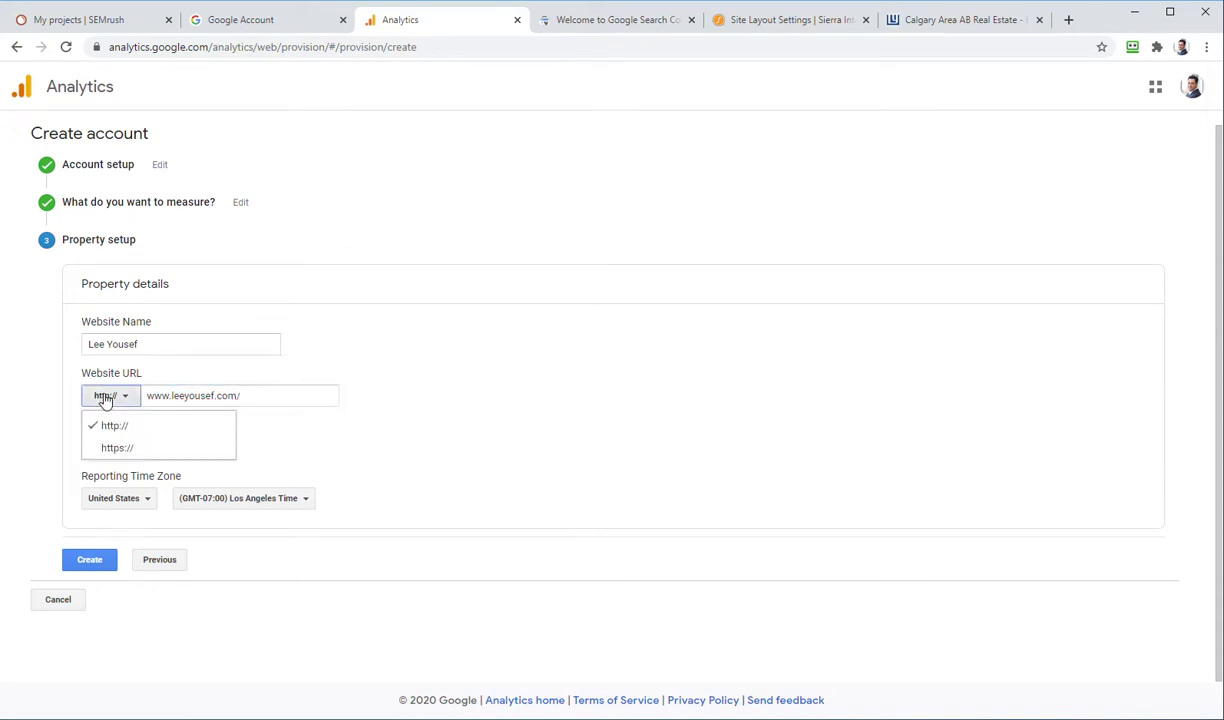
{"action": "left_click", "coordinate": [104, 447]}
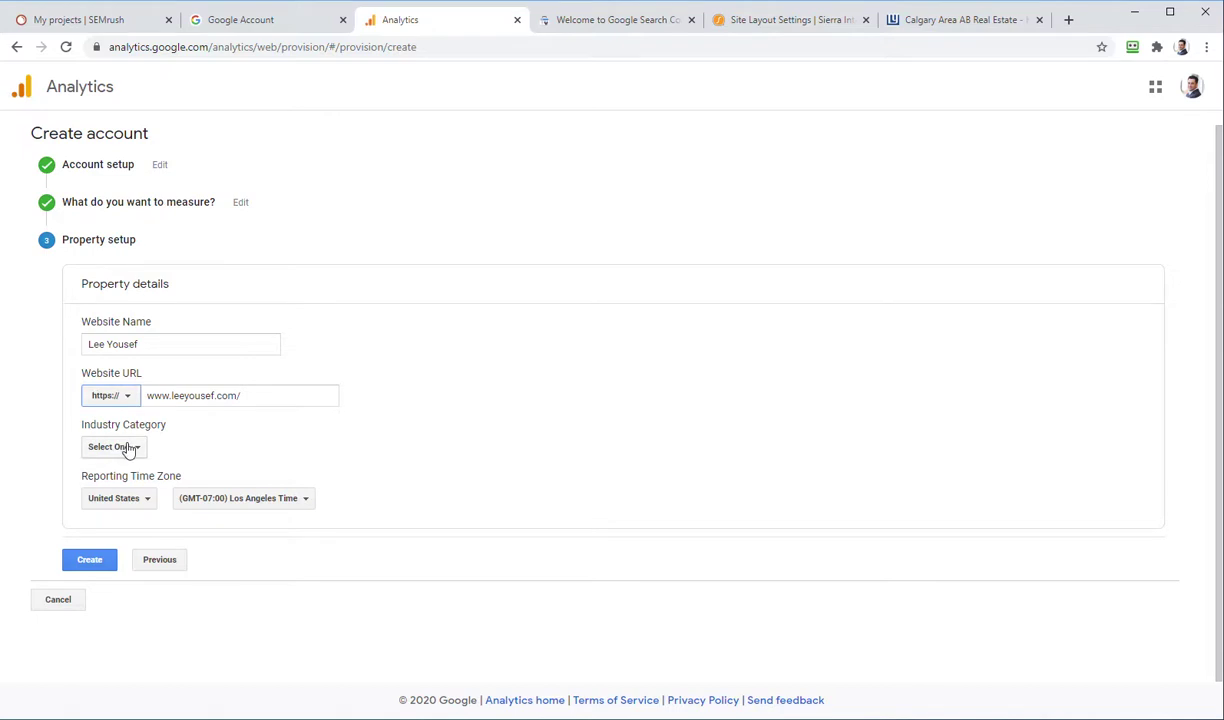
{"action": "left_click", "coordinate": [128, 450]}
{"action": "type", "text": "real"}
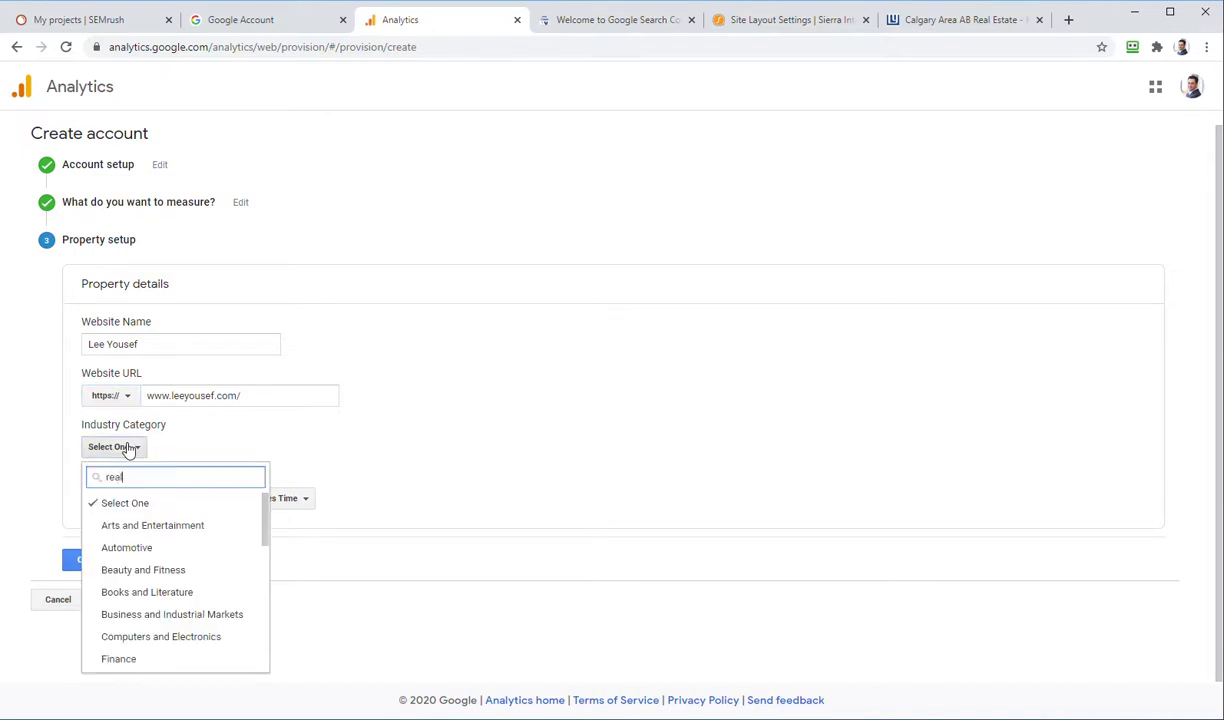
{"action": "left_click", "coordinate": [166, 508]}
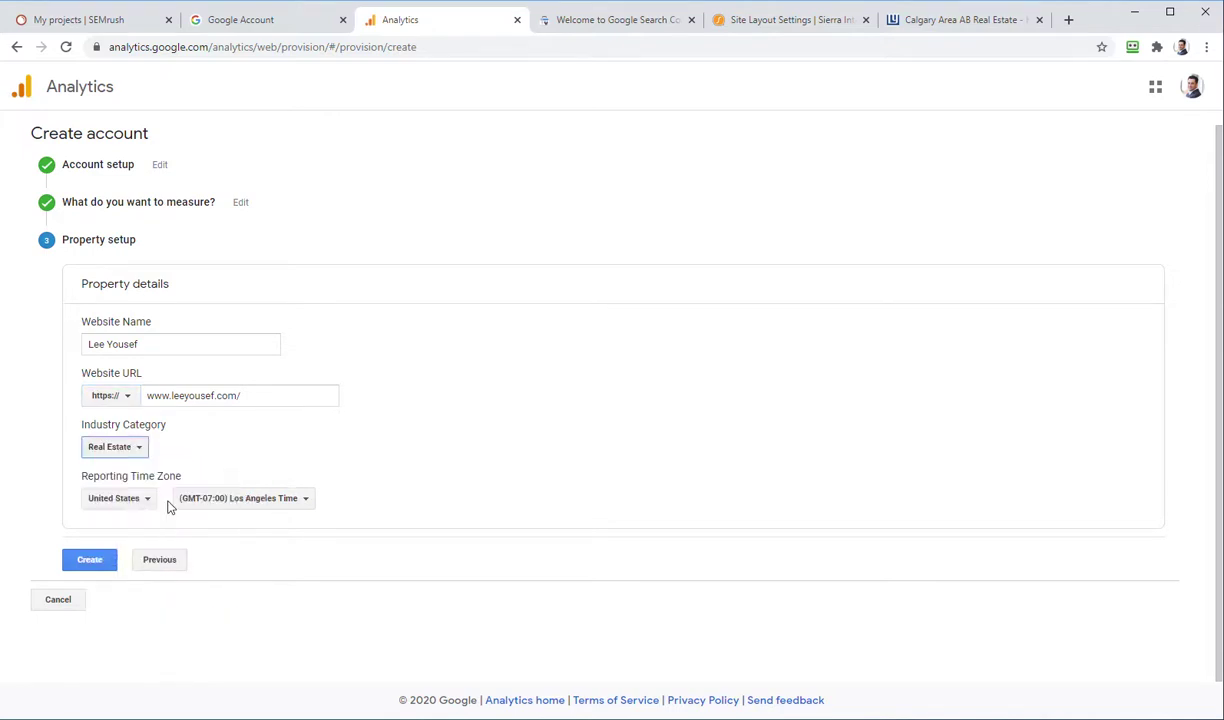
Step: Set the reporting country to Canada with the (GMT-04:00) Toronto Time zone
{"action": "left_click", "coordinate": [233, 499]}
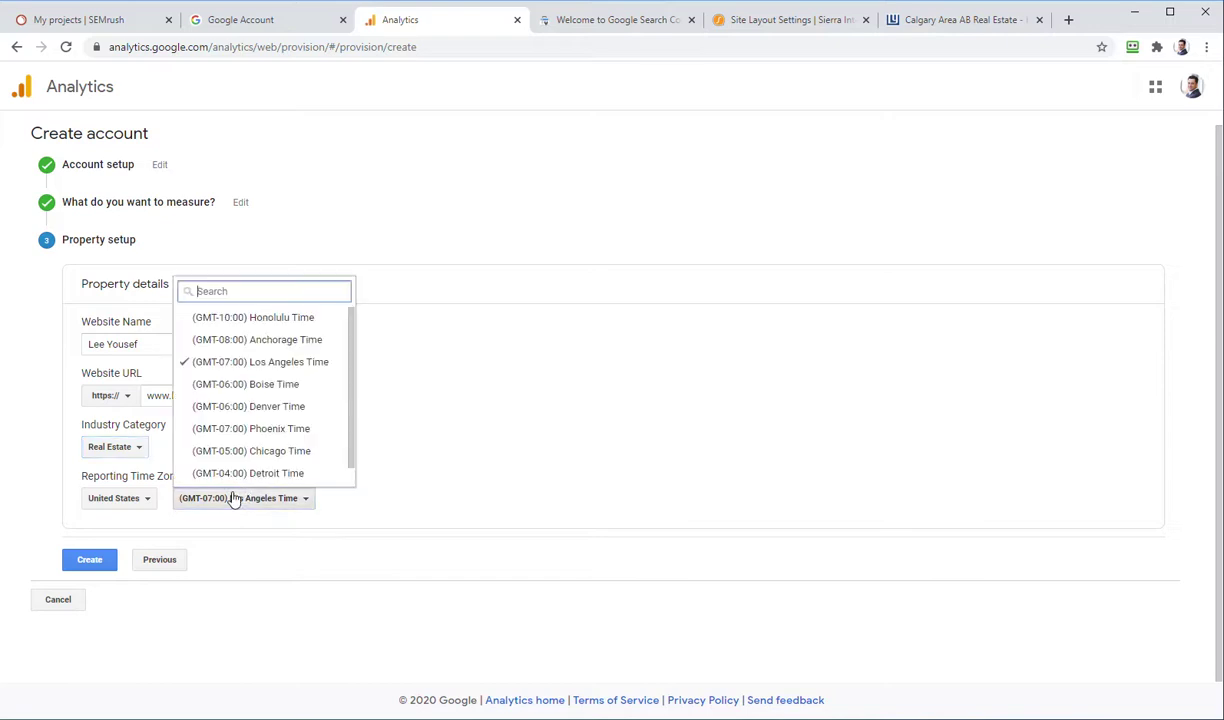
{"action": "scroll", "coordinate": [270, 408], "scroll_direction": "down", "scroll_amount": 1}
{"action": "scroll", "coordinate": [272, 410], "scroll_direction": "up", "scroll_amount": 1}
{"action": "left_click", "coordinate": [451, 444]}
{"action": "left_click", "coordinate": [149, 498]}
{"action": "type", "text": "can"}
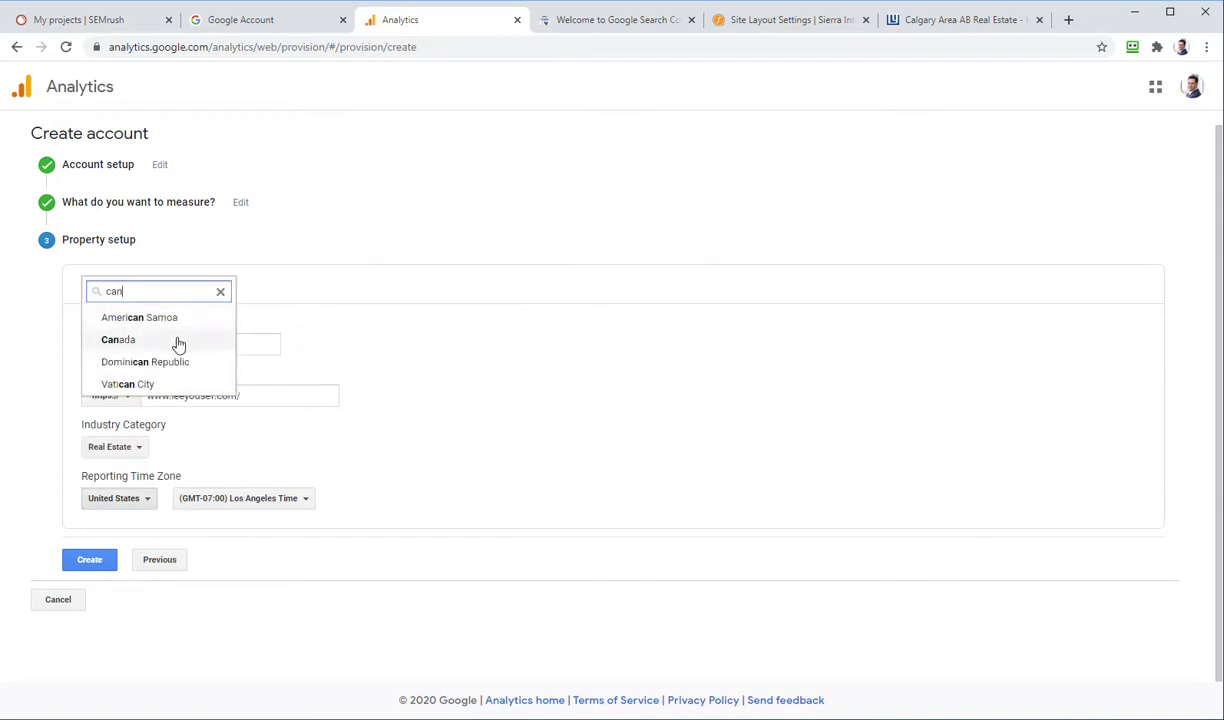
{"action": "left_click", "coordinate": [175, 340]}
{"action": "left_click", "coordinate": [222, 500]}
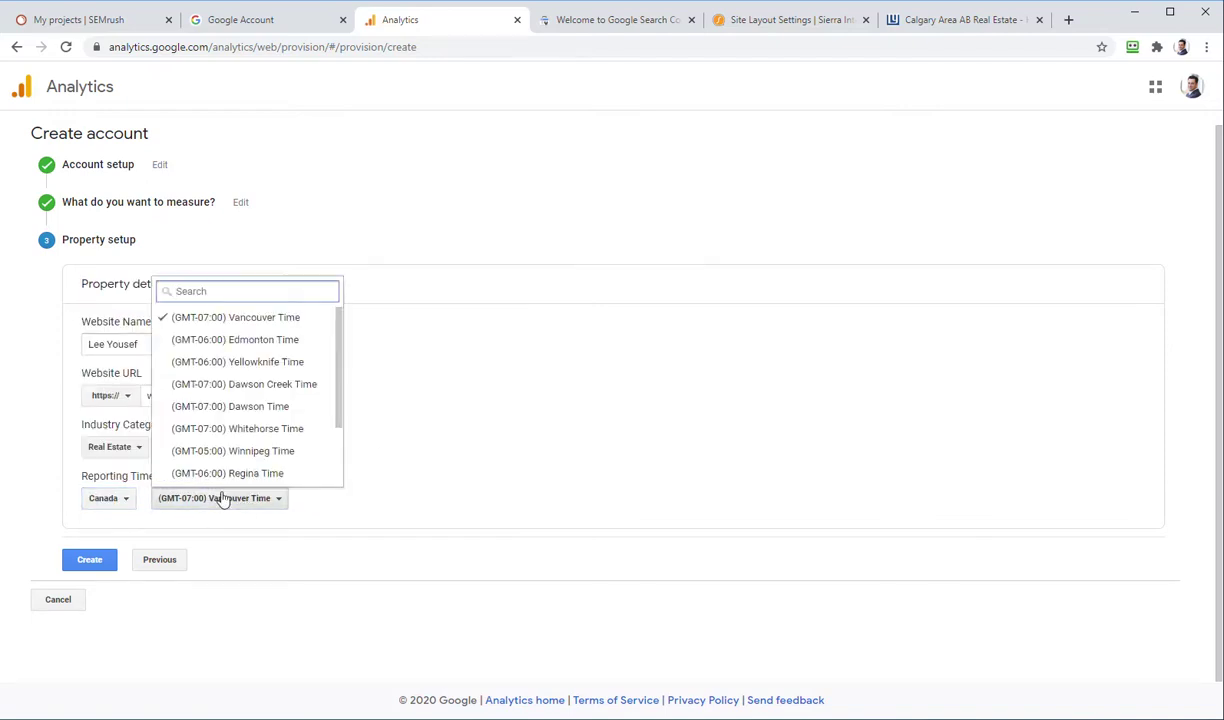
{"action": "scroll", "coordinate": [260, 403], "scroll_direction": "down", "scroll_amount": 2}
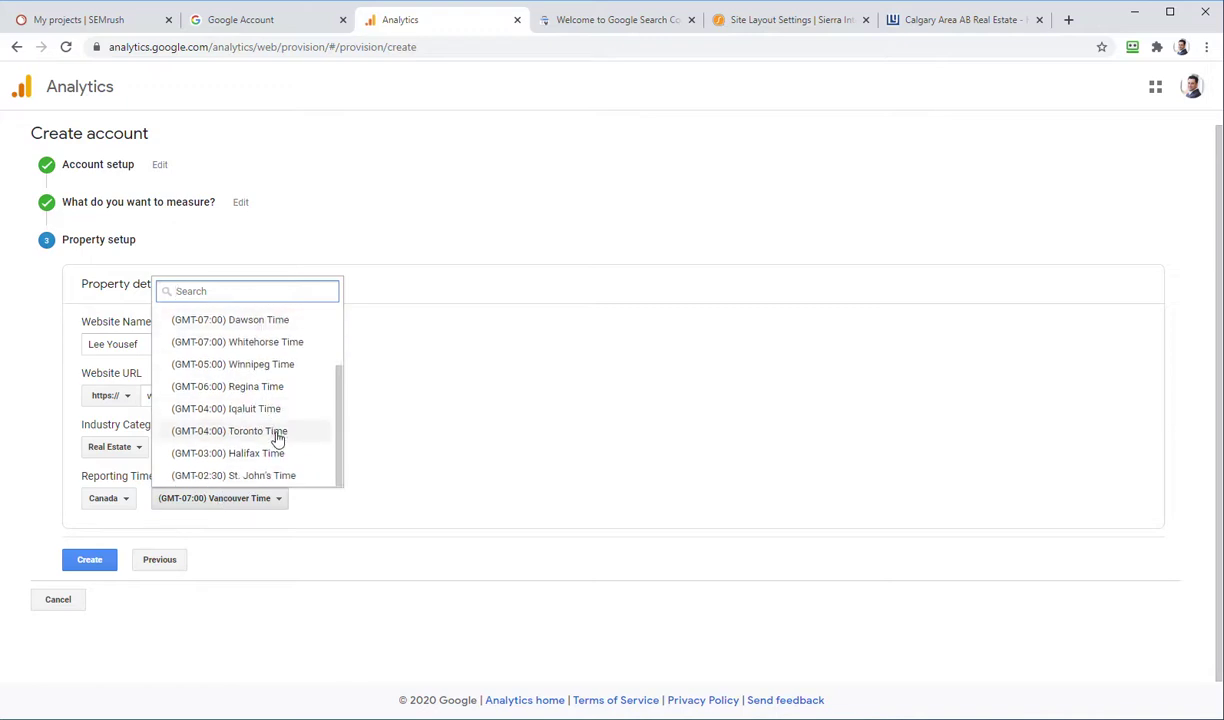
{"action": "scroll", "coordinate": [278, 440], "scroll_direction": "up", "scroll_amount": 2}
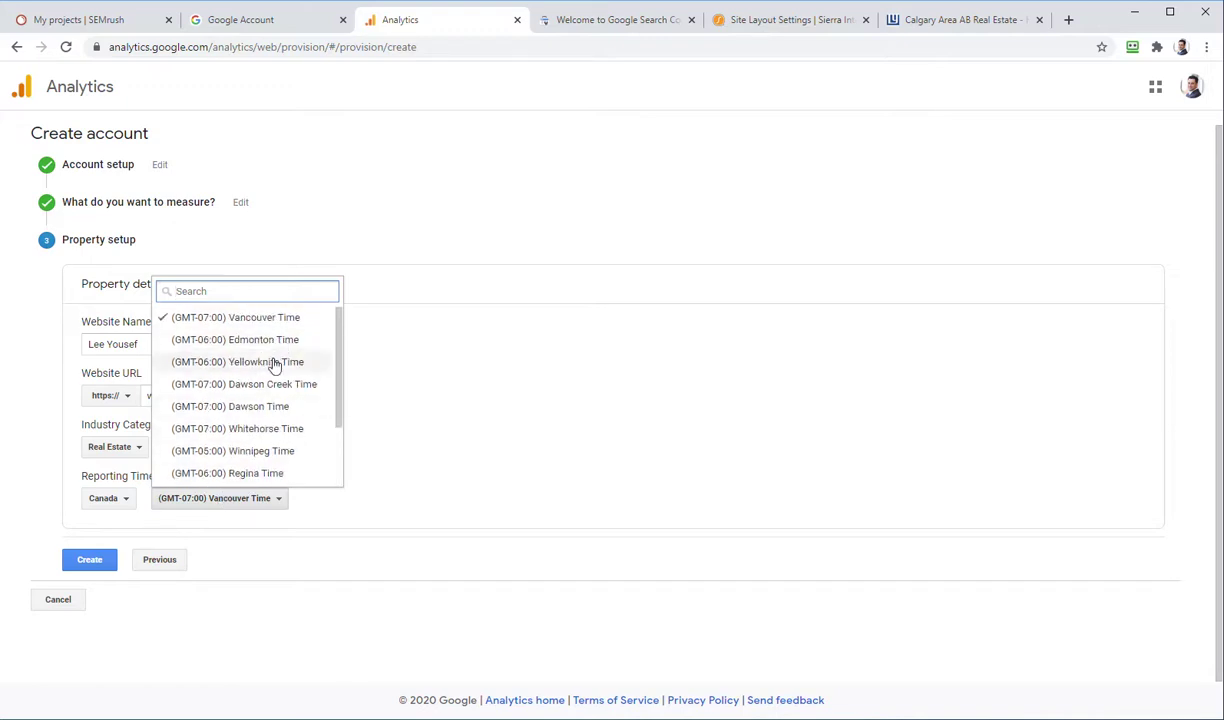
{"action": "scroll", "coordinate": [268, 410], "scroll_direction": "down", "scroll_amount": 2}
{"action": "left_click", "coordinate": [268, 438]}
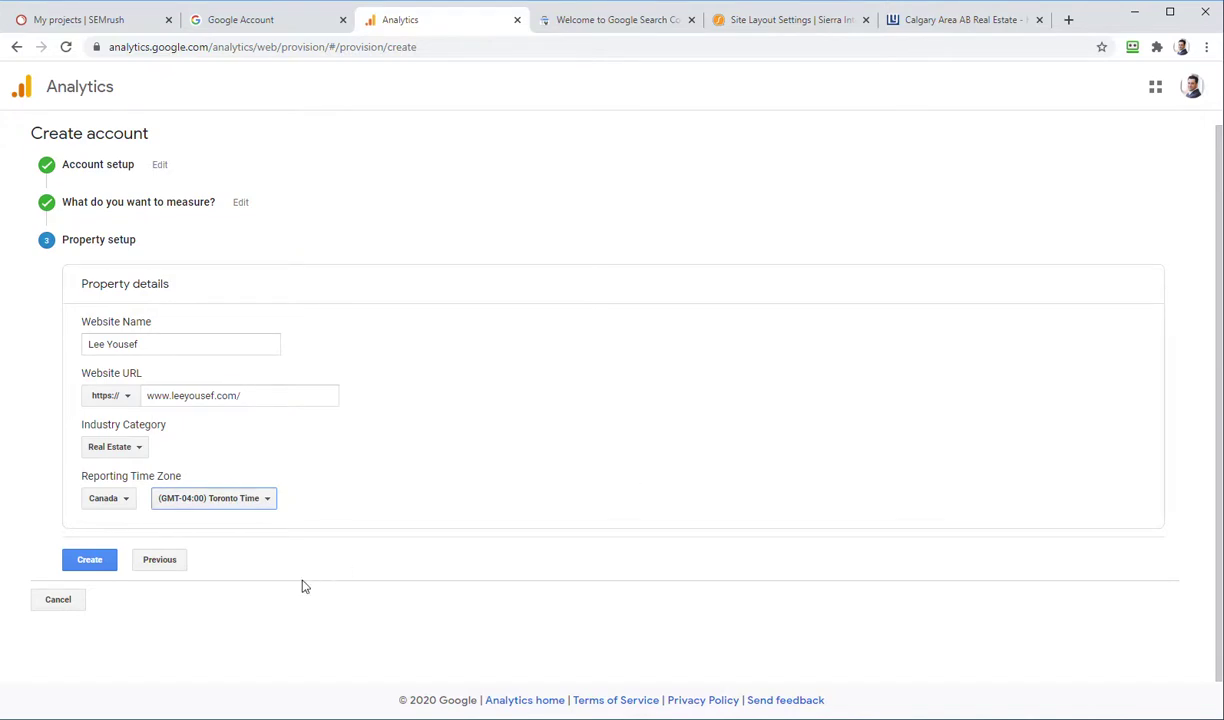
Step: Create the property, accepting the GDPR, data protection and terms-of-service agreements
{"action": "left_click", "coordinate": [97, 563]}
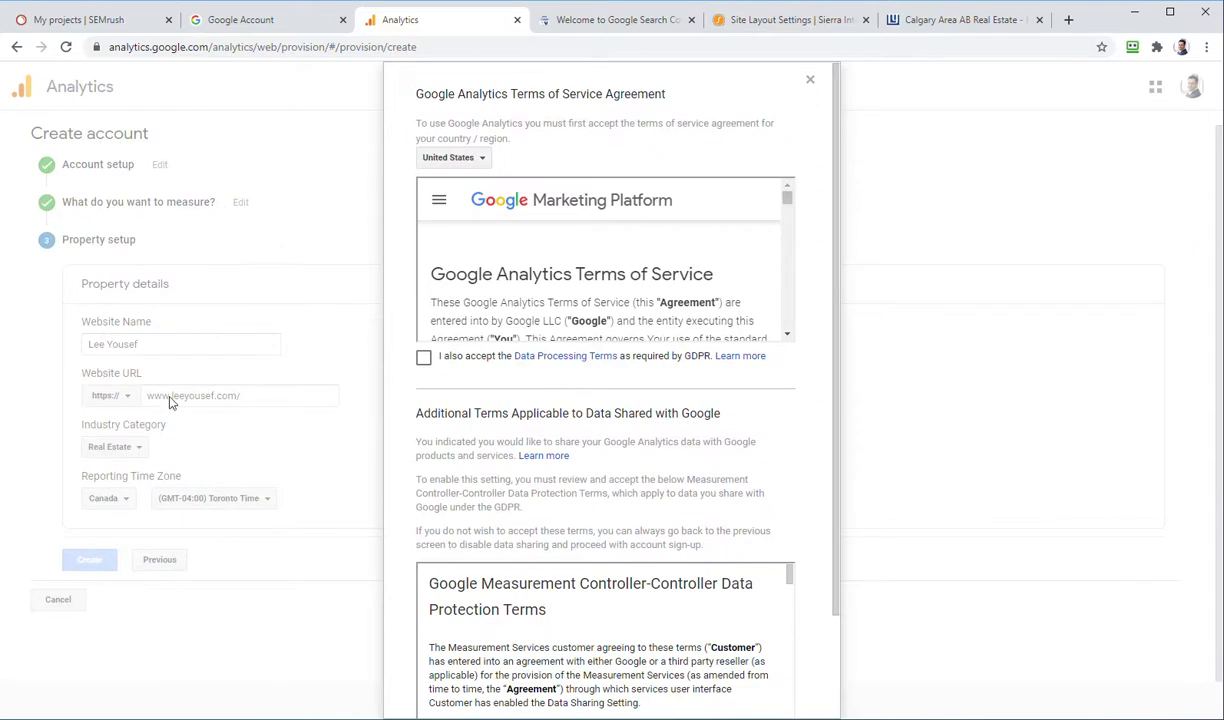
{"action": "left_click", "coordinate": [423, 360]}
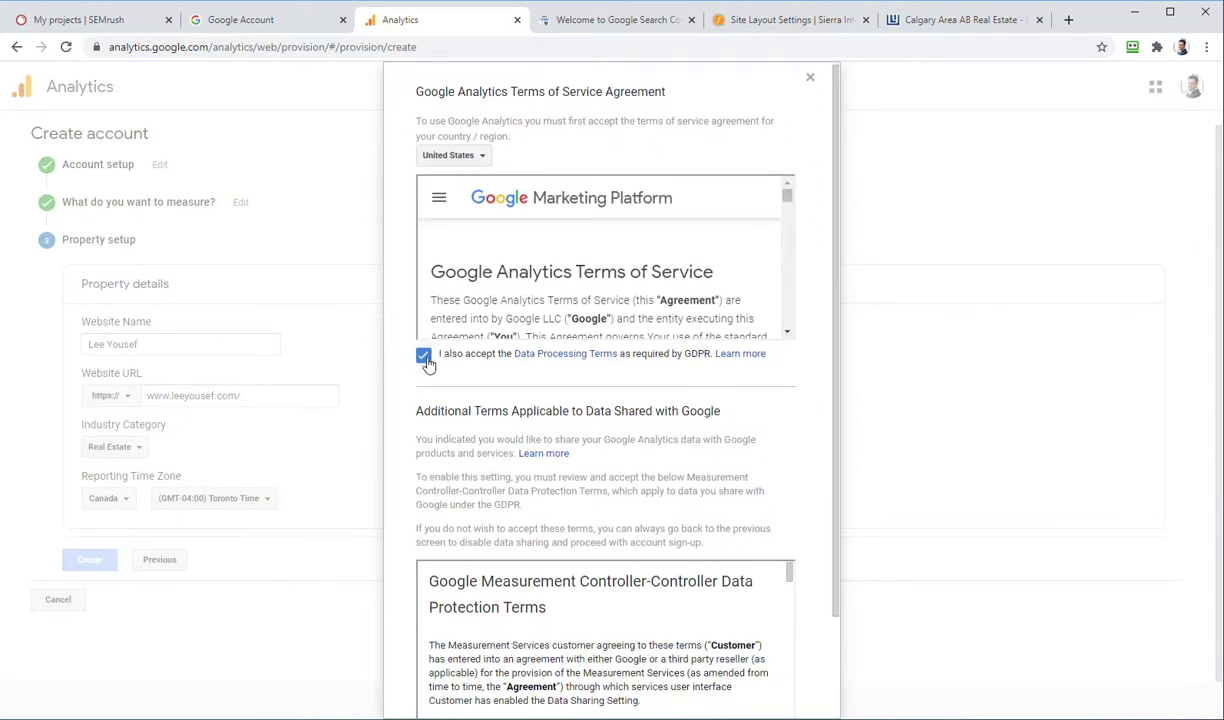
{"action": "scroll", "coordinate": [423, 362], "scroll_direction": "down", "scroll_amount": 2}
{"action": "left_click", "coordinate": [424, 625]}
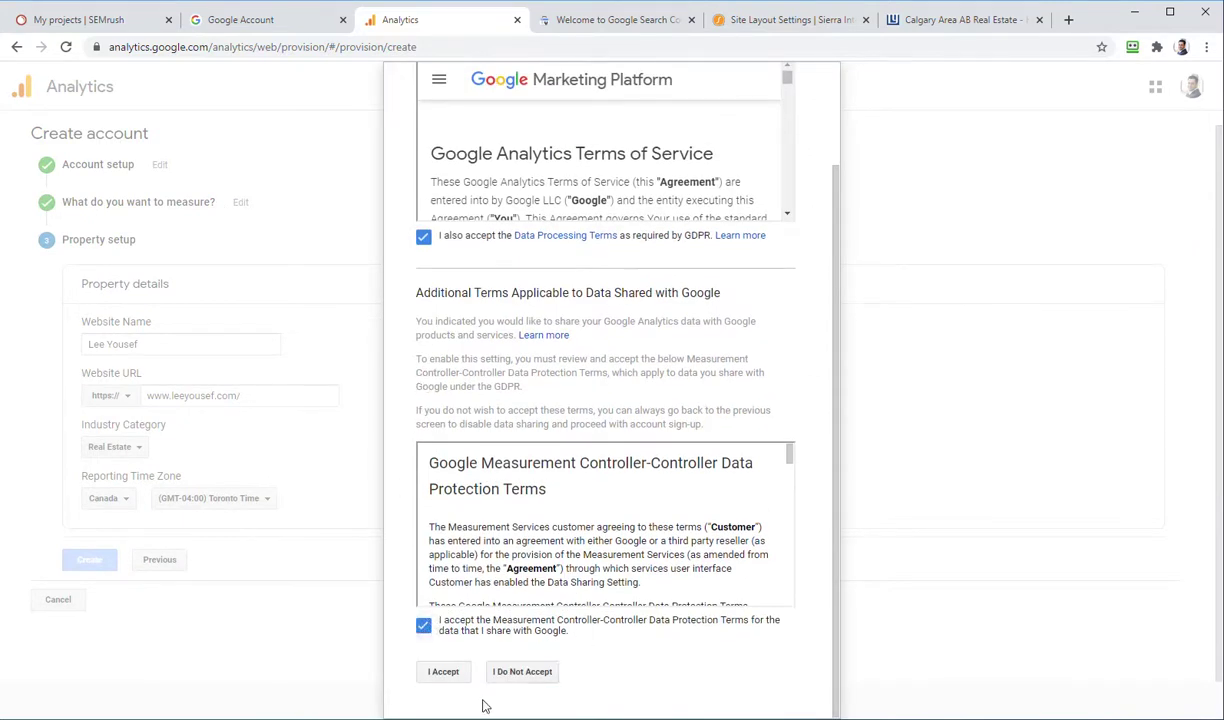
{"action": "left_click", "coordinate": [443, 669]}
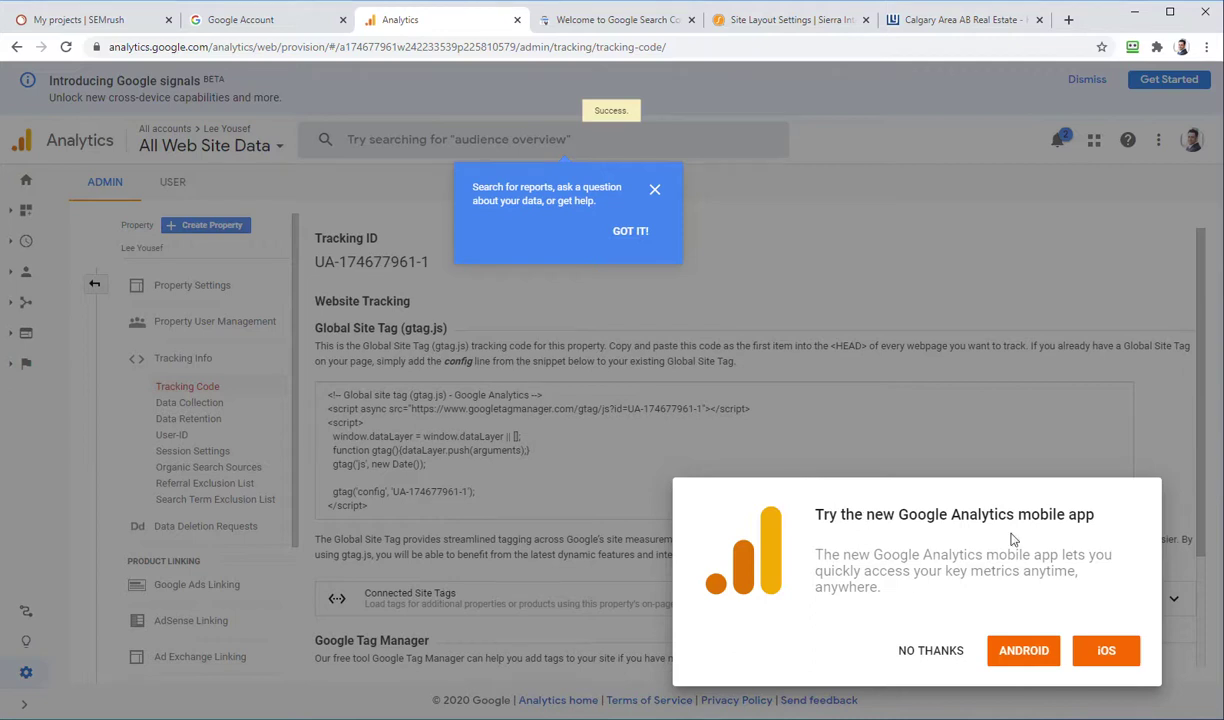
{"action": "left_click", "coordinate": [931, 650]}
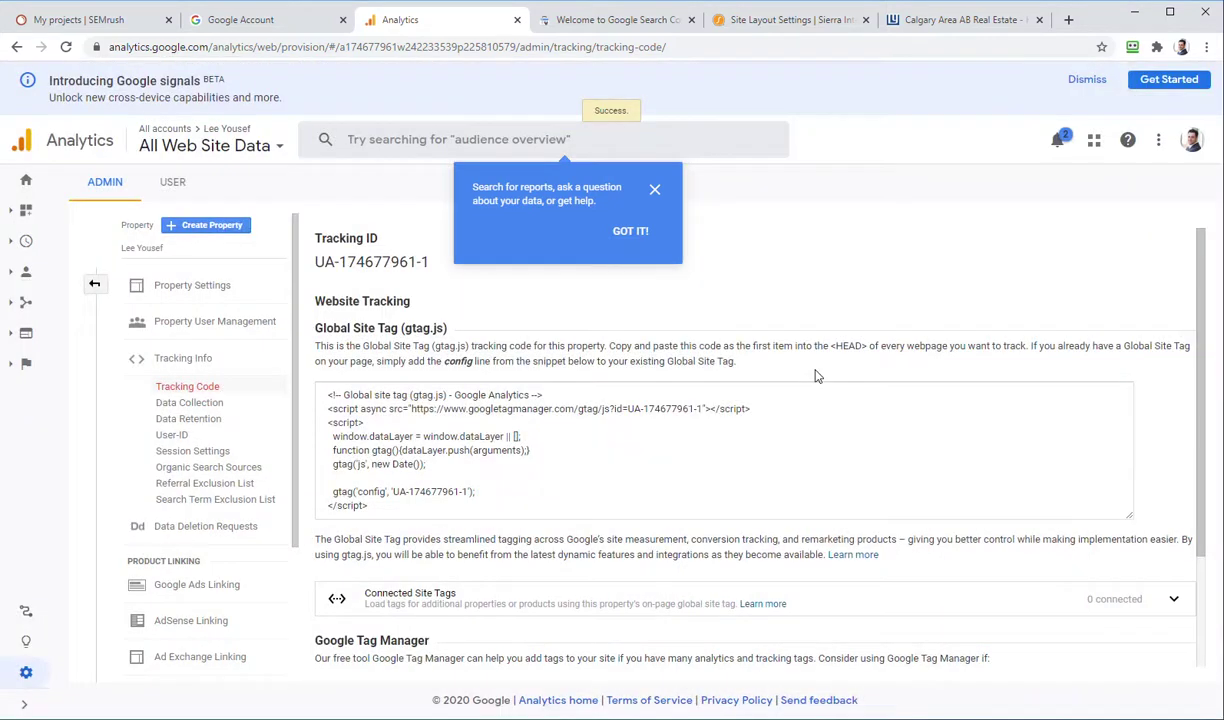
{"action": "left_click", "coordinate": [658, 191]}
{"action": "left_click_drag", "start_coordinate": [430, 261], "coordinate": [302, 245]}
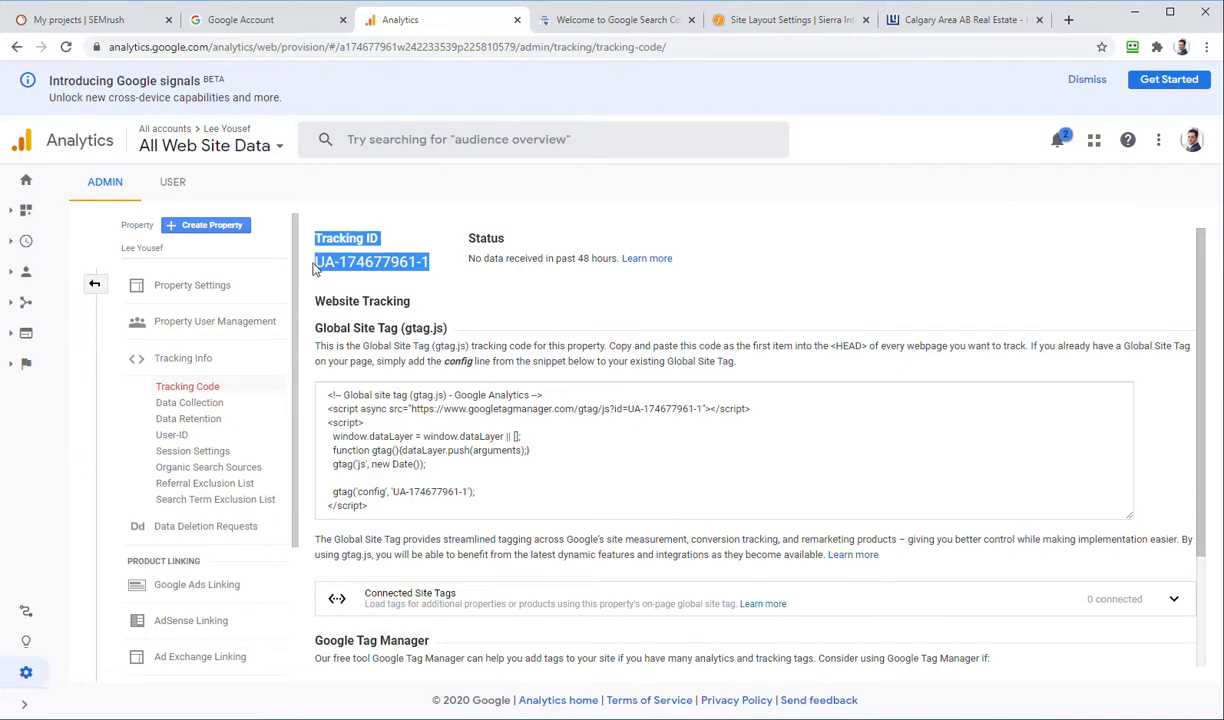
{"action": "left_click", "coordinate": [512, 469]}
{"action": "left_click_drag", "start_coordinate": [430, 262], "coordinate": [316, 262]}
{"action": "key", "text": "ctrl+c"}
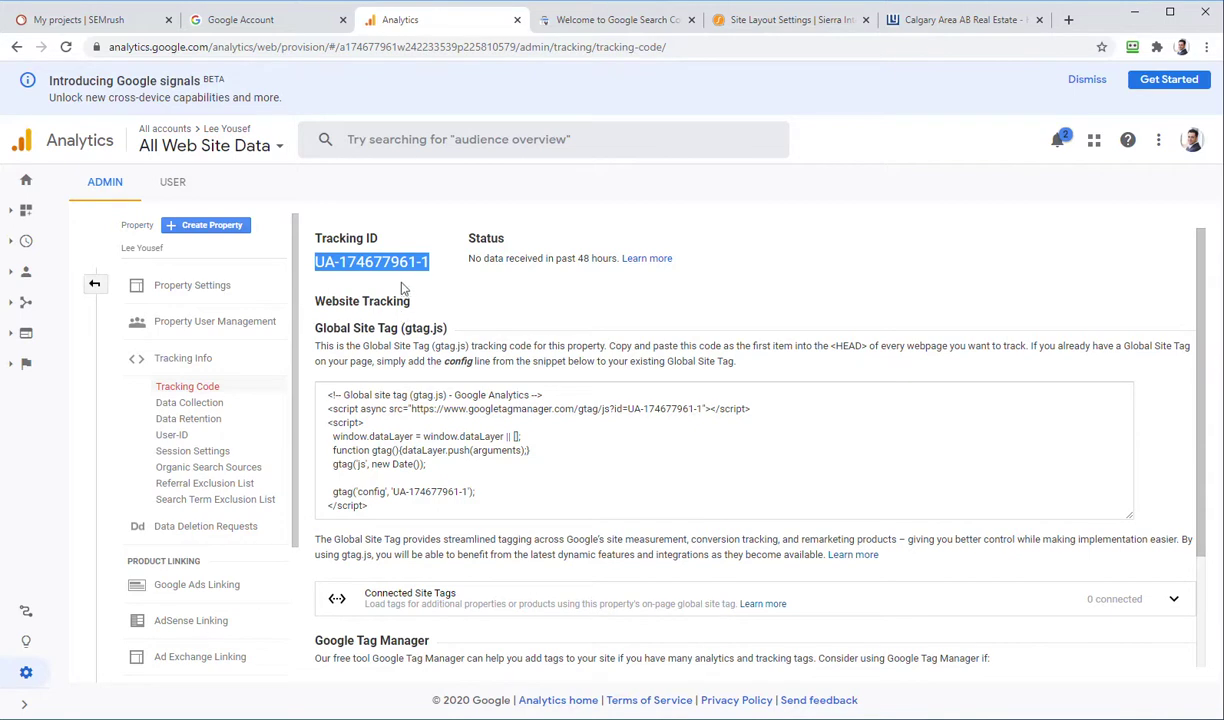
{"action": "left_click", "coordinate": [793, 20]}
{"action": "key", "text": "ctrl+v"}
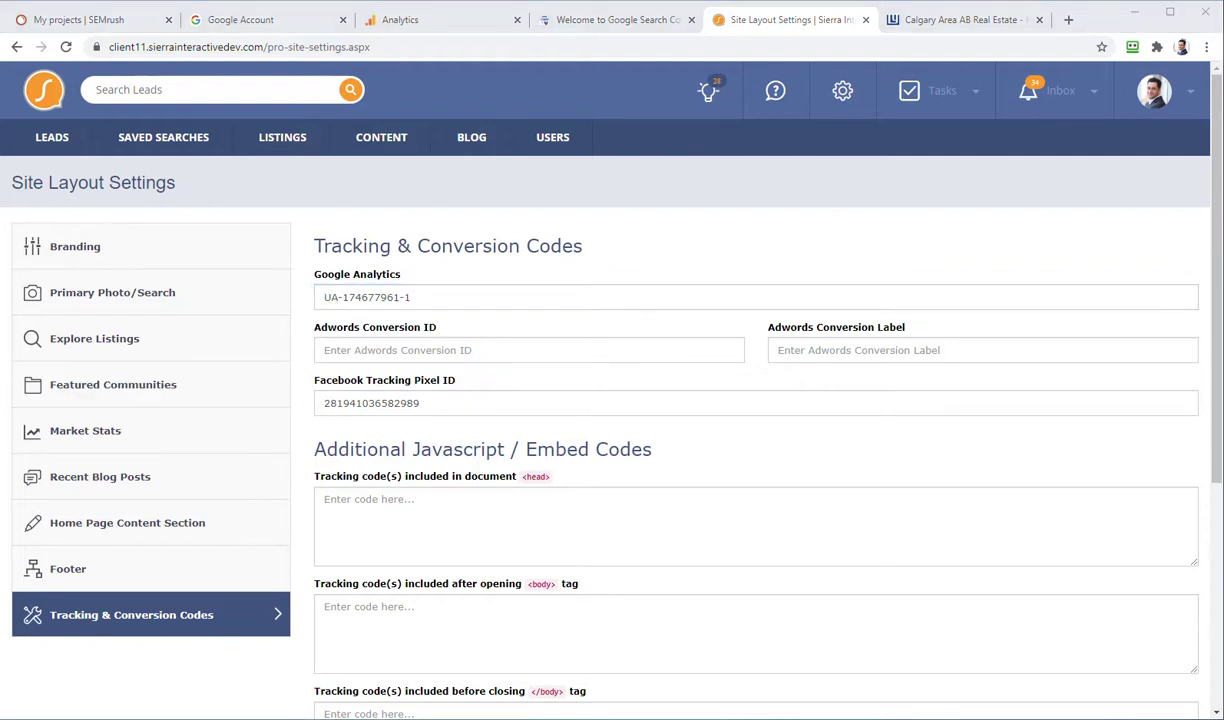
{"action": "key", "text": "alt+Tab"}
{"action": "left_click_drag", "start_coordinate": [726, 200], "coordinate": [0, 240]}
{"action": "scroll", "coordinate": [462, 548], "scroll_direction": "down", "scroll_amount": 3}
{"action": "scroll", "coordinate": [443, 379], "scroll_direction": "up", "scroll_amount": 3}
{"action": "scroll", "coordinate": [483, 395], "scroll_direction": "down", "scroll_amount": 3}
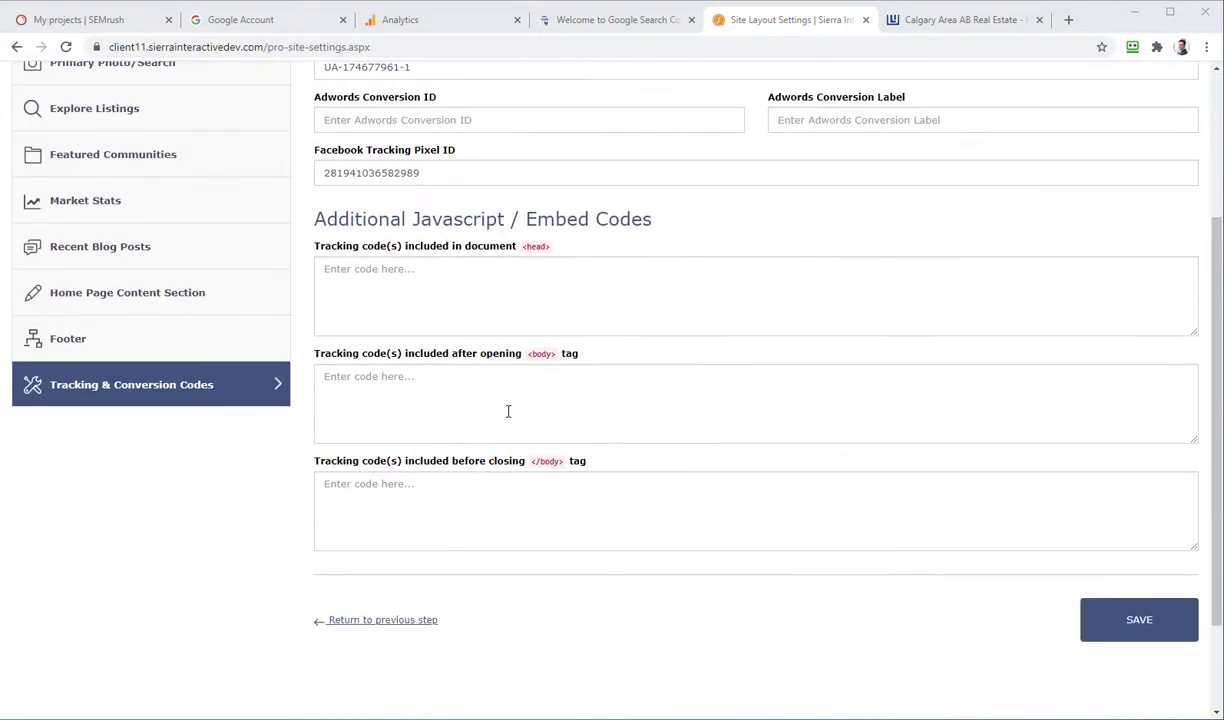
{"action": "left_click", "coordinate": [1095, 618]}
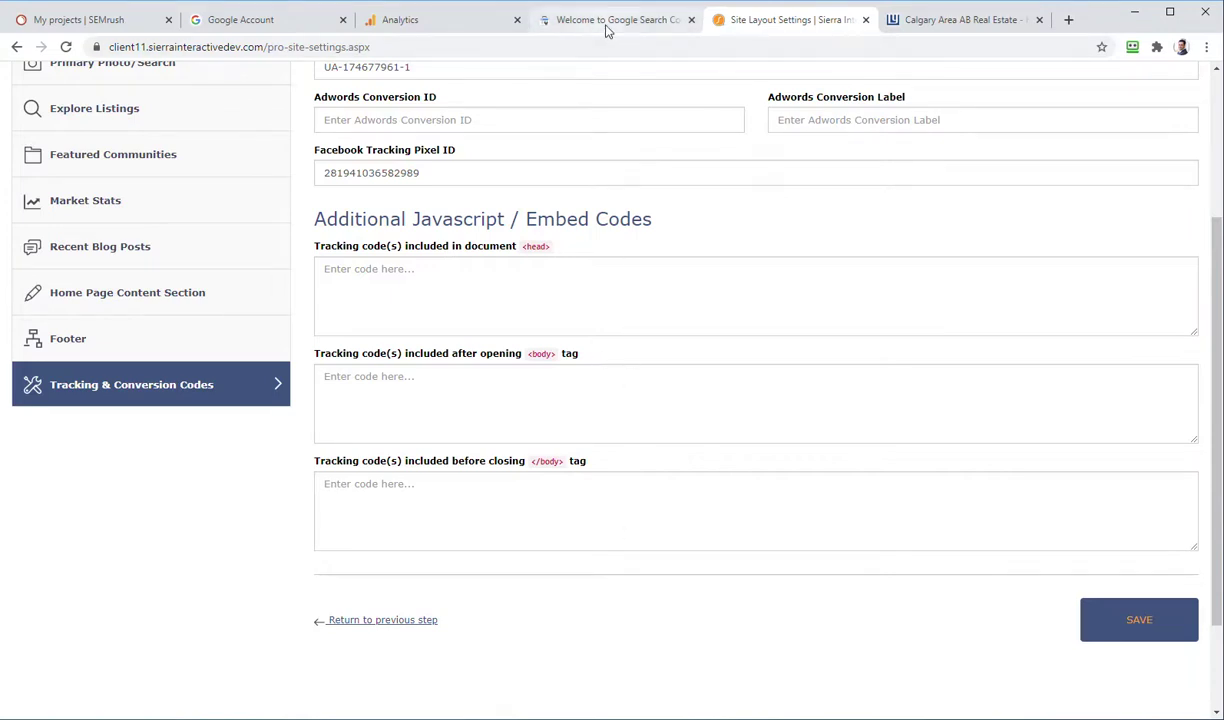
Step: Reload the Analytics tracking code page twice to check whether data has arrived
{"action": "left_click", "coordinate": [436, 29]}
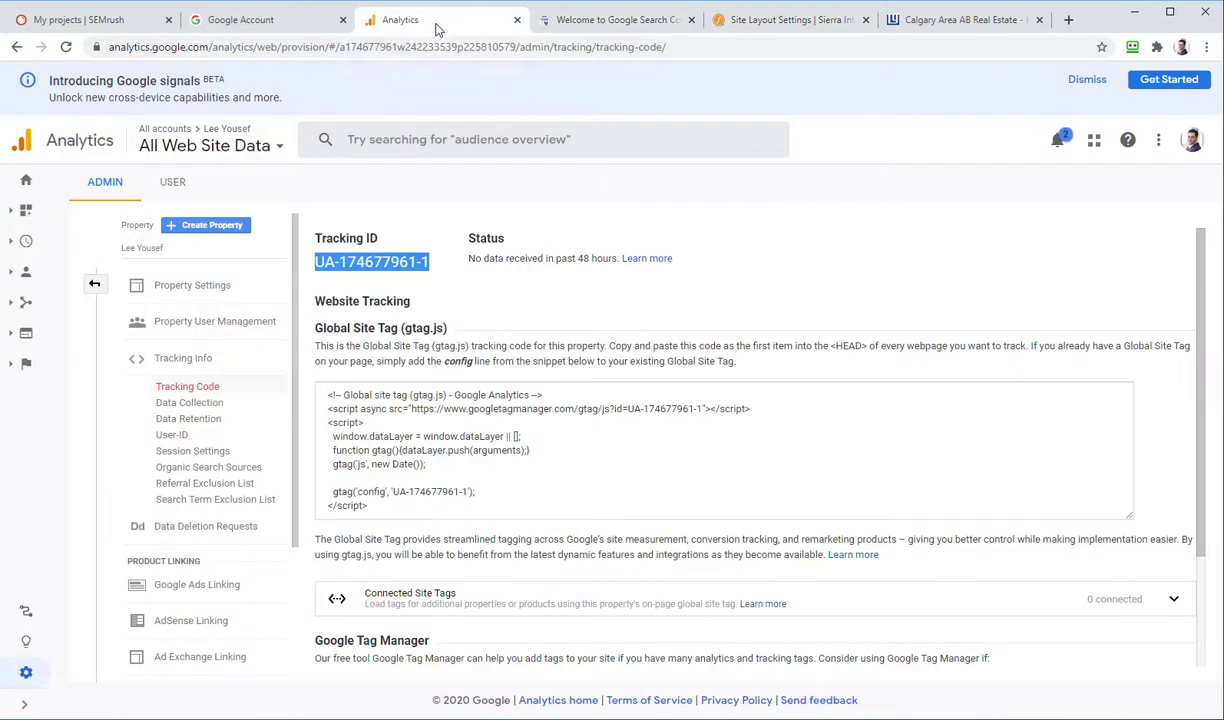
{"action": "left_click", "coordinate": [547, 280]}
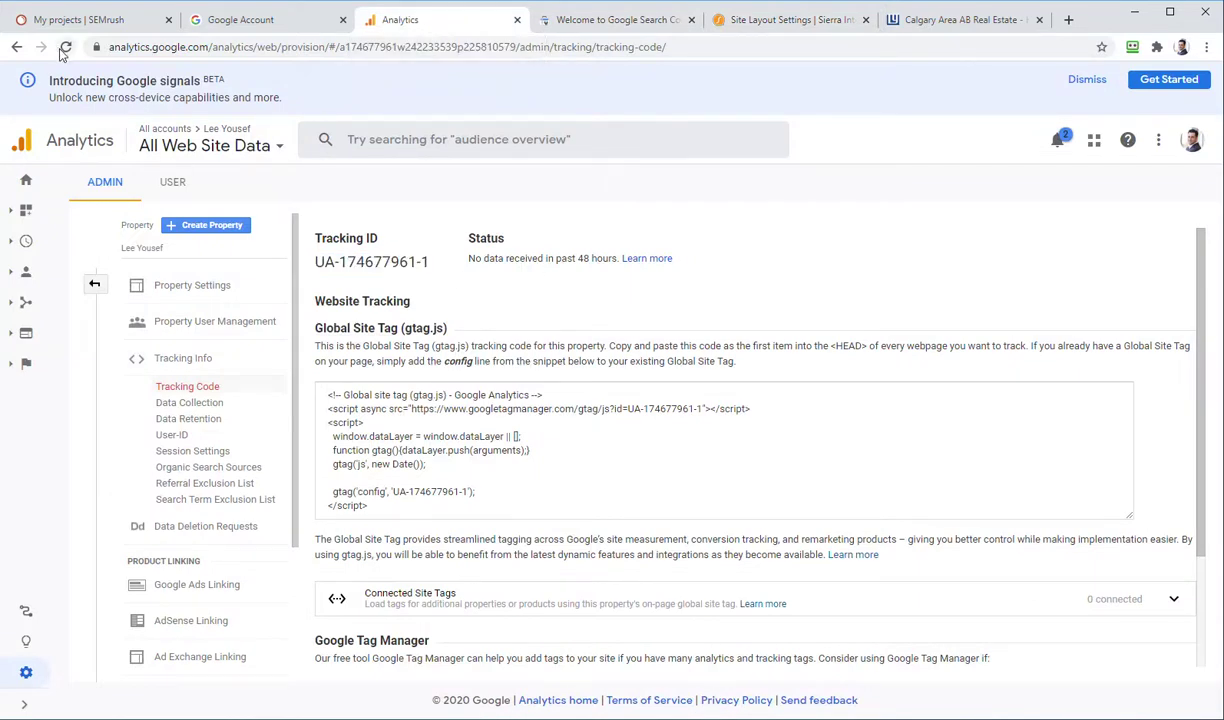
{"action": "left_click", "coordinate": [64, 47]}
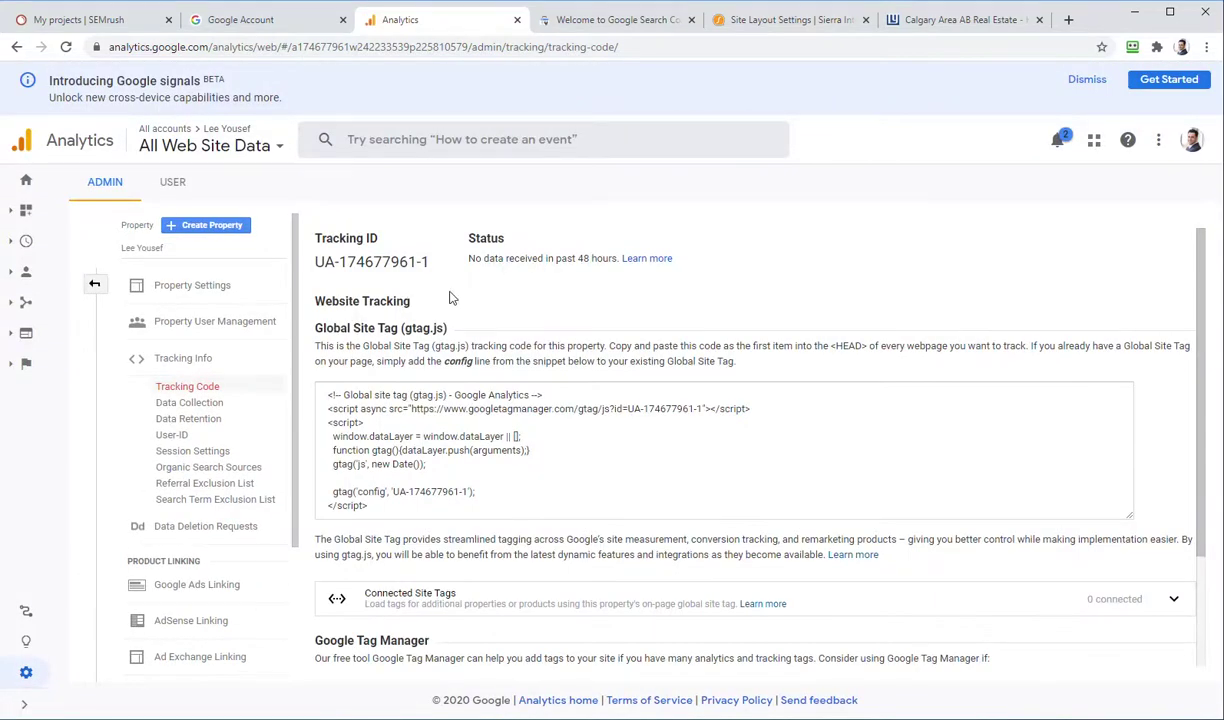
{"action": "scroll", "coordinate": [533, 298], "scroll_direction": "down", "scroll_amount": 2}
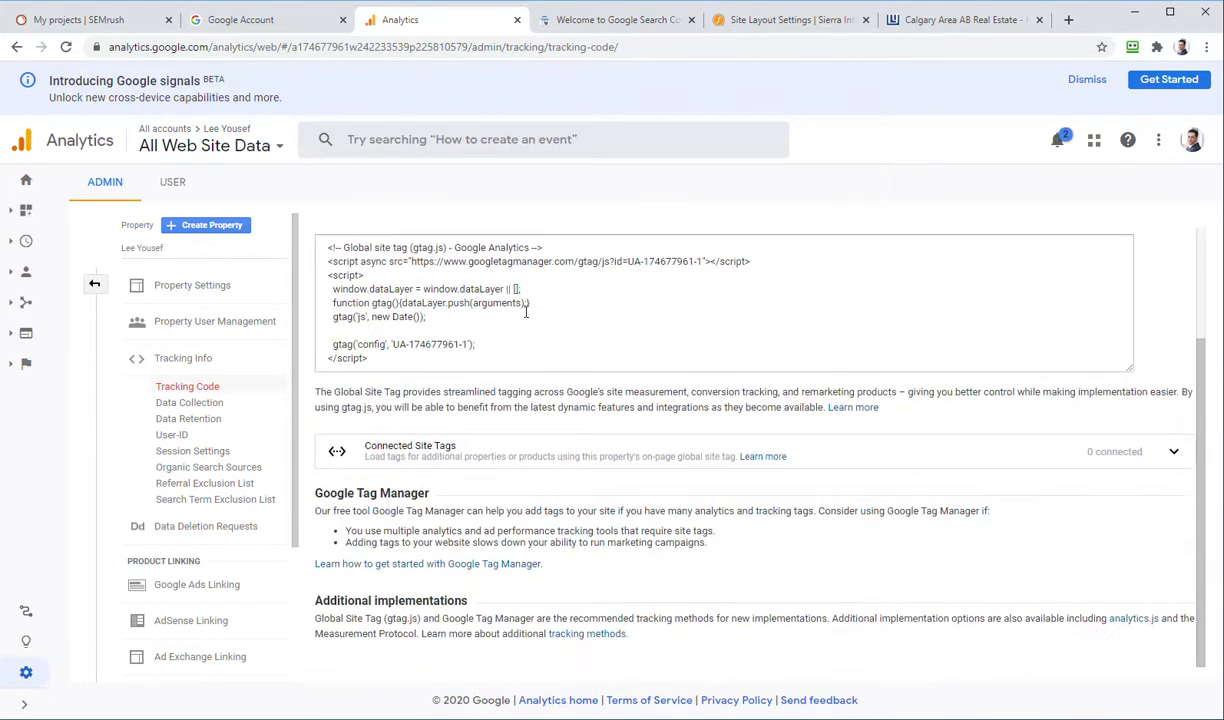
{"action": "scroll", "coordinate": [520, 330], "scroll_direction": "up", "scroll_amount": 2}
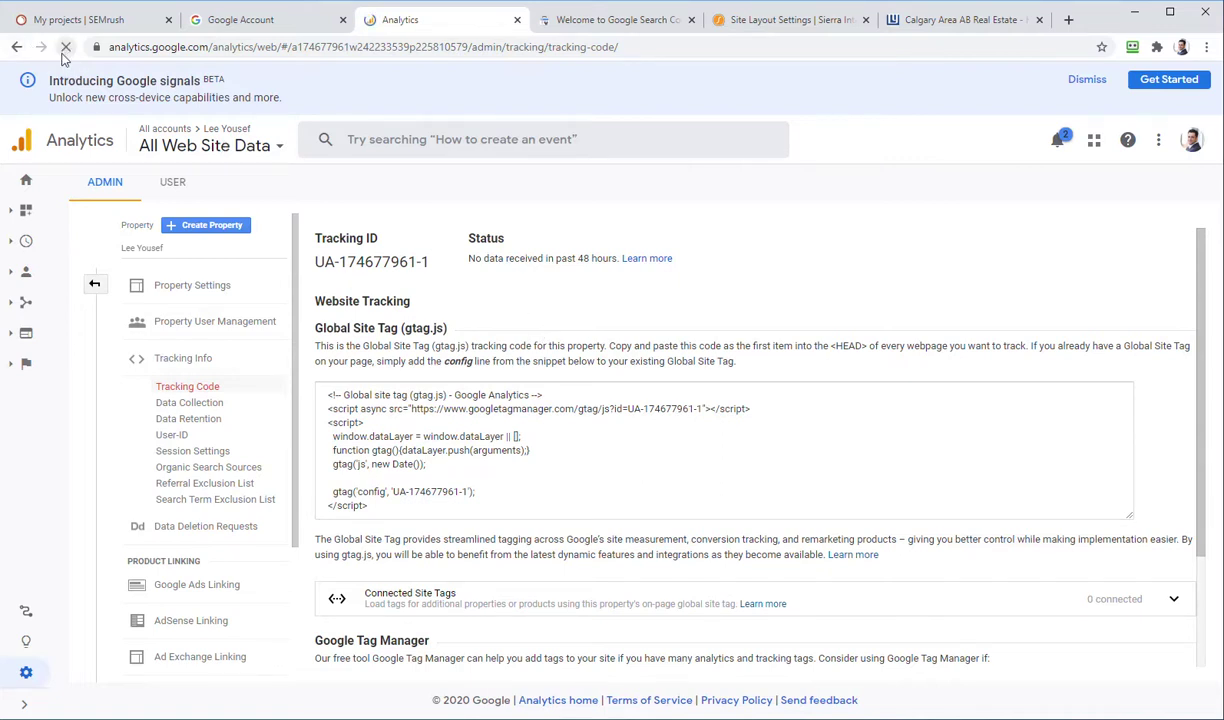
{"action": "left_click", "coordinate": [64, 47]}
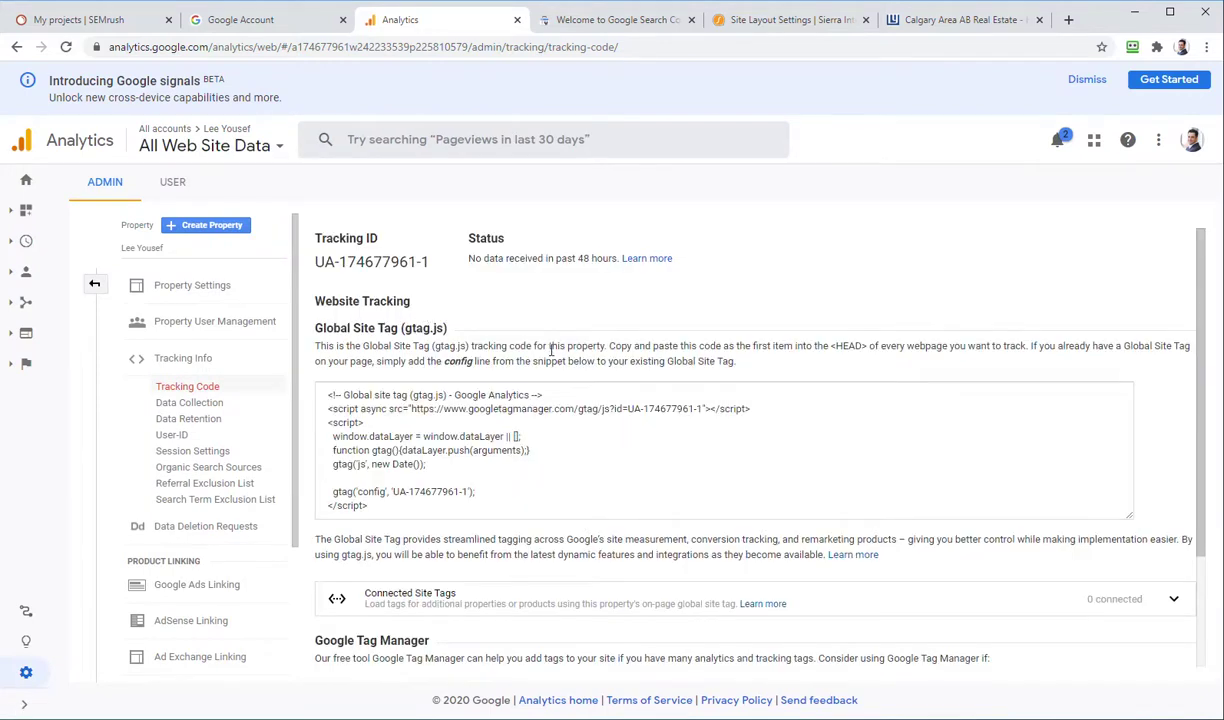
{"action": "scroll", "coordinate": [568, 443], "scroll_direction": "down", "scroll_amount": 3}
{"action": "scroll", "coordinate": [568, 514], "scroll_direction": "up", "scroll_amount": 3}
{"action": "left_click", "coordinate": [628, 22]}
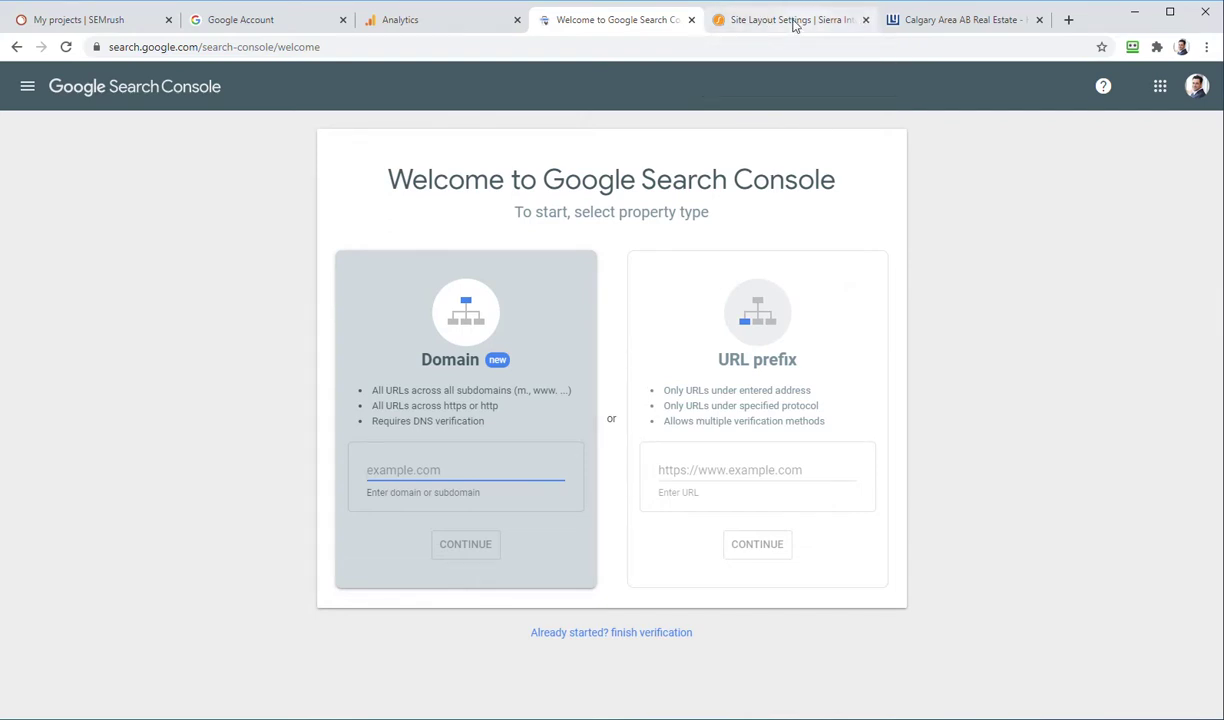
{"action": "left_click", "coordinate": [940, 22]}
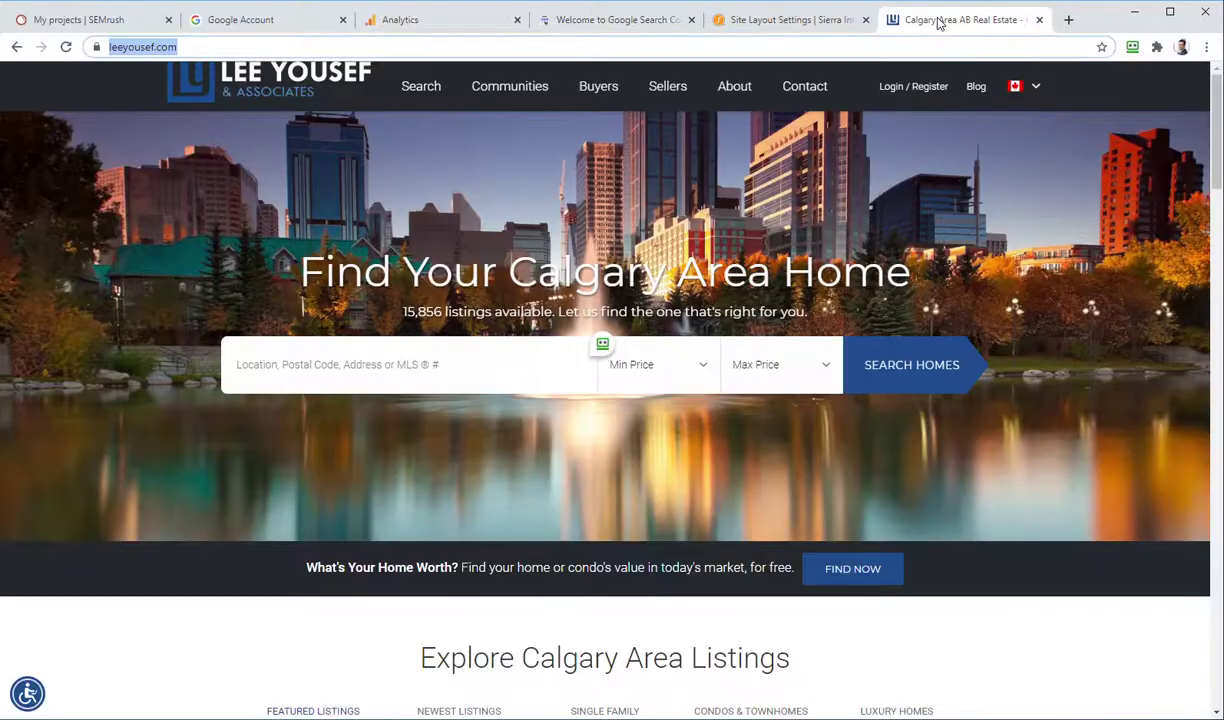
{"action": "left_click", "coordinate": [309, 46]}
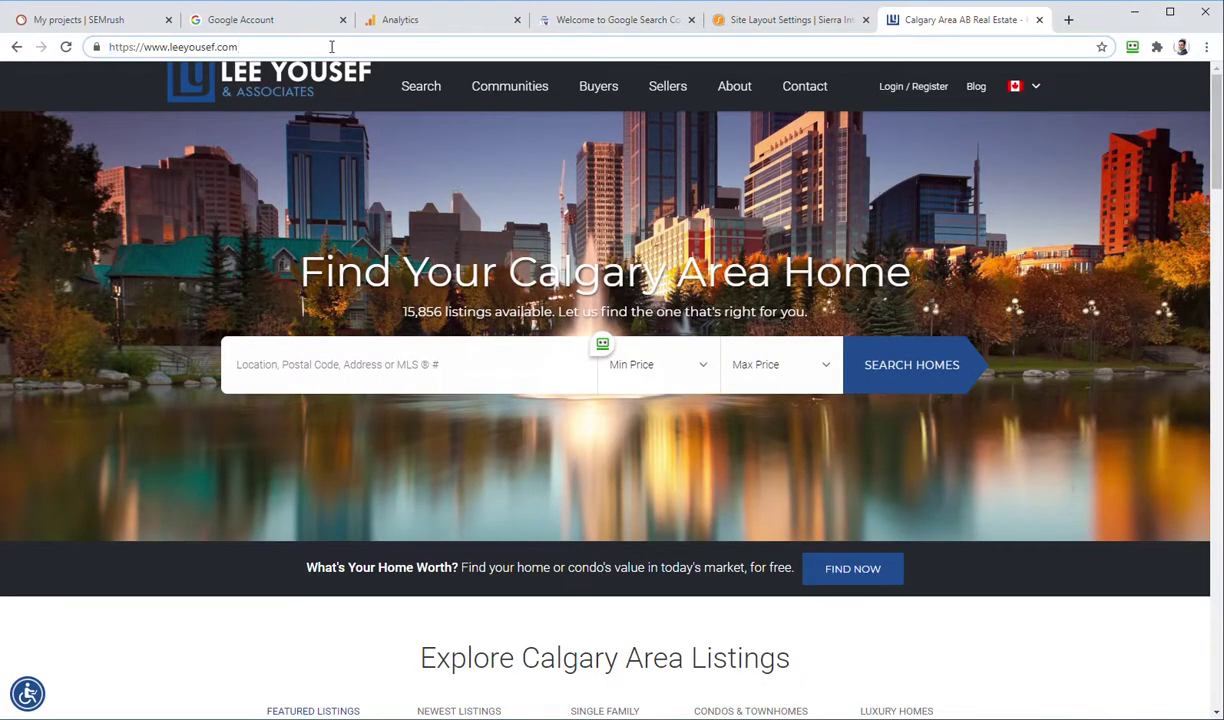
{"action": "key", "text": "ctrl+a"}
{"action": "key", "text": "ctrl+c"}
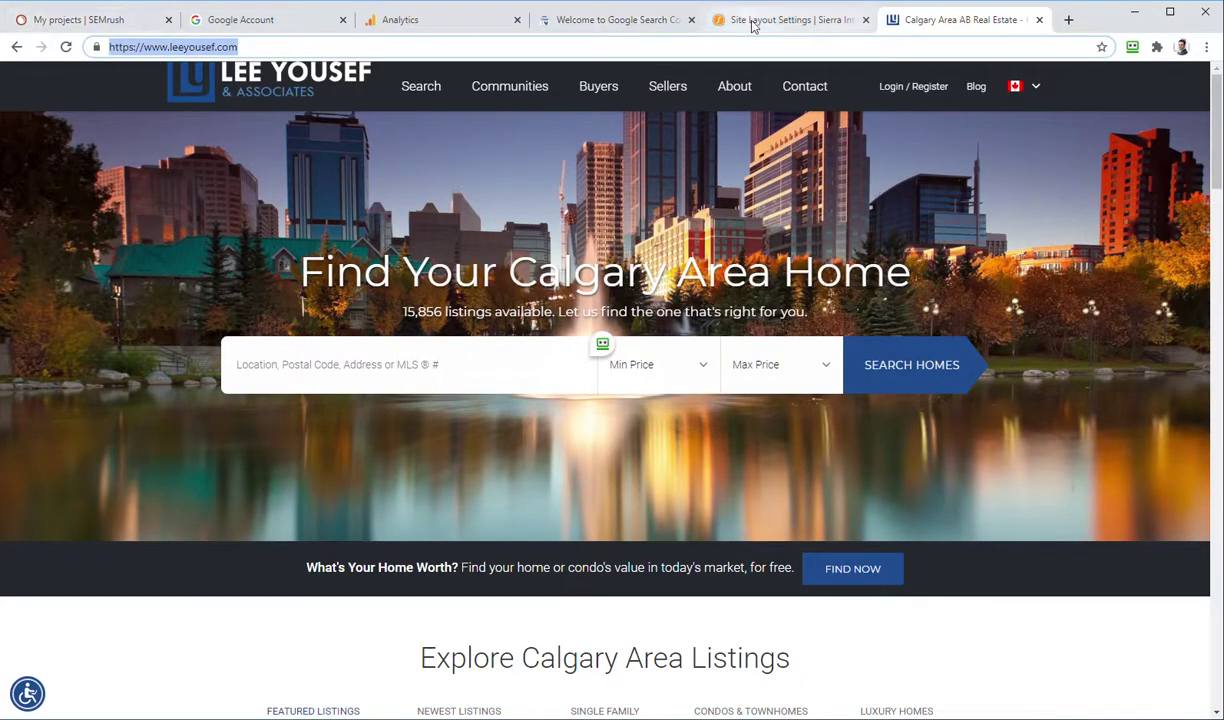
{"action": "left_click", "coordinate": [625, 20]}
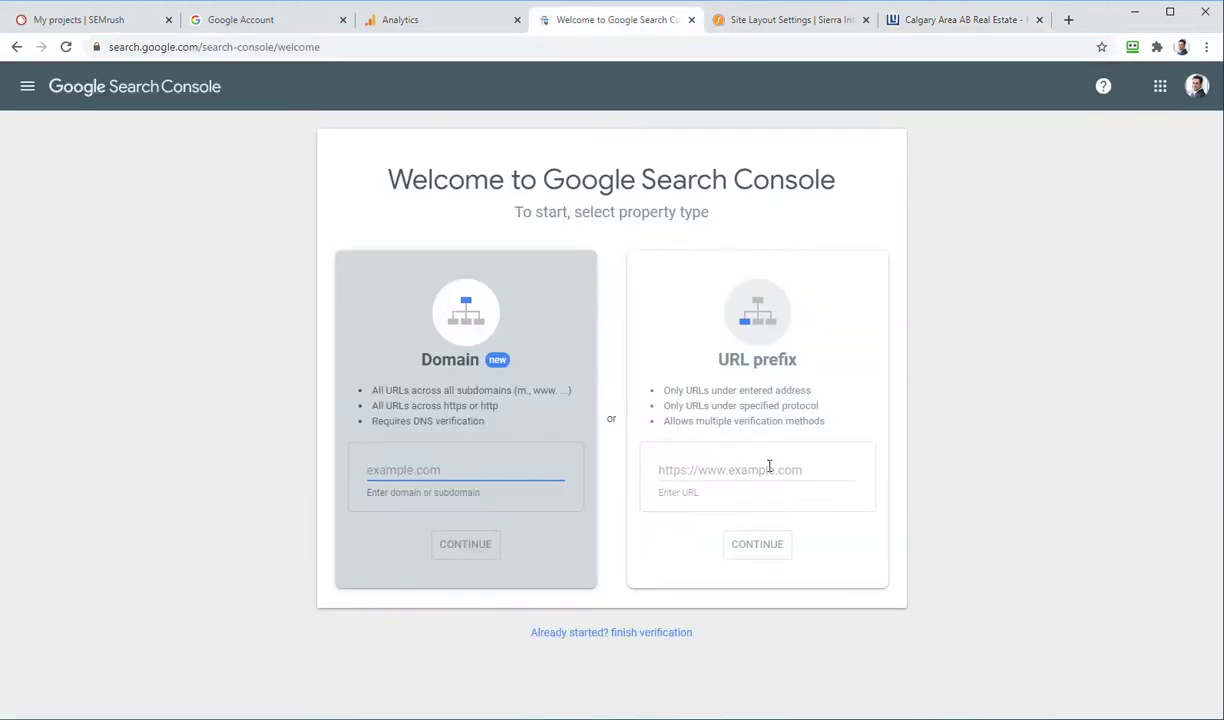
{"action": "left_click", "coordinate": [769, 467]}
{"action": "key", "text": "ctrl+v"}
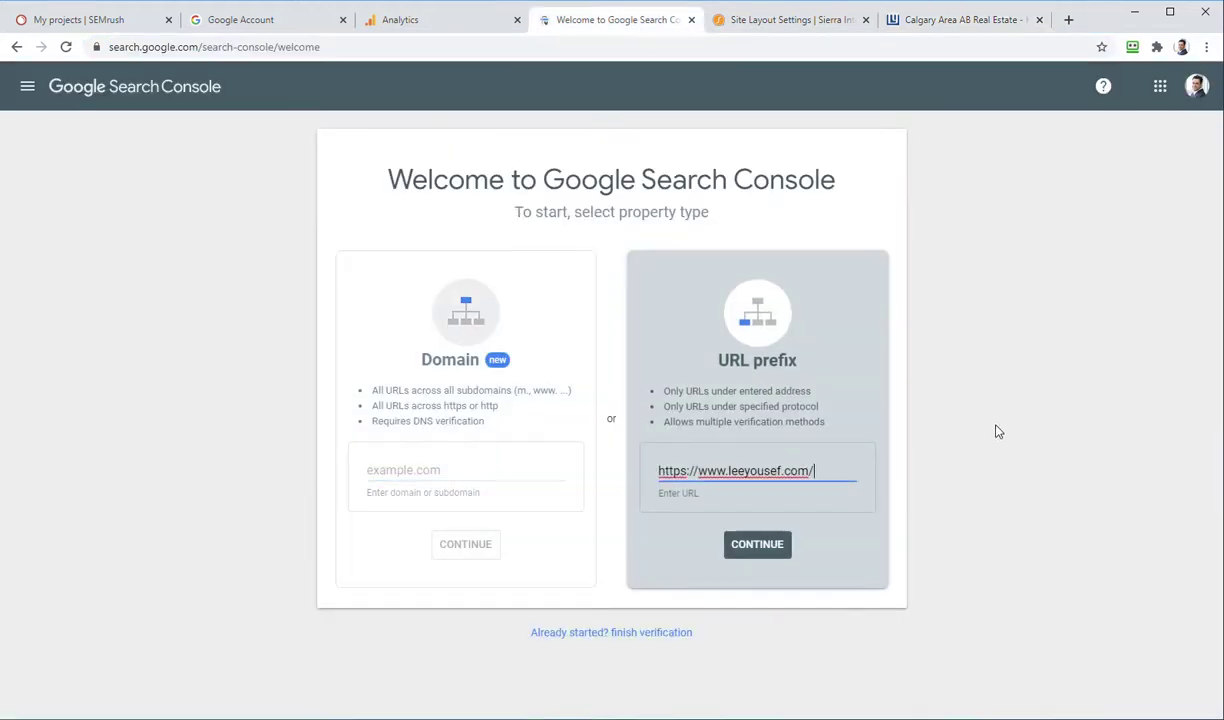
Step: Continue with the URL prefix property and copy the HTML tag google-site-verification meta tag
{"action": "left_click", "coordinate": [781, 553]}
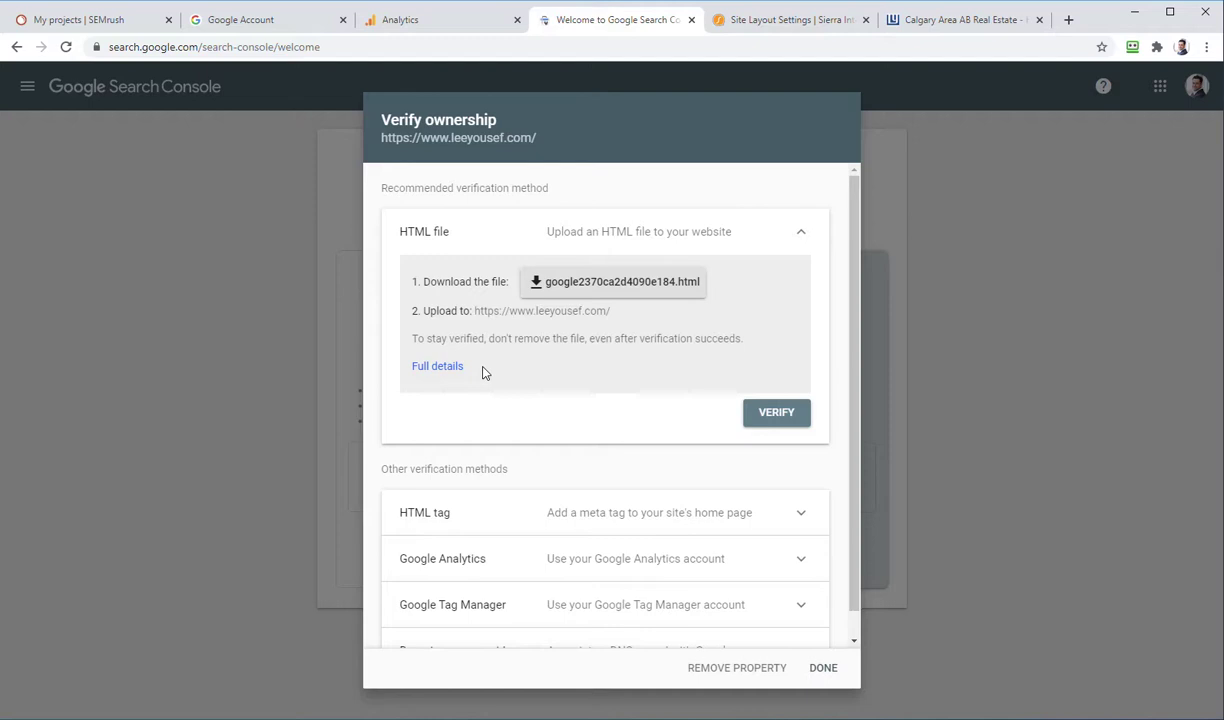
{"action": "scroll", "coordinate": [478, 363], "scroll_direction": "down", "scroll_amount": 1}
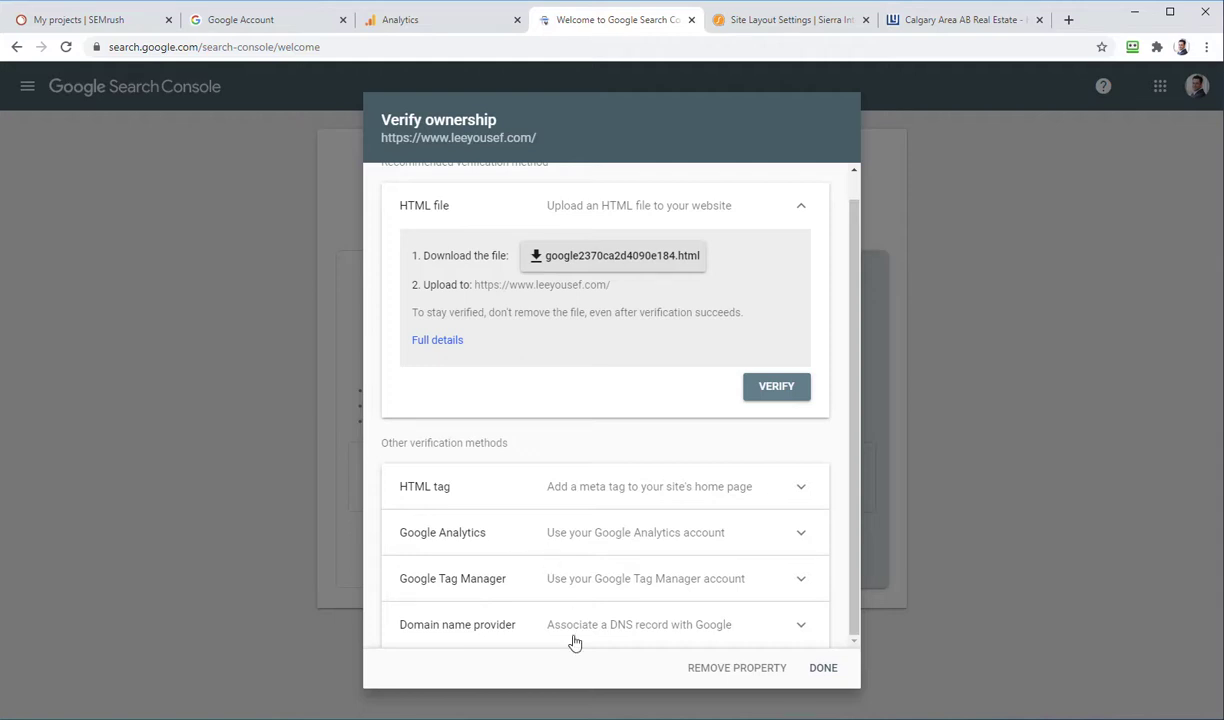
{"action": "left_click", "coordinate": [673, 497]}
{"action": "left_click", "coordinate": [780, 580]}
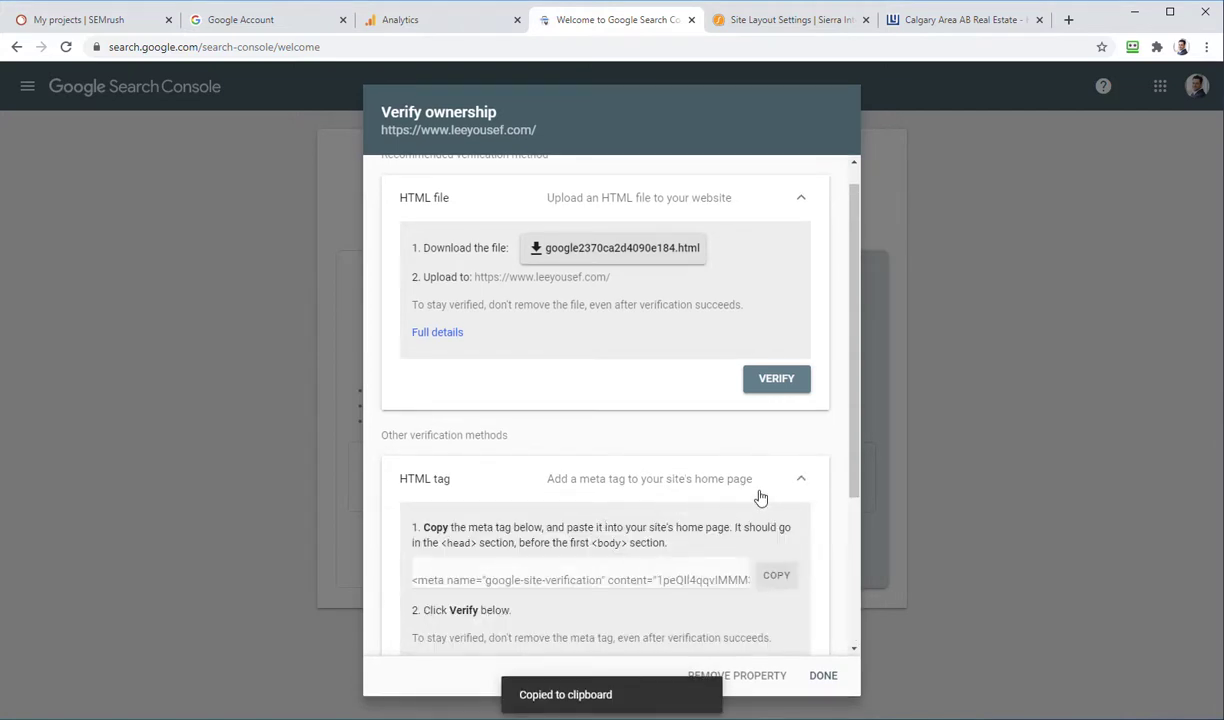
Step: Paste the google-site-verification meta tag into Sierra Interactive's head tracking code and save
{"action": "left_click", "coordinate": [781, 22]}
{"action": "left_click", "coordinate": [552, 275]}
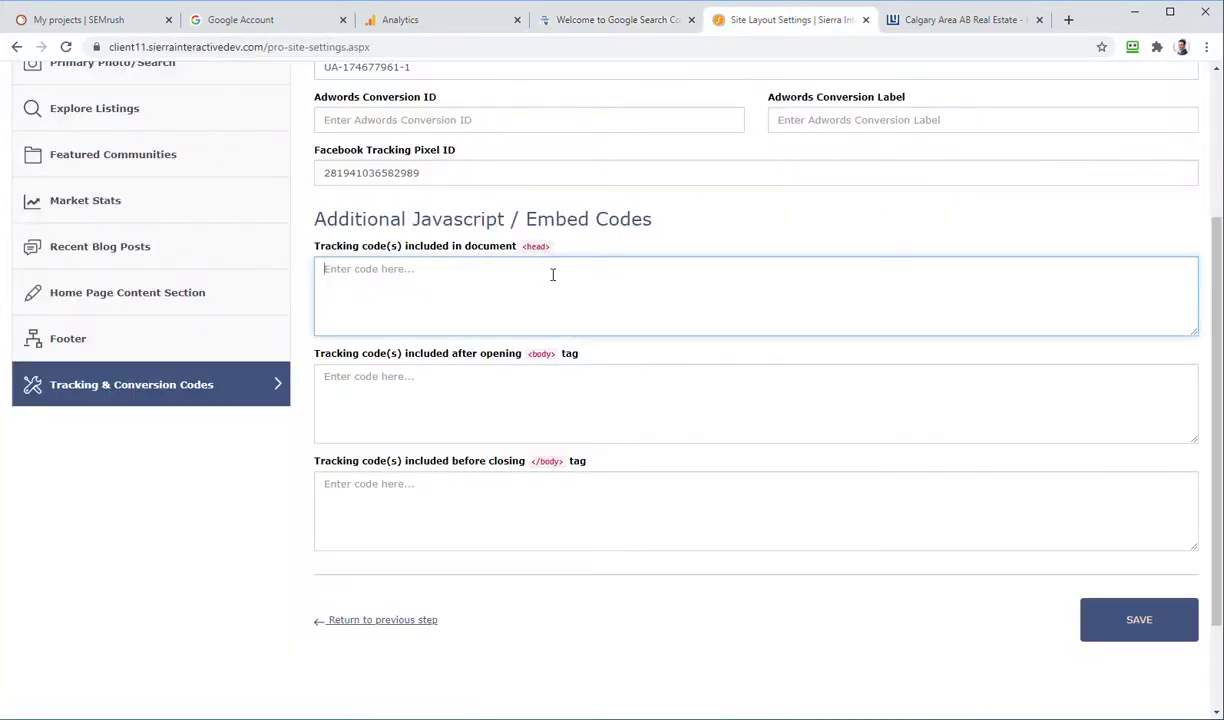
{"action": "key", "text": "ctrl+v"}
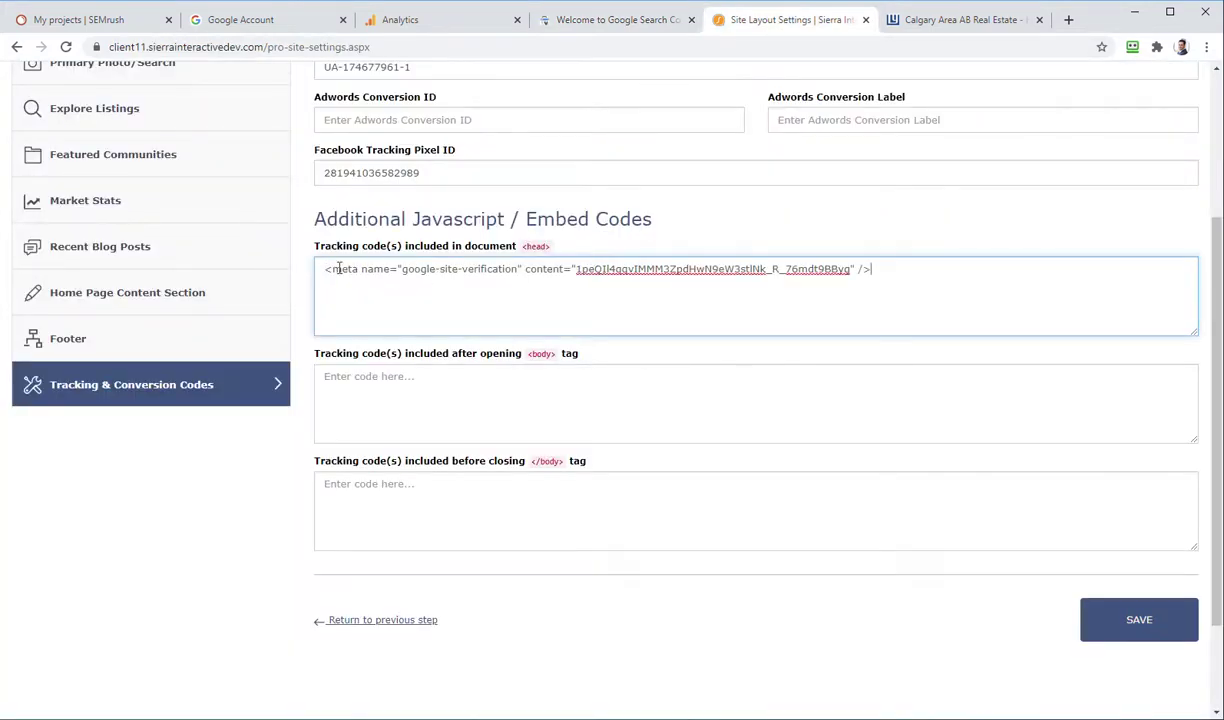
{"action": "left_click", "coordinate": [1112, 625]}
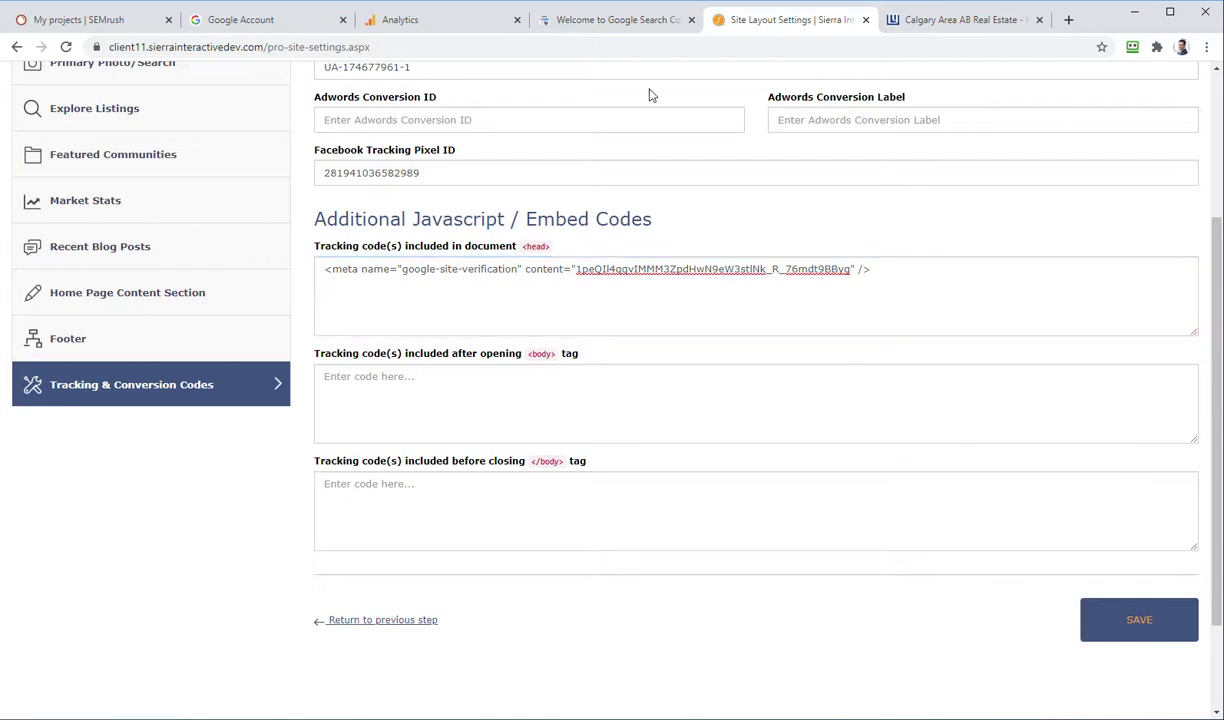
{"action": "left_click", "coordinate": [588, 22]}
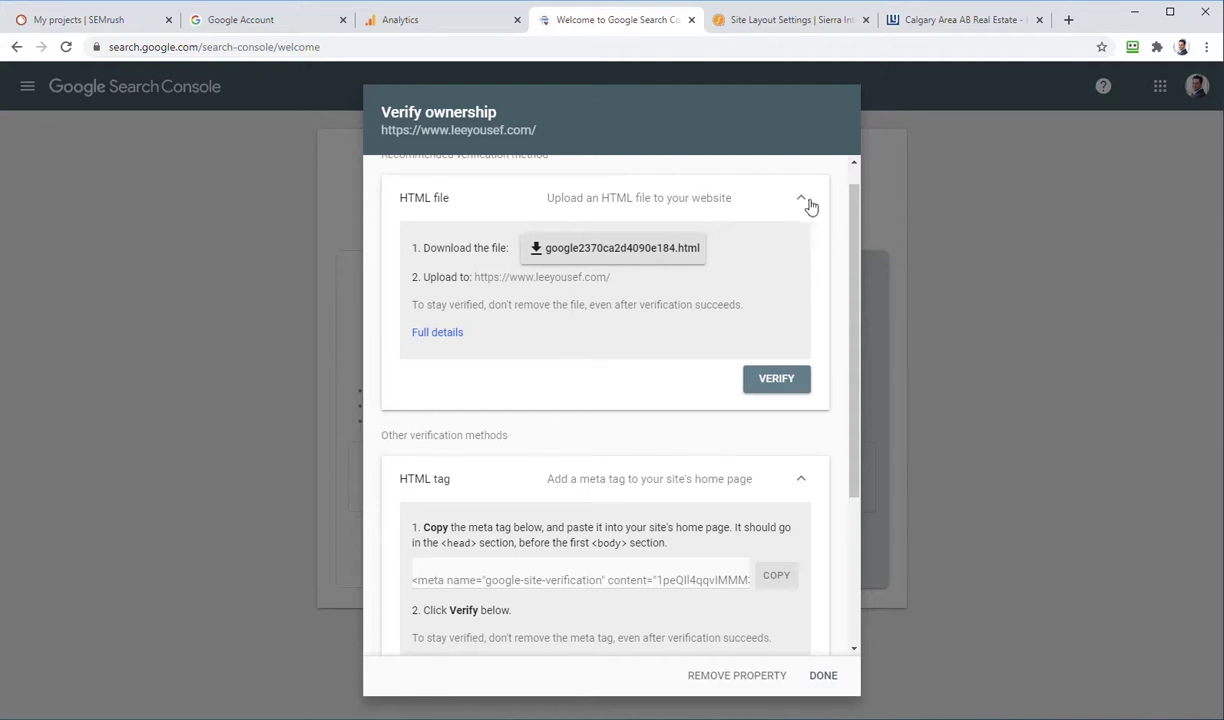
{"action": "left_click", "coordinate": [772, 193]}
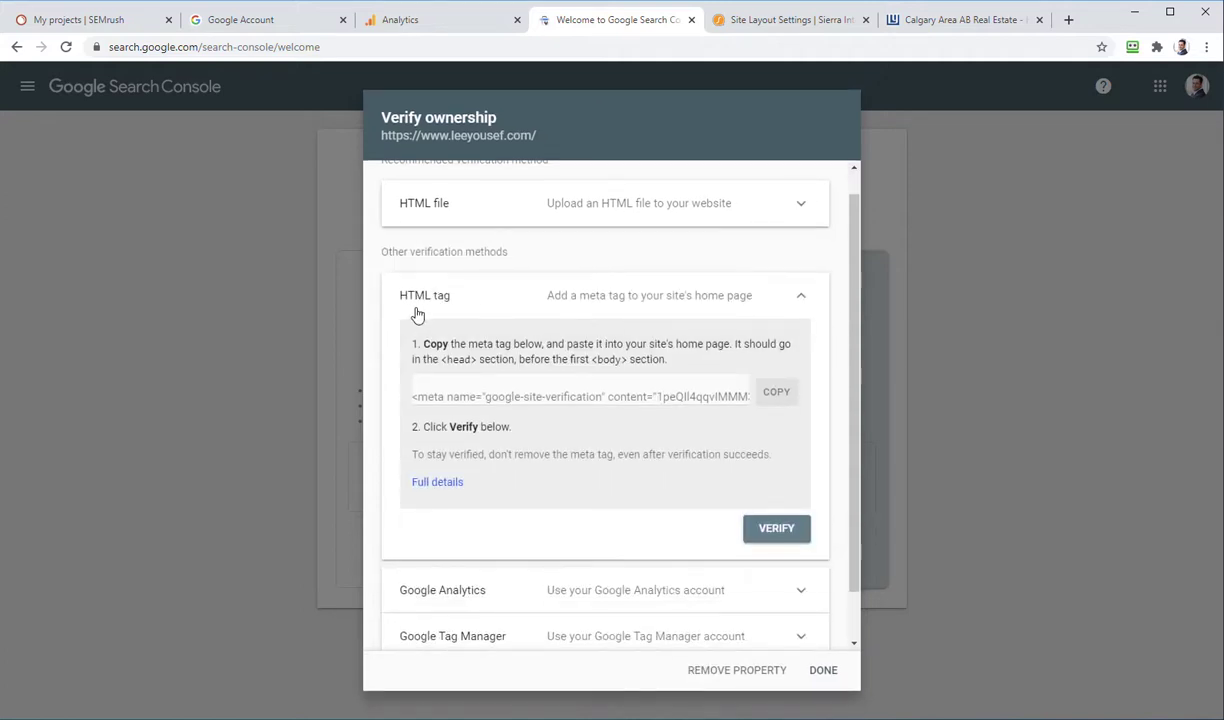
{"action": "left_click", "coordinate": [777, 532]}
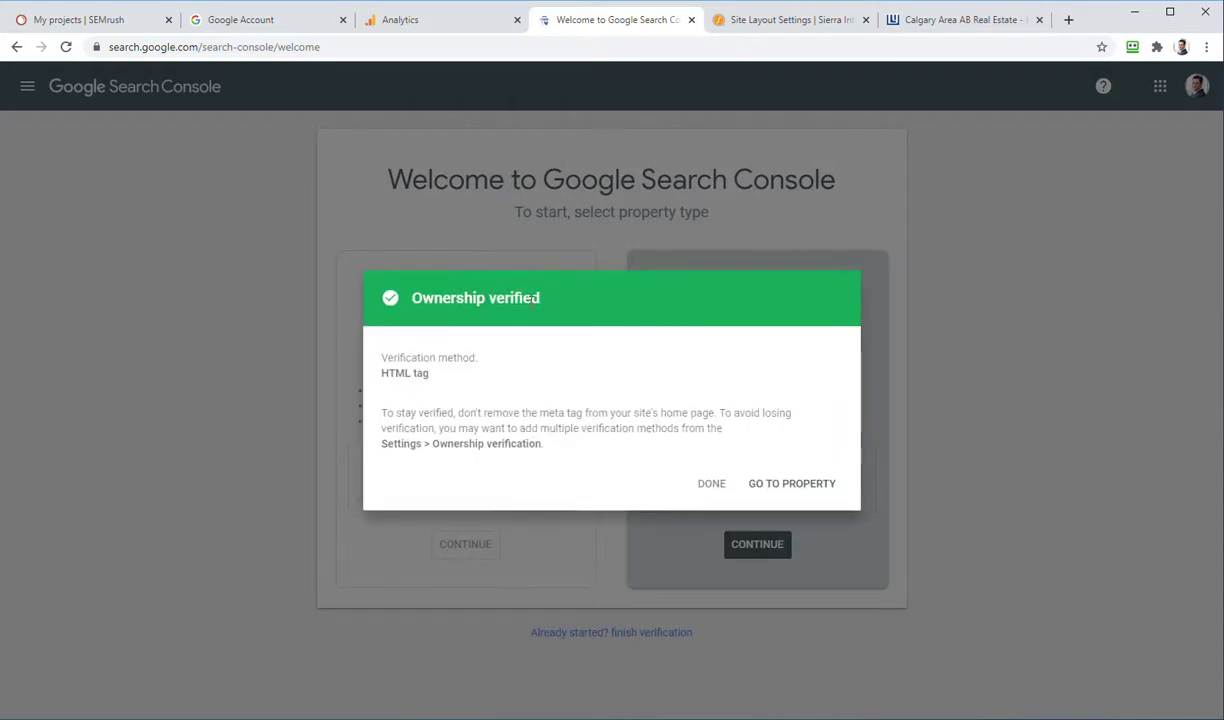
{"action": "left_click", "coordinate": [812, 486]}
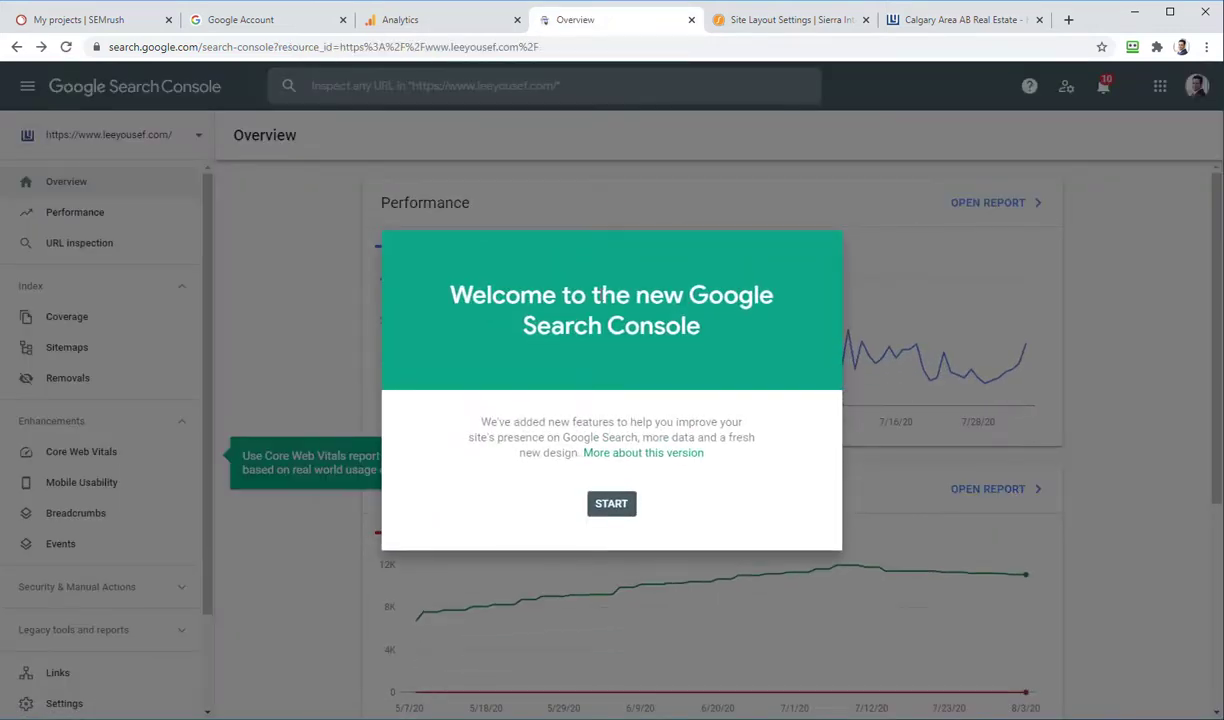
Step: Dismiss the welcome message, Overview tip and Core Web Vitals tip, then review the Overview charts
{"action": "left_click", "coordinate": [615, 506]}
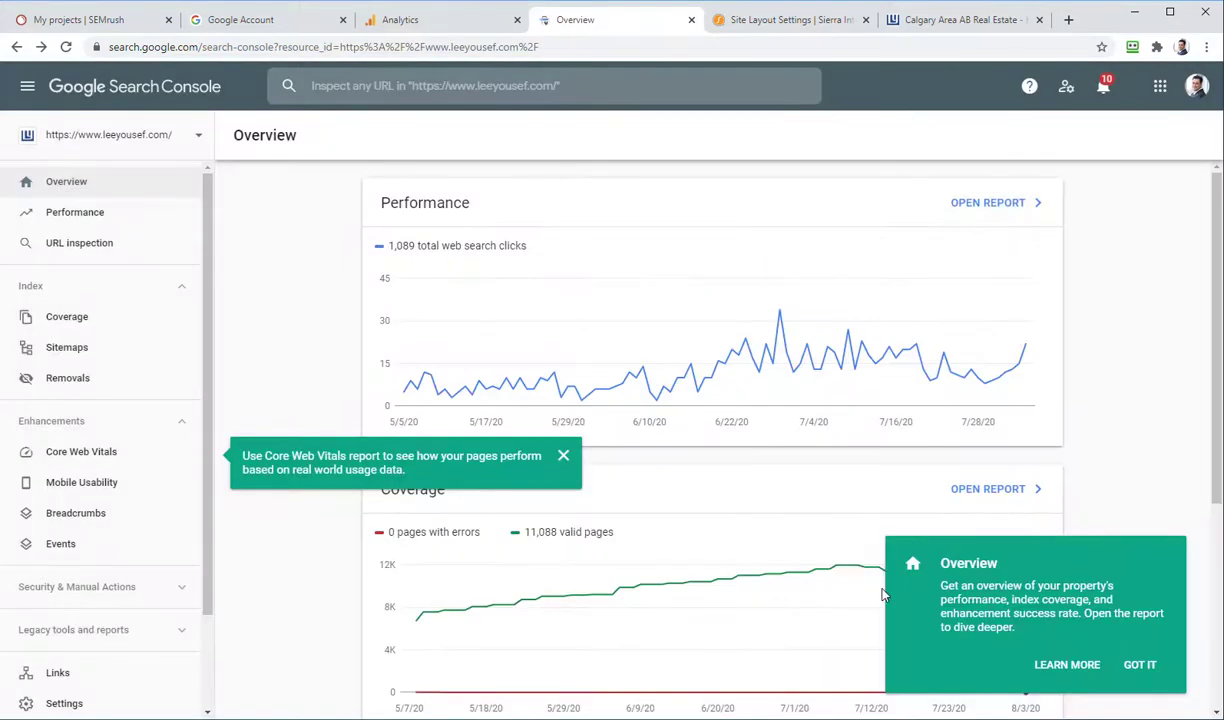
{"action": "left_click", "coordinate": [1131, 667]}
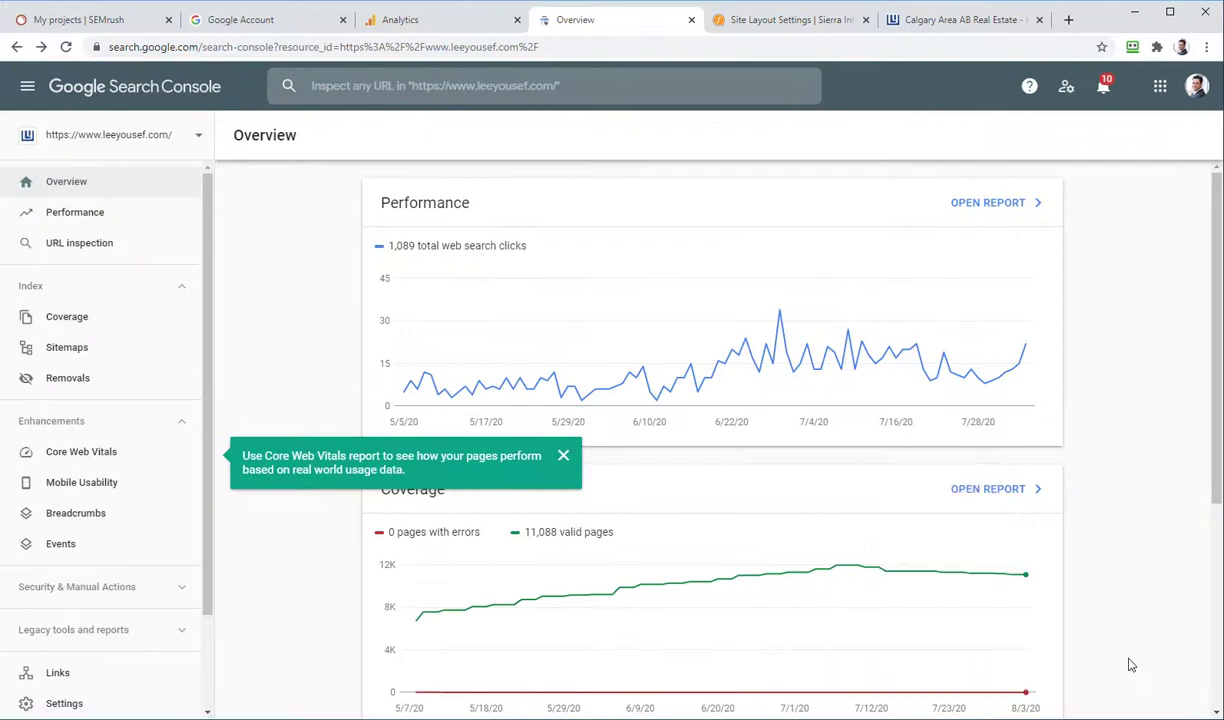
{"action": "left_click", "coordinate": [563, 456]}
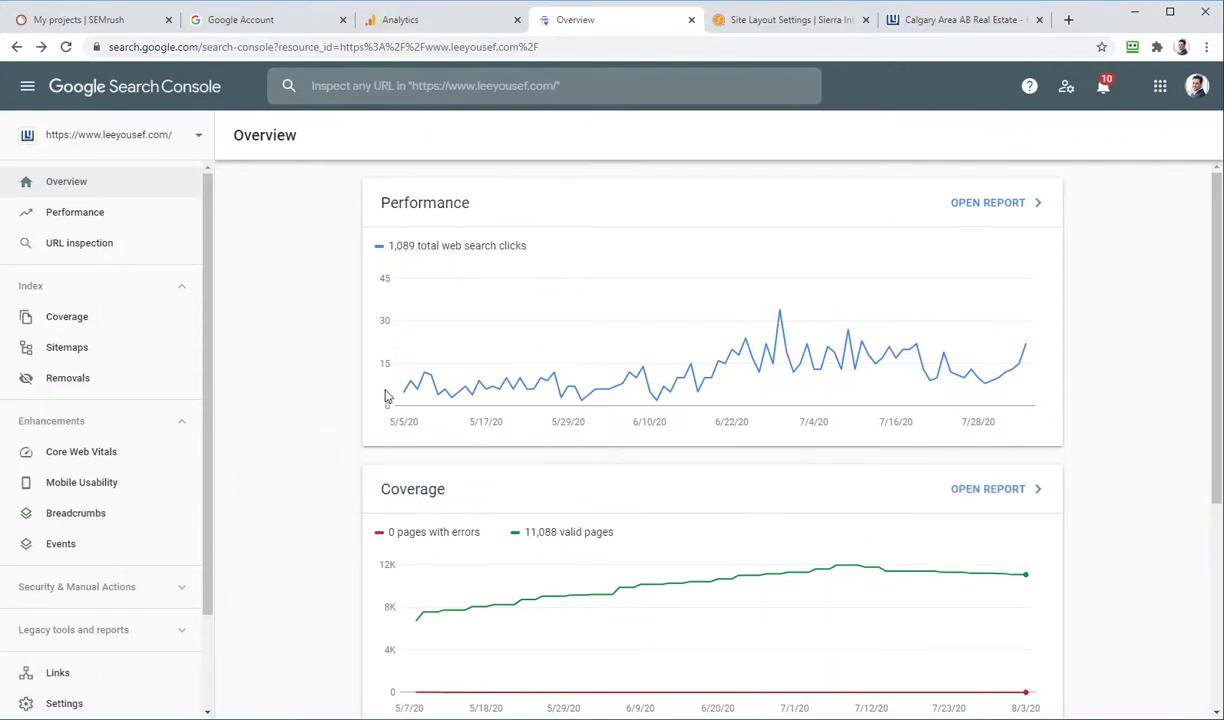
{"action": "scroll", "coordinate": [350, 429], "scroll_direction": "down", "scroll_amount": 4}
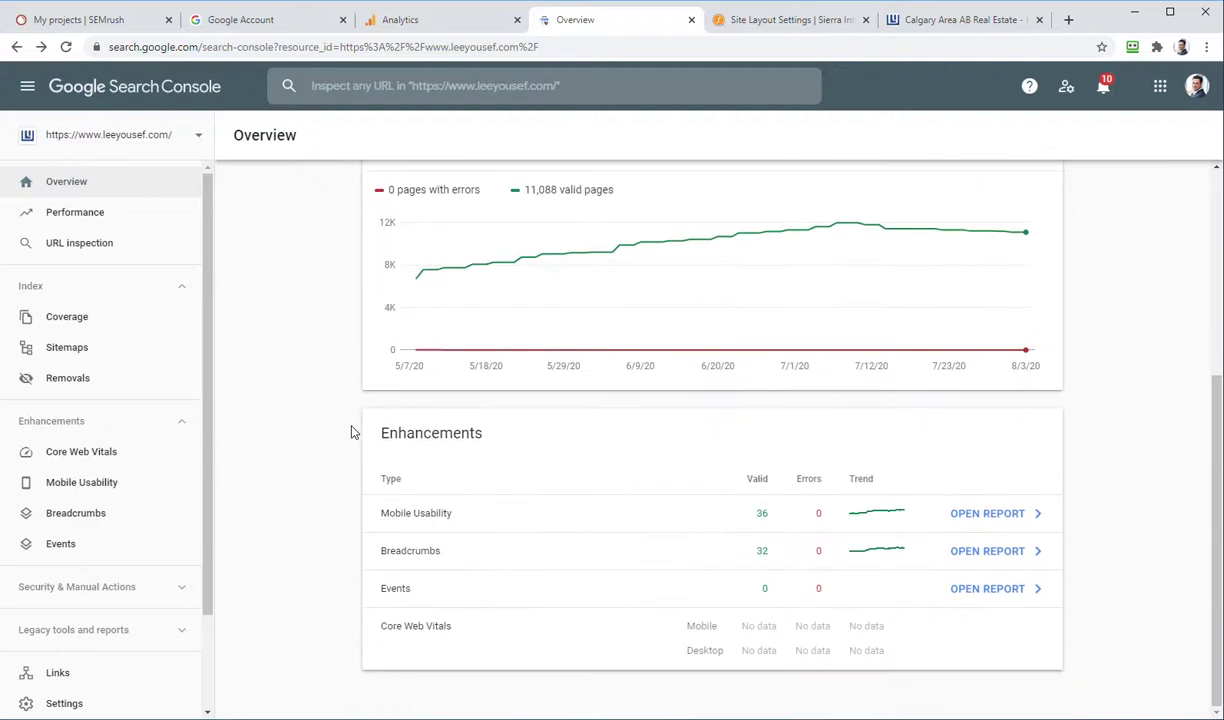
{"action": "scroll", "coordinate": [350, 432], "scroll_direction": "up", "scroll_amount": 2}
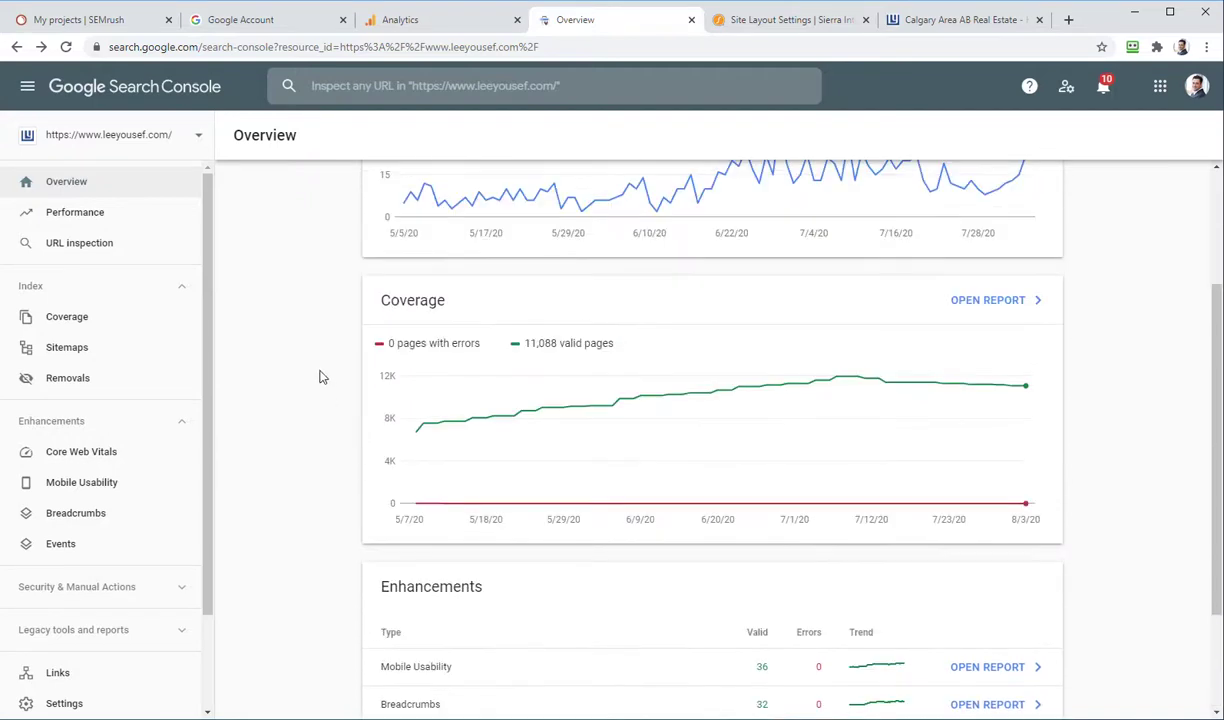
Step: Open the Sitemaps report showing /sitemap.xml with Success and 1,182 URLs, and load the site's /sitemap.xml
{"action": "left_click", "coordinate": [67, 347]}
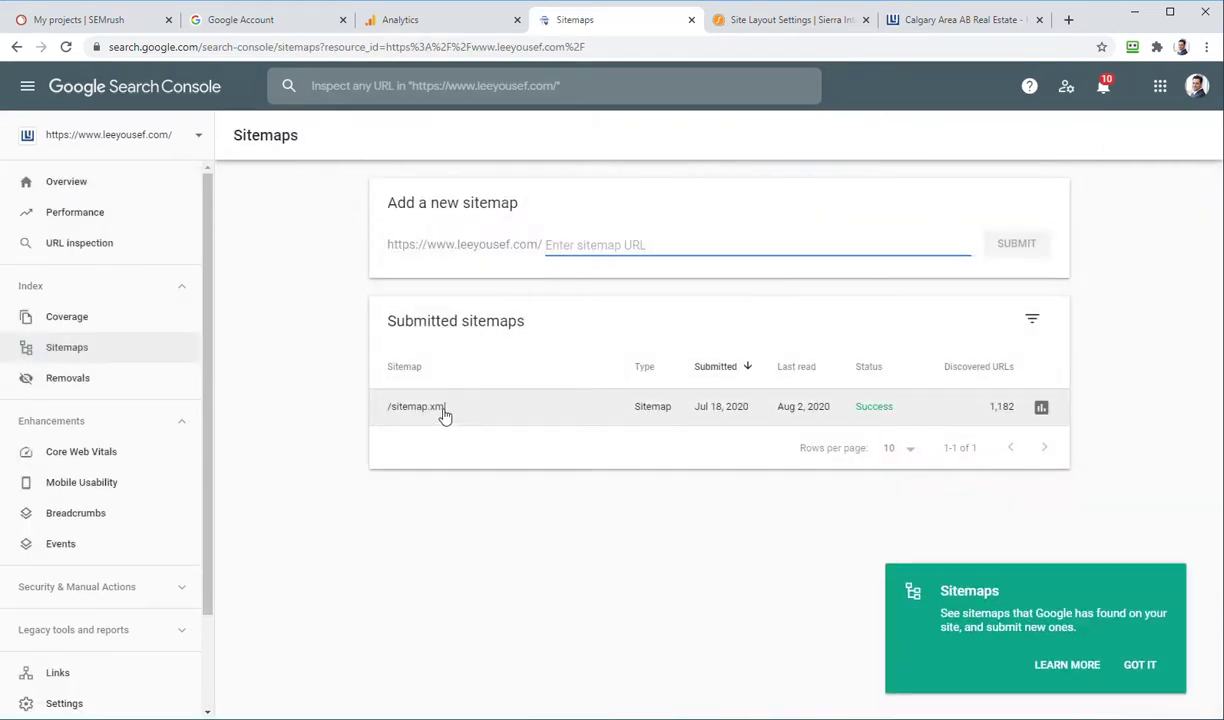
{"action": "left_click", "coordinate": [908, 30]}
{"action": "left_click", "coordinate": [376, 39]}
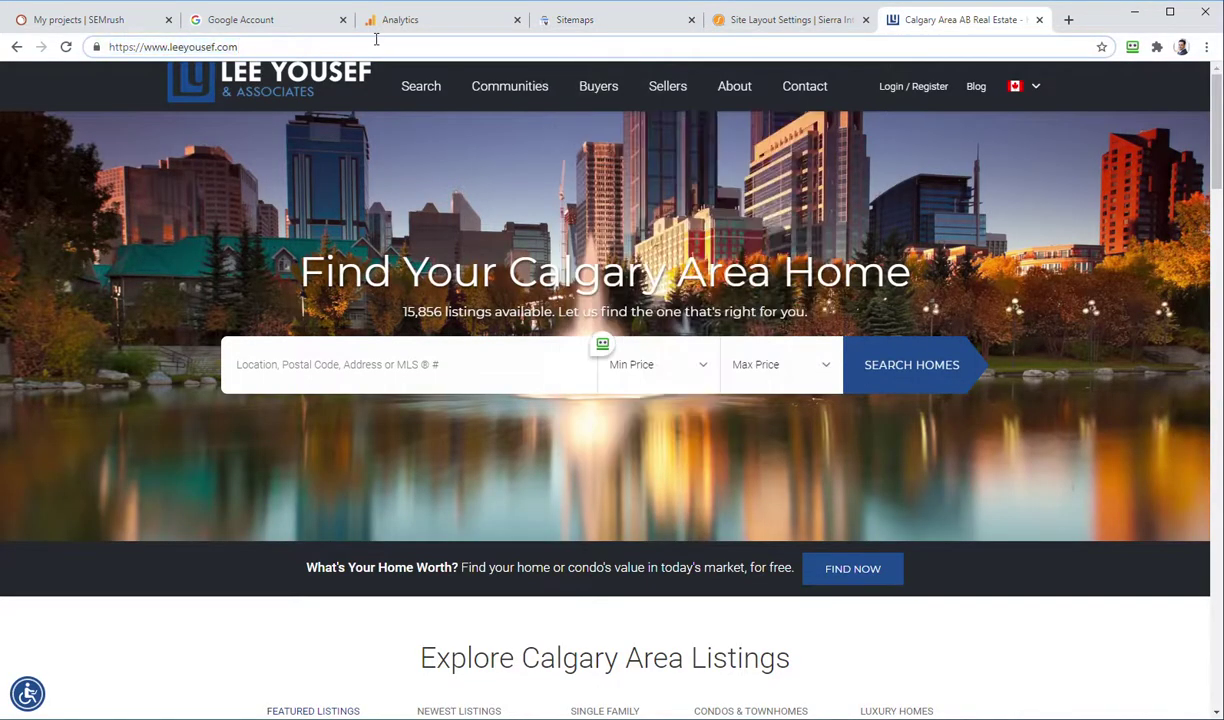
{"action": "type", "text": "/sitemap.xml"}
{"action": "key", "text": "Return"}
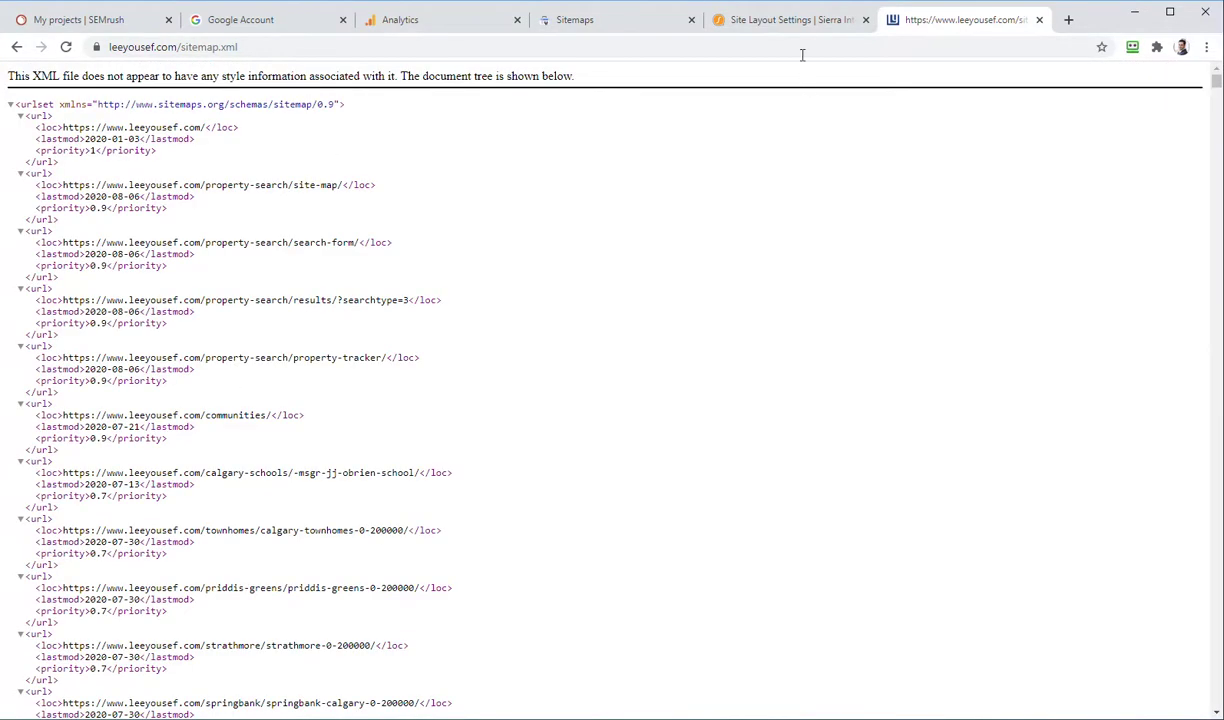
{"action": "left_click", "coordinate": [768, 26]}
{"action": "left_click", "coordinate": [557, 22]}
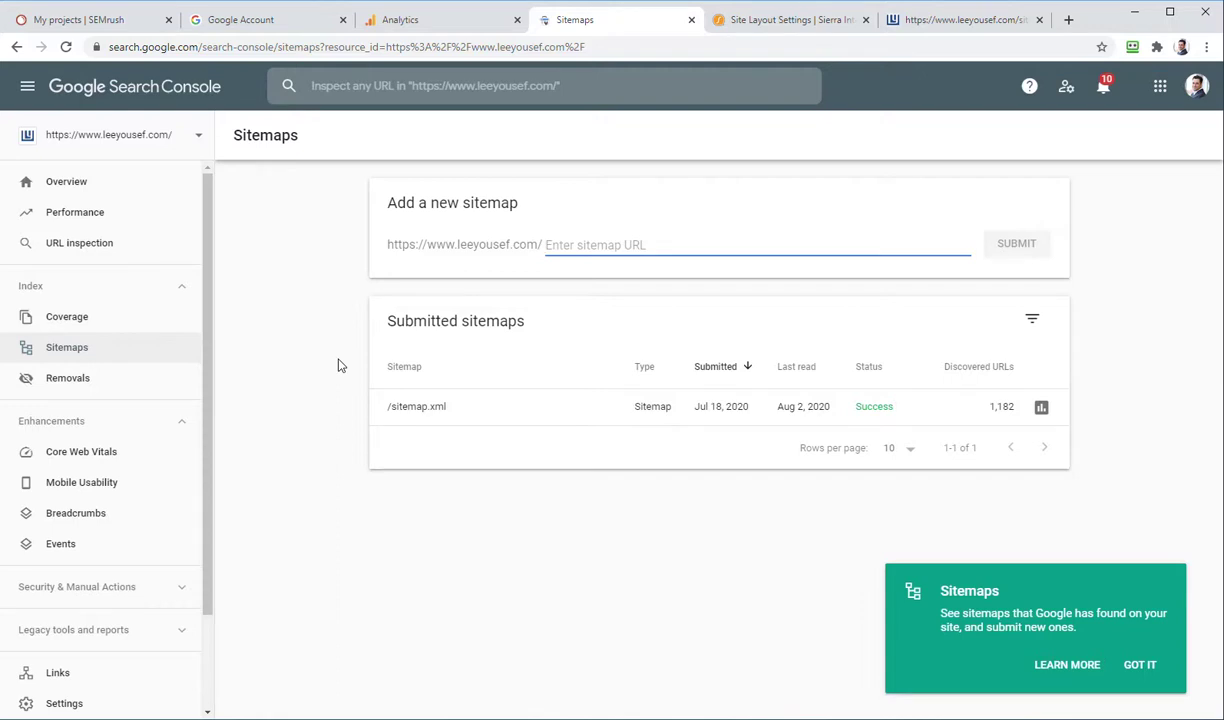
{"action": "left_click_drag", "start_coordinate": [207, 273], "coordinate": [200, 377]}
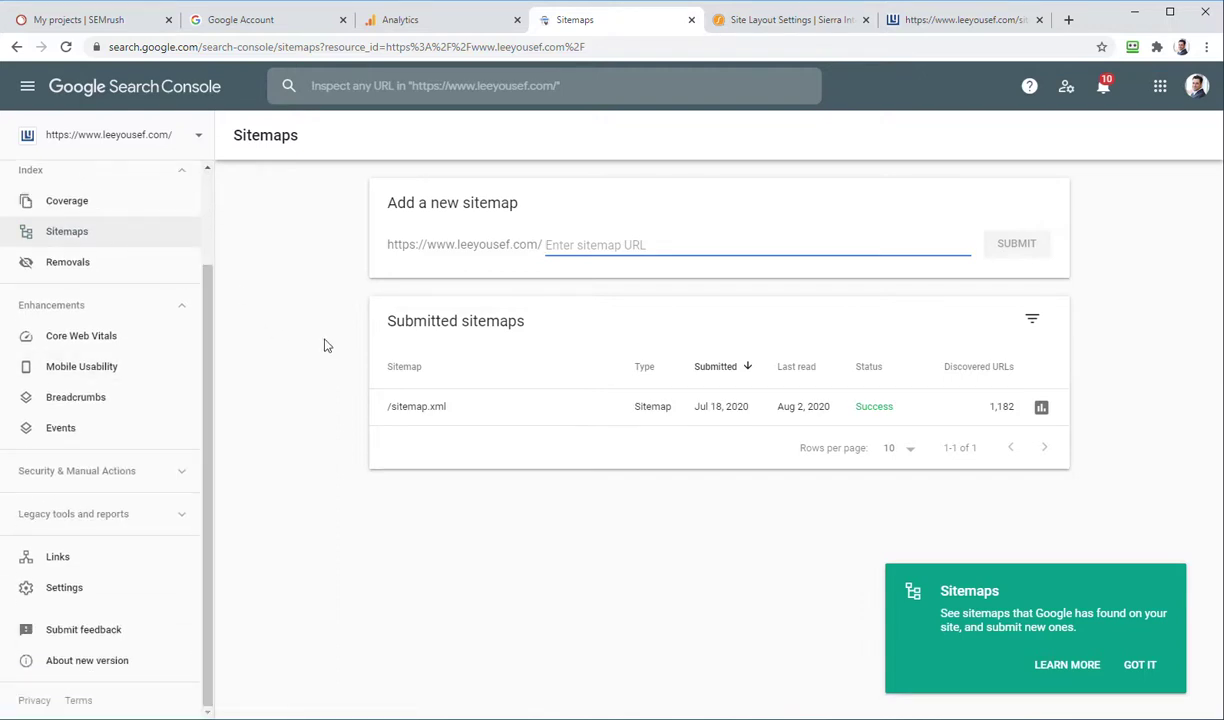
Step: Add the SEO consultant's email as a Full-permission user under Settings › Users and permissions
{"action": "left_click", "coordinate": [54, 590]}
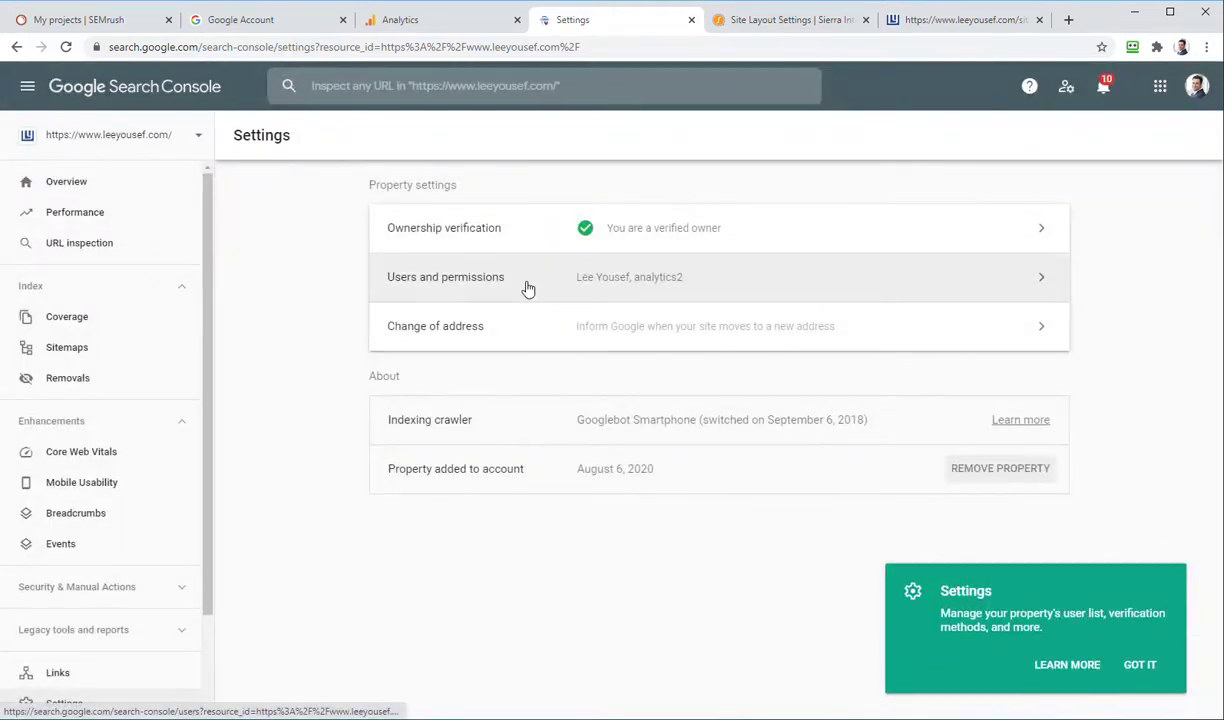
{"action": "left_click", "coordinate": [526, 284]}
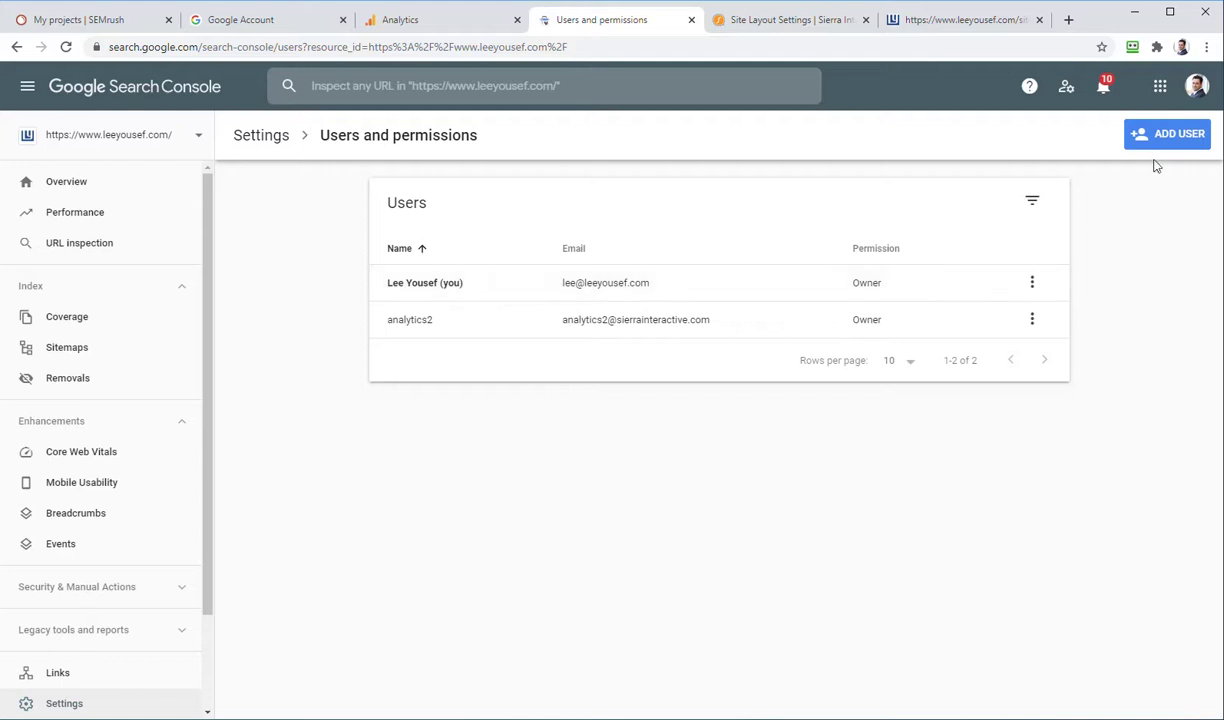
{"action": "left_click", "coordinate": [1180, 140]}
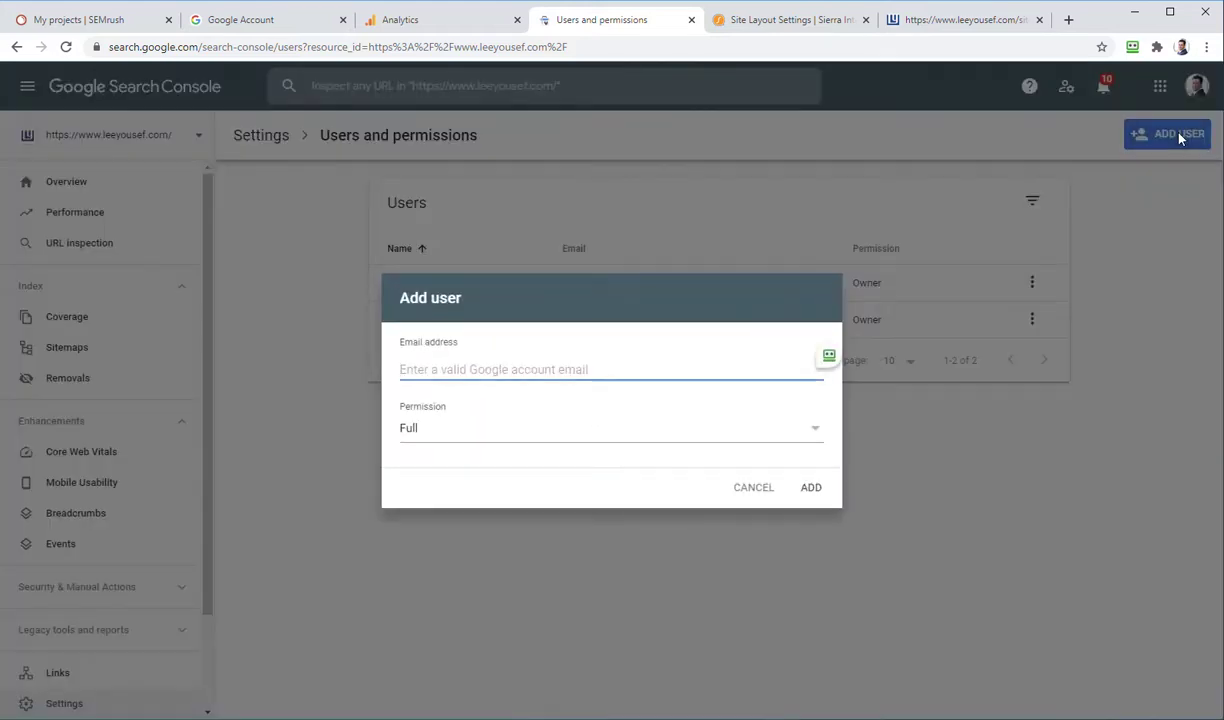
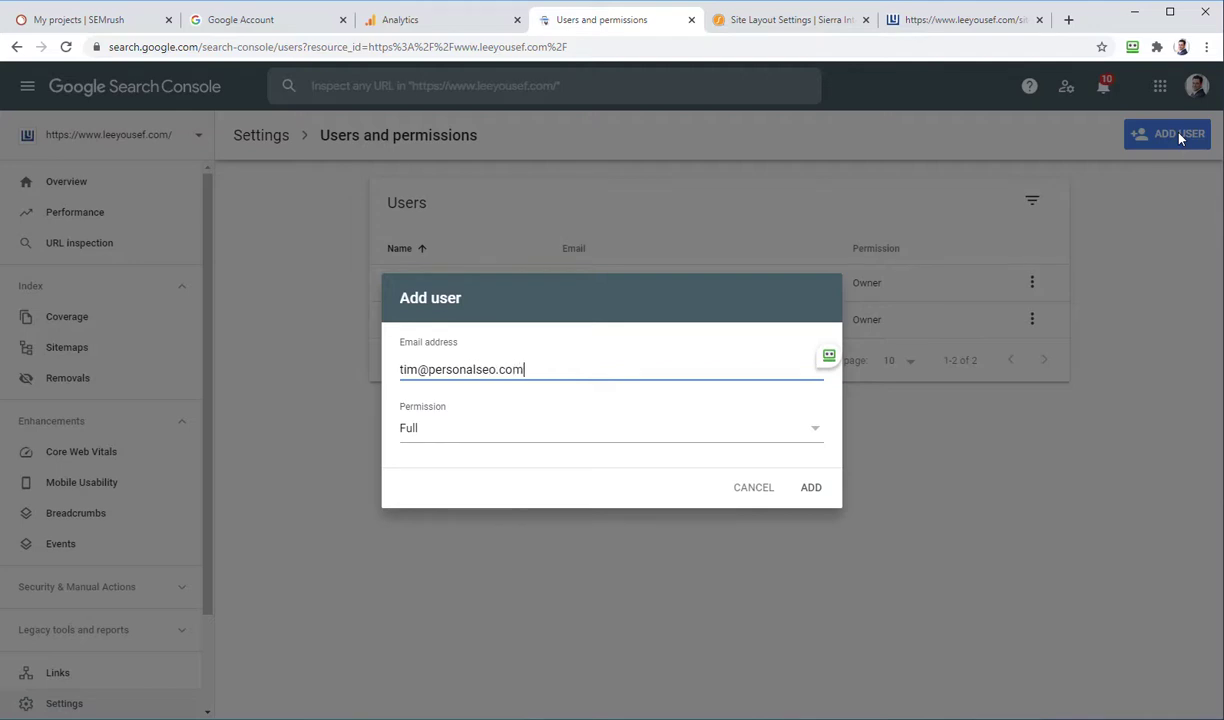
{"action": "left_click", "coordinate": [808, 490]}
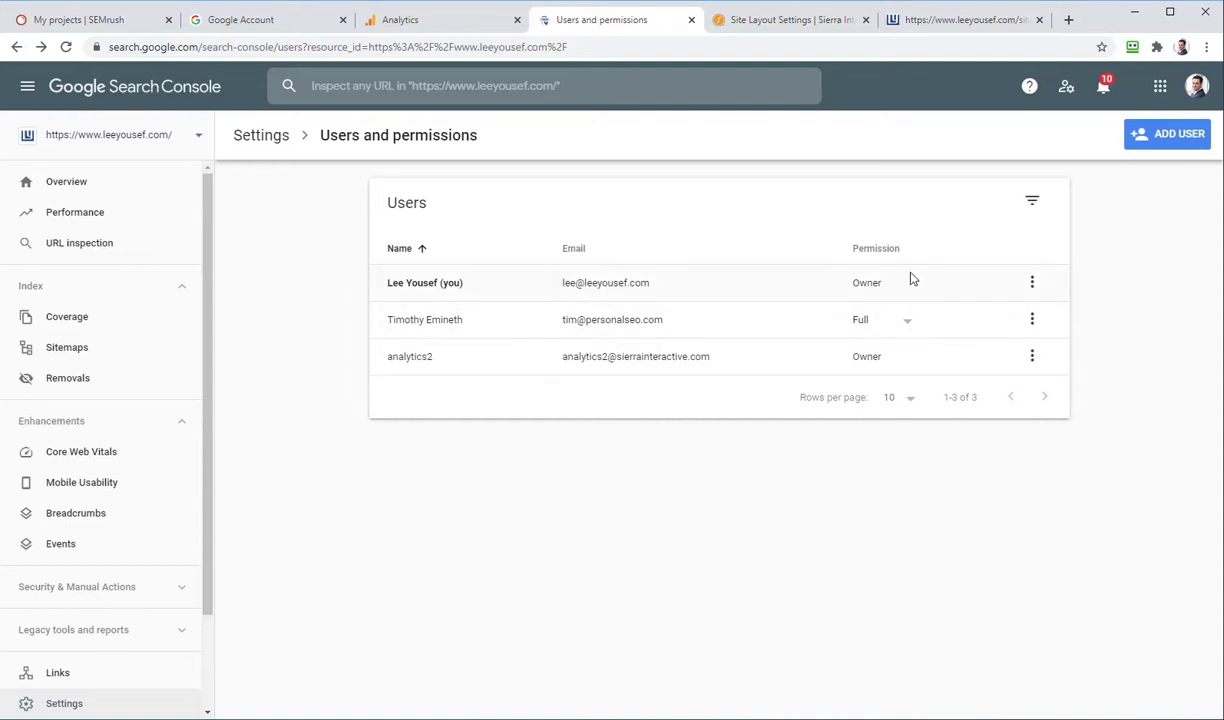
{"action": "left_click", "coordinate": [97, 22]}
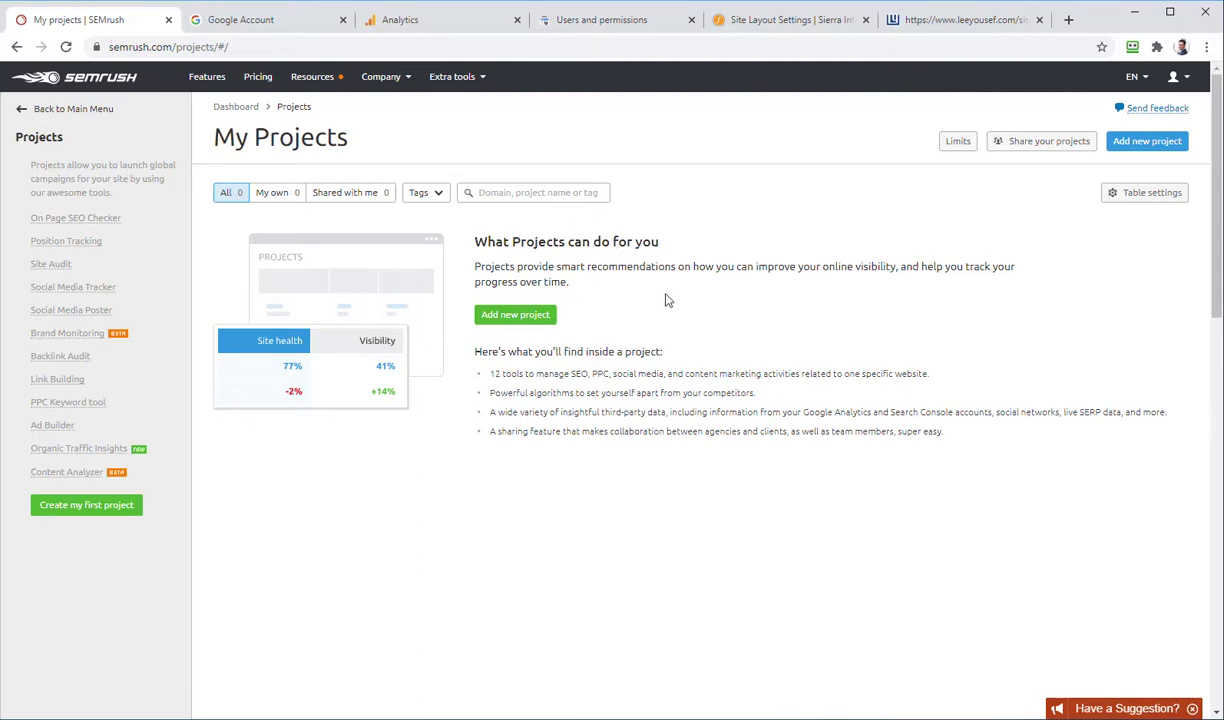
{"action": "left_click", "coordinate": [516, 318]}
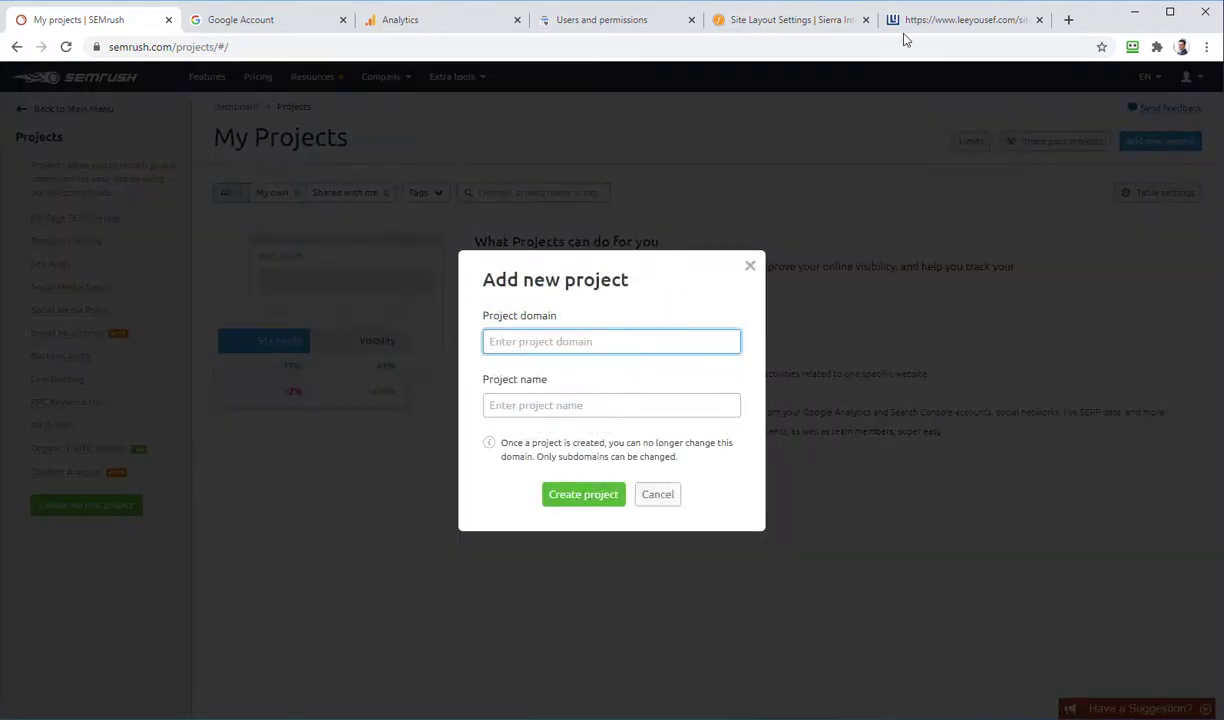
{"action": "left_click", "coordinate": [914, 24]}
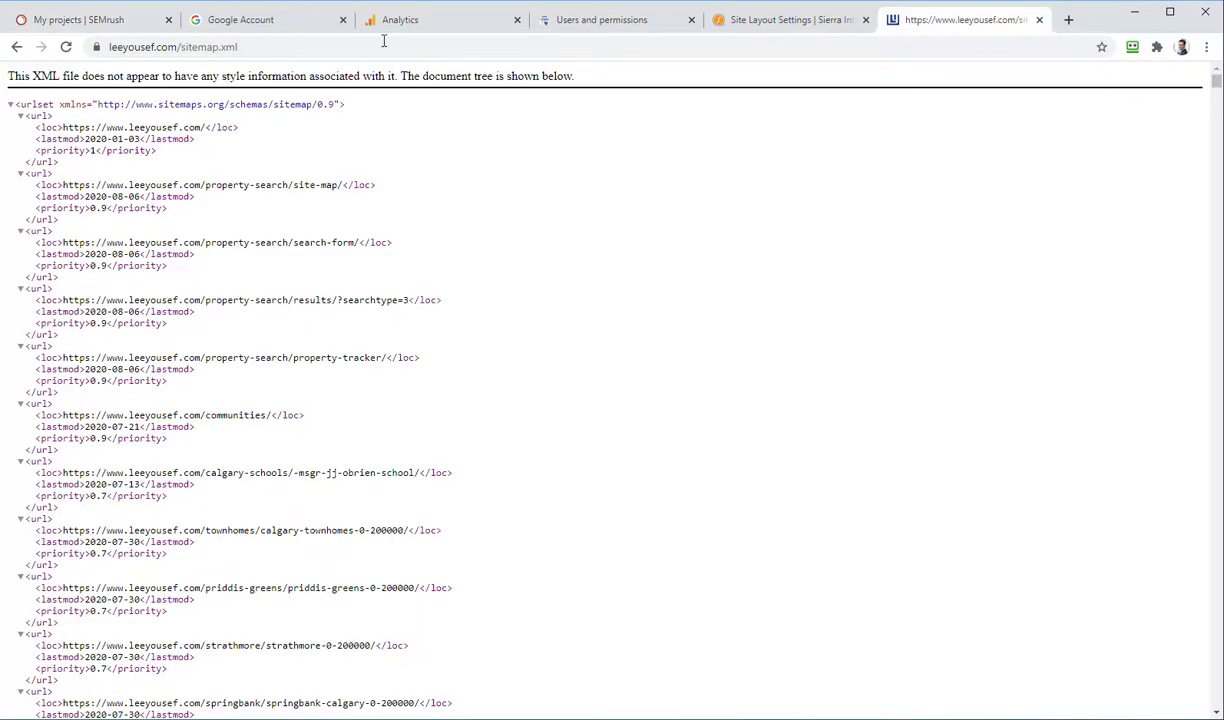
{"action": "left_click_drag", "start_coordinate": [180, 47], "coordinate": [45, 50]}
{"action": "key", "text": "ctrl+c"}
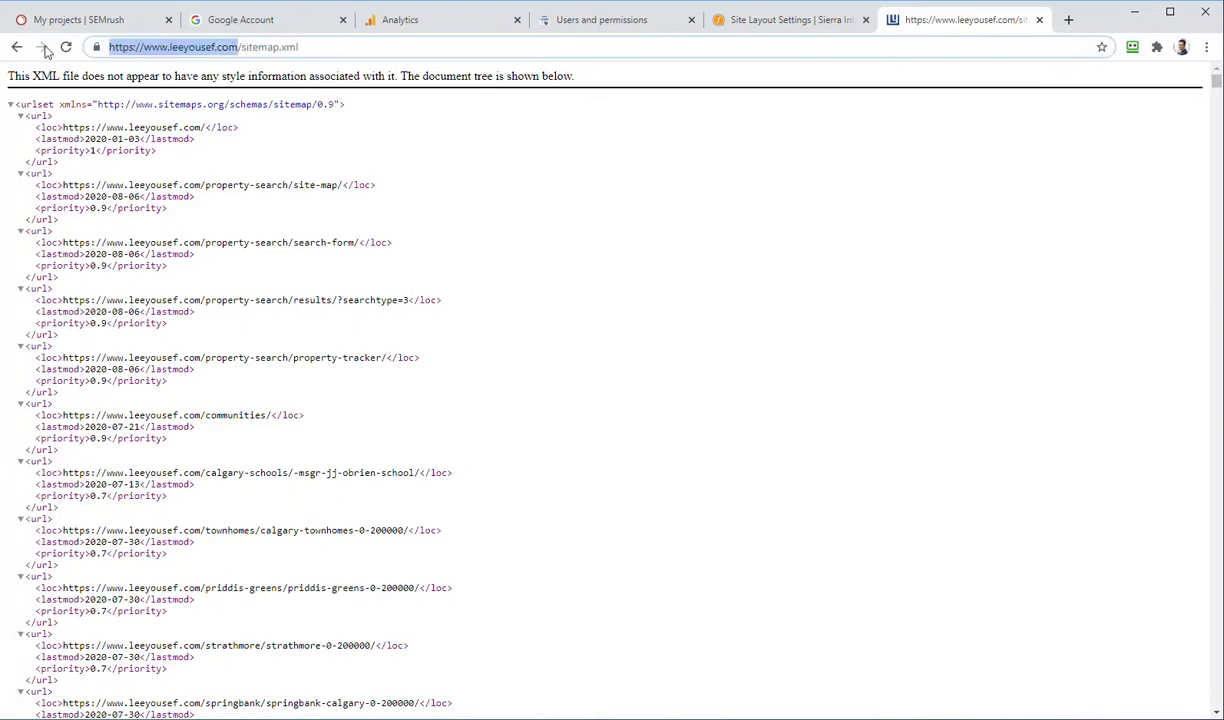
{"action": "left_click", "coordinate": [57, 22]}
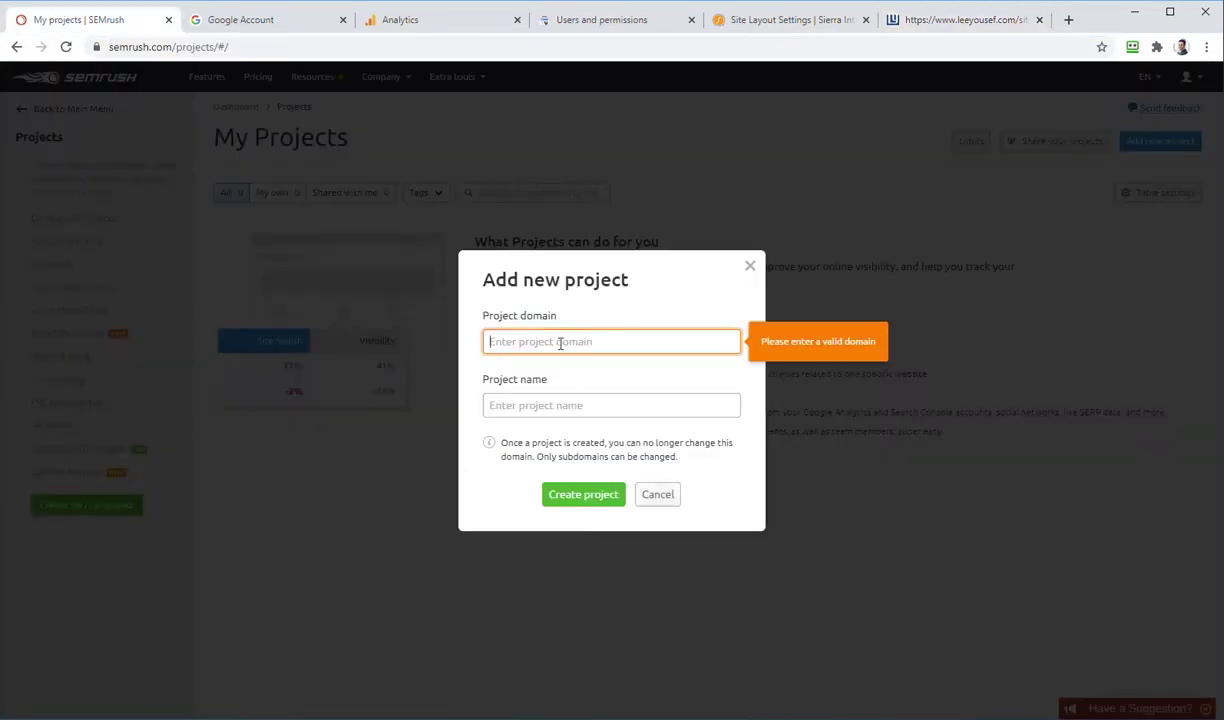
{"action": "key", "text": "ctrl+v"}
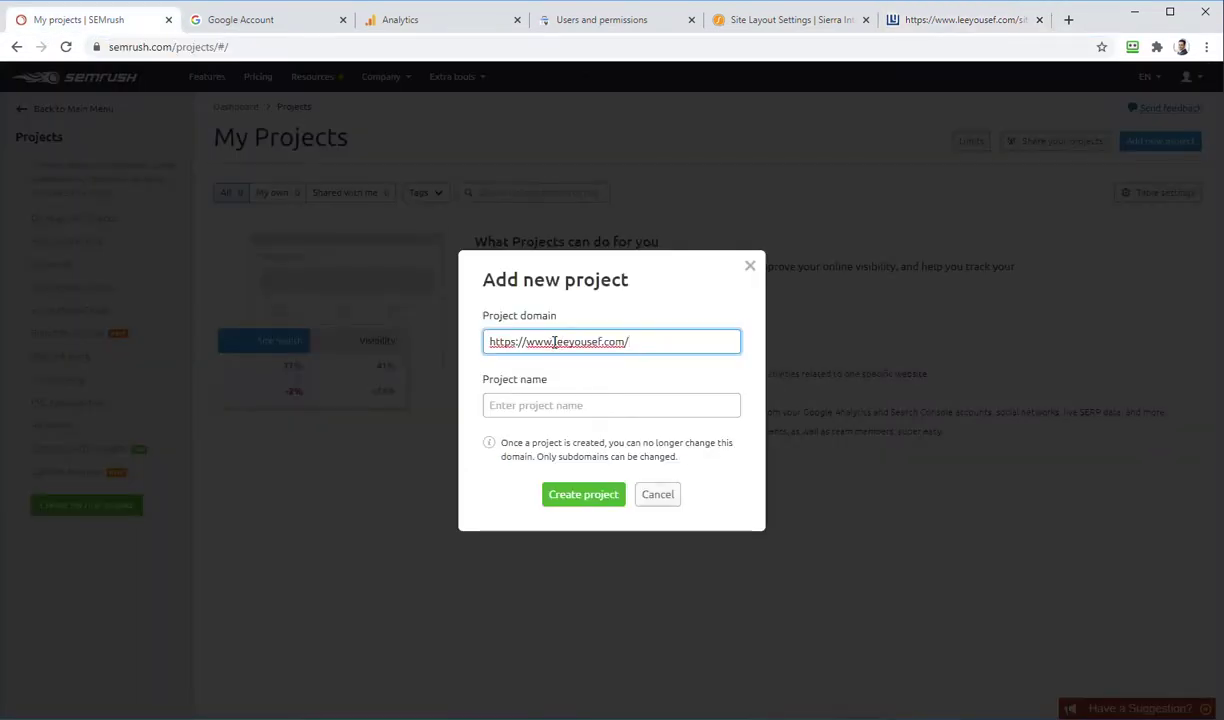
Step: Name the project after the site owner, with a capitalised first letter, and create it
{"action": "left_click", "coordinate": [540, 405]}
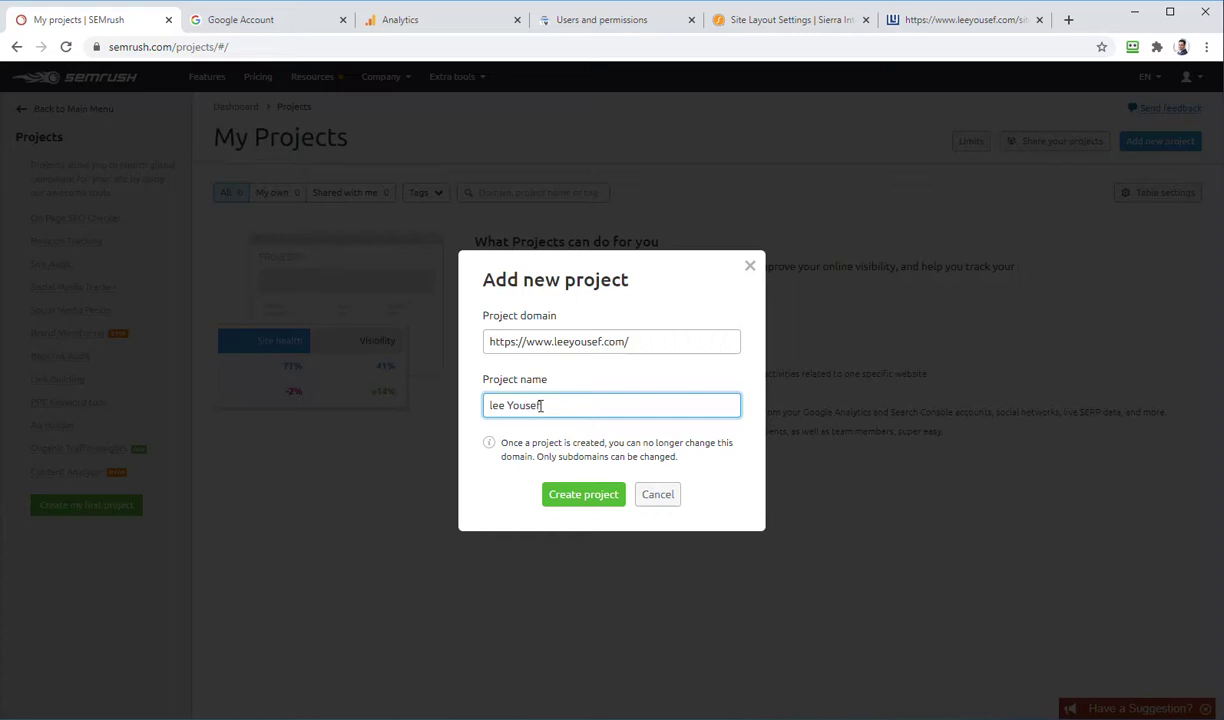
{"action": "key", "text": "Home"}
{"action": "key", "text": "Delete"}
{"action": "type", "text": "L"}
{"action": "left_click", "coordinate": [598, 497]}
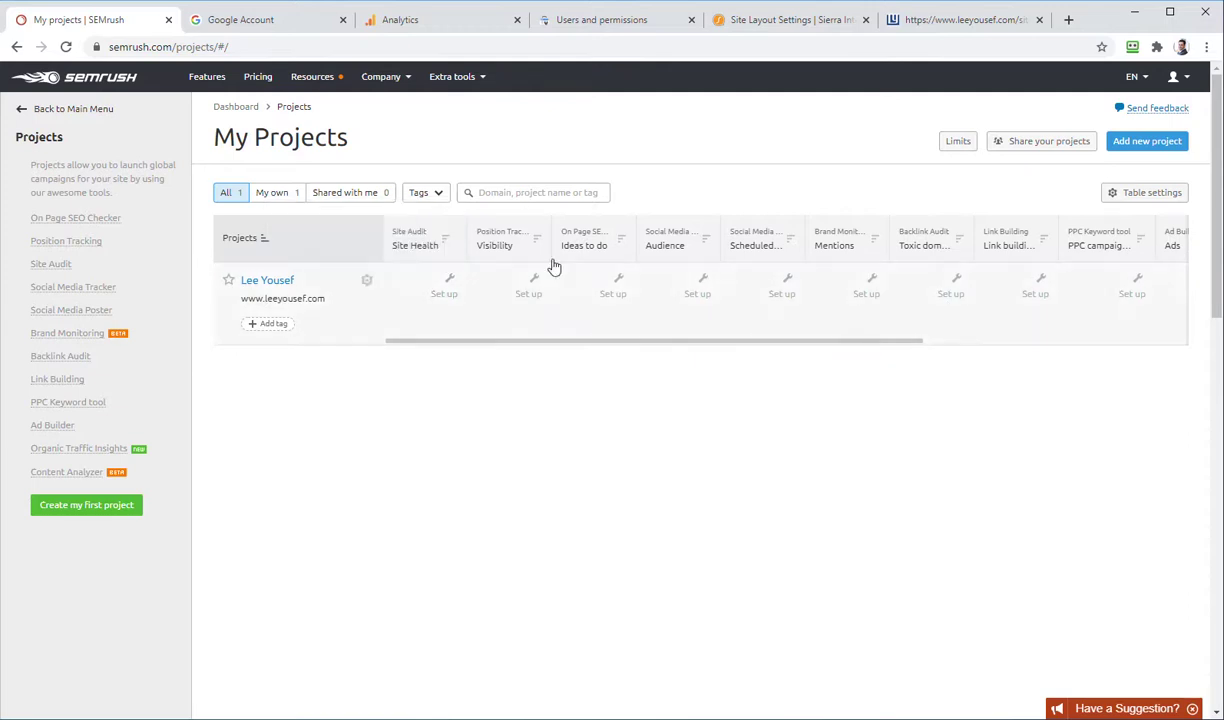
{"action": "left_click_drag", "start_coordinate": [825, 343], "coordinate": [751, 320]}
{"action": "left_click", "coordinate": [268, 281]}
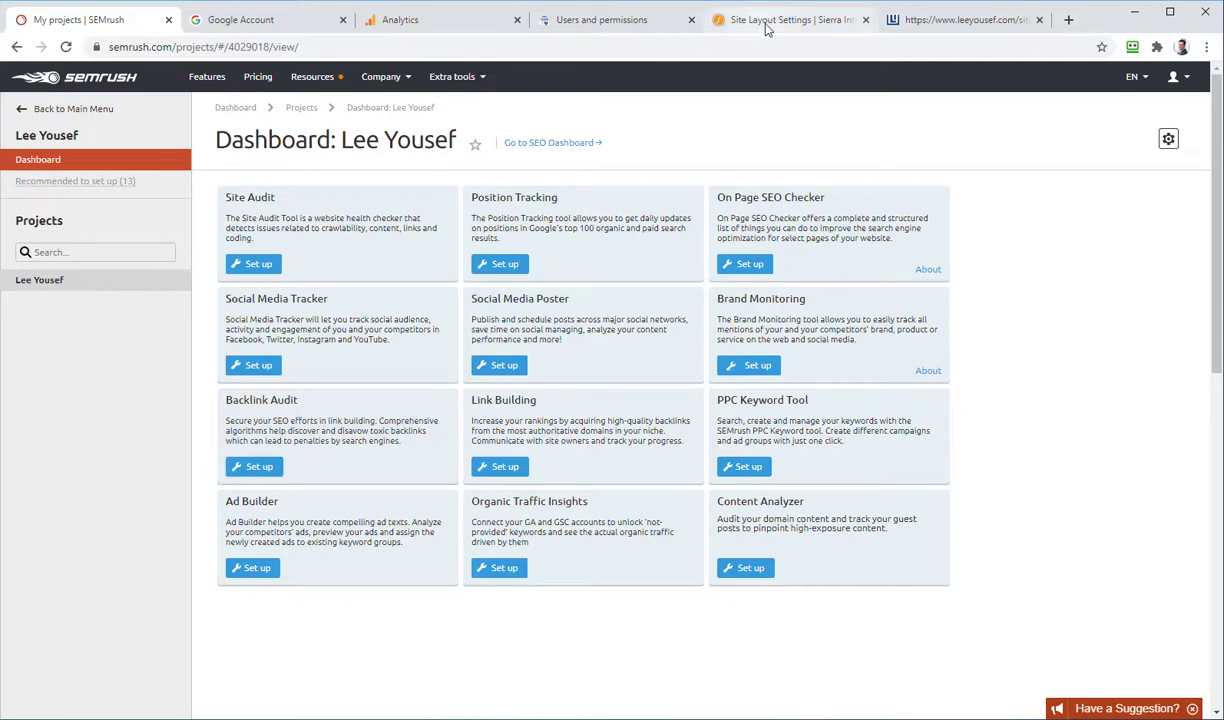
{"action": "left_click", "coordinate": [258, 467]}
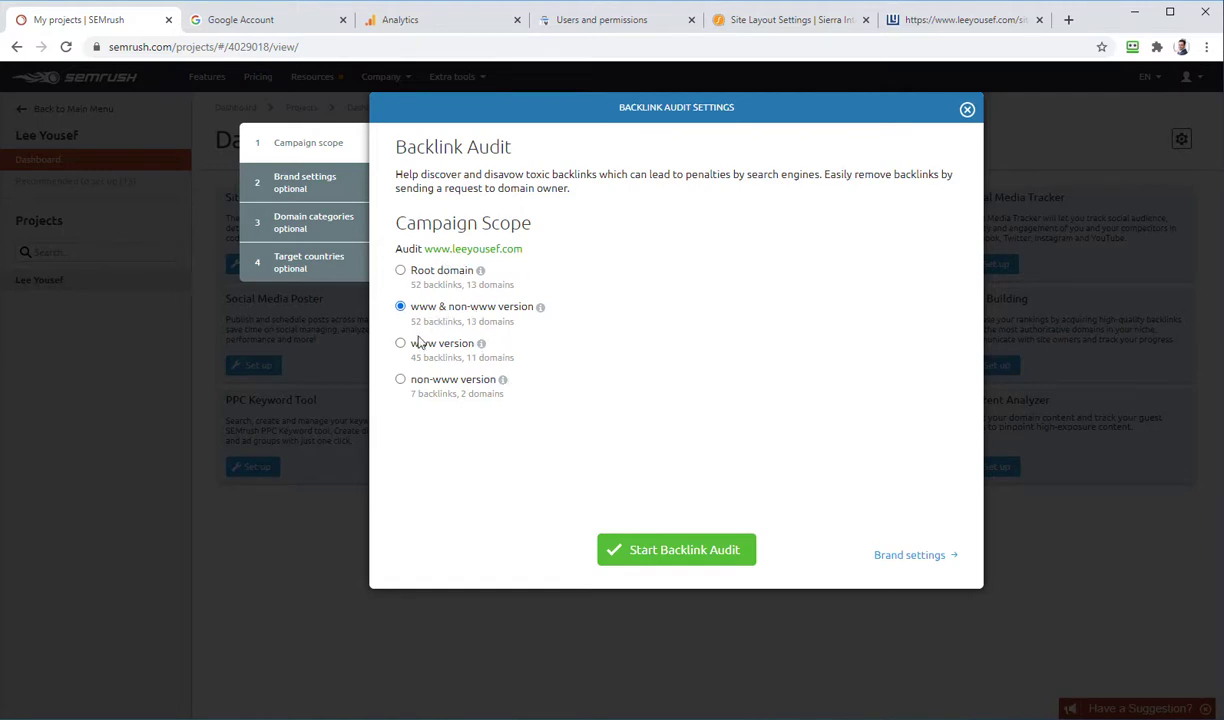
Step: Connect the site owner's Google account to the Backlink Audit's Google Search Console link
{"action": "left_click", "coordinate": [682, 562]}
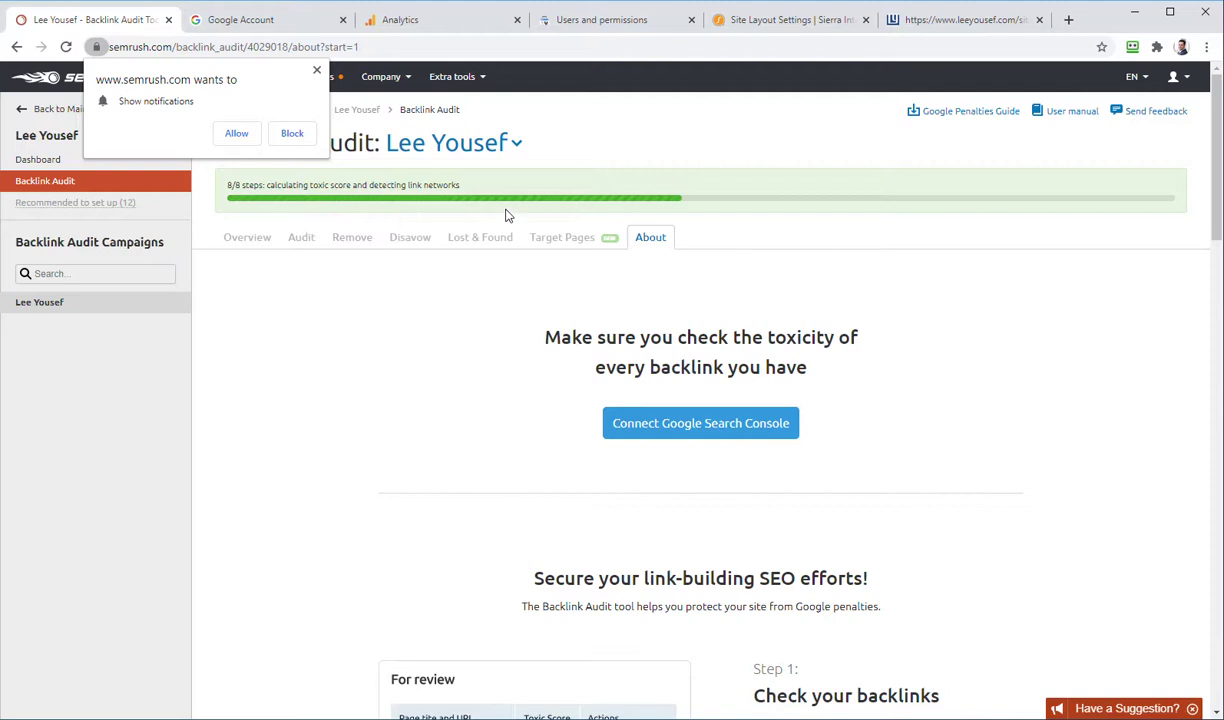
{"action": "left_click", "coordinate": [705, 433]}
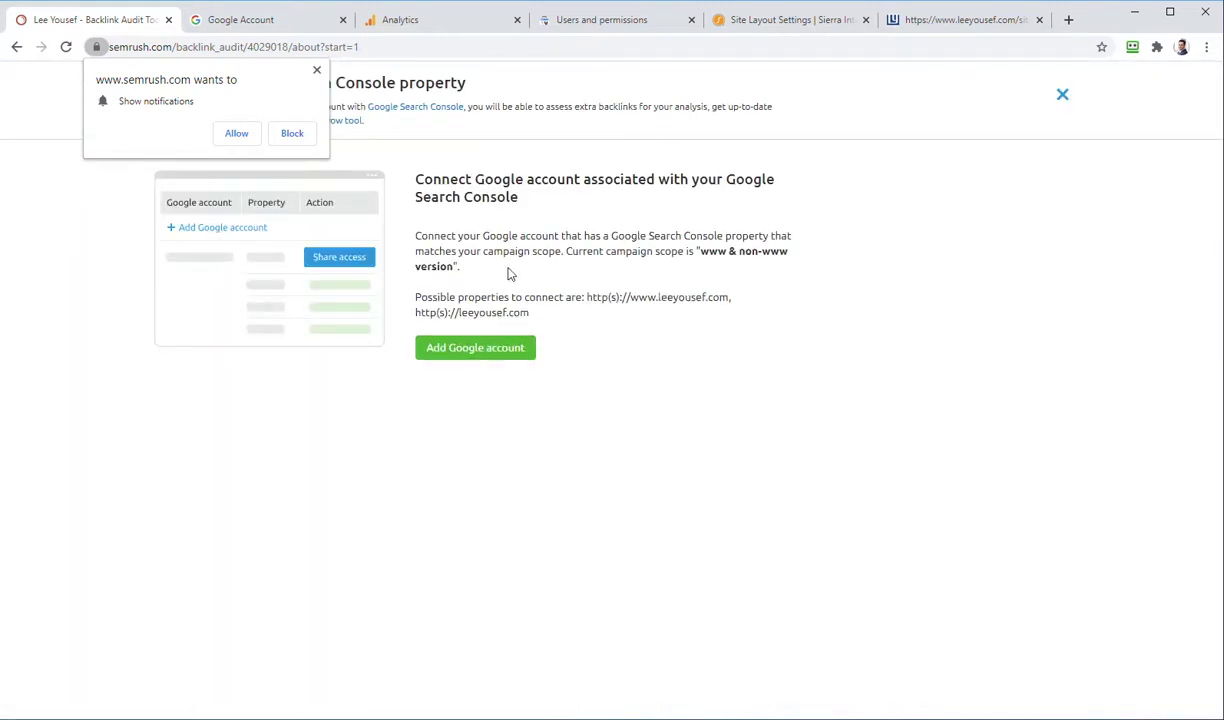
{"action": "left_click", "coordinate": [494, 360]}
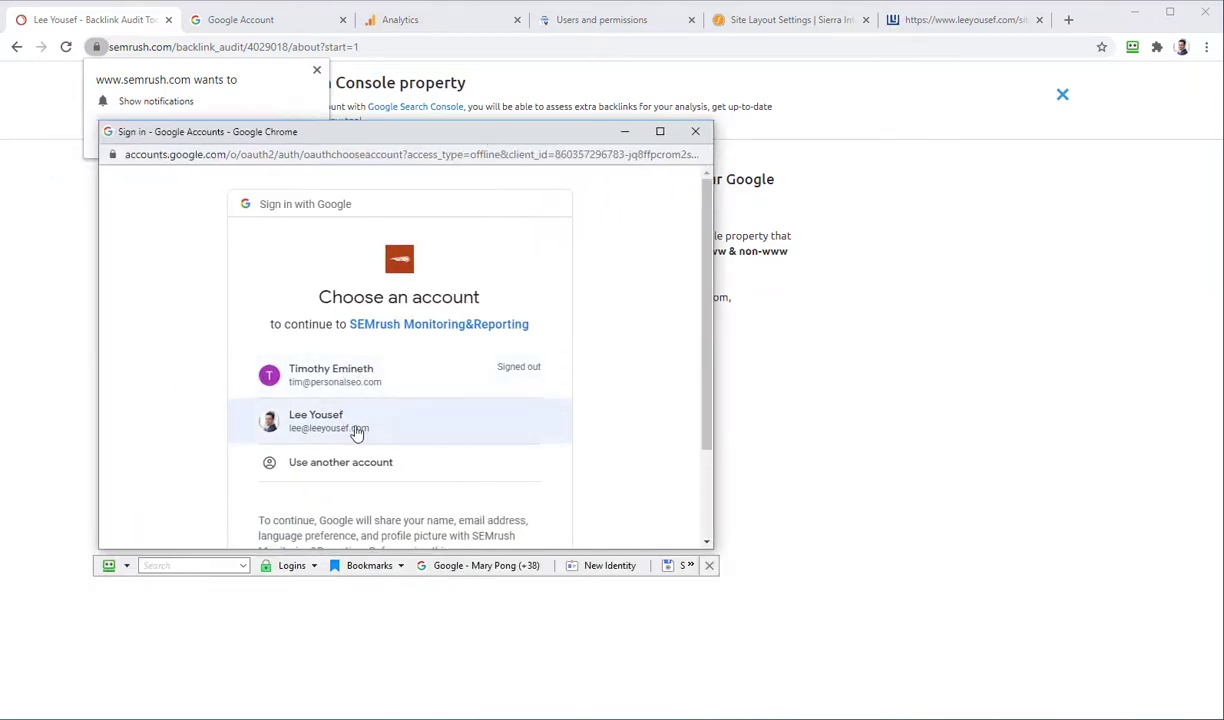
{"action": "left_click", "coordinate": [357, 428]}
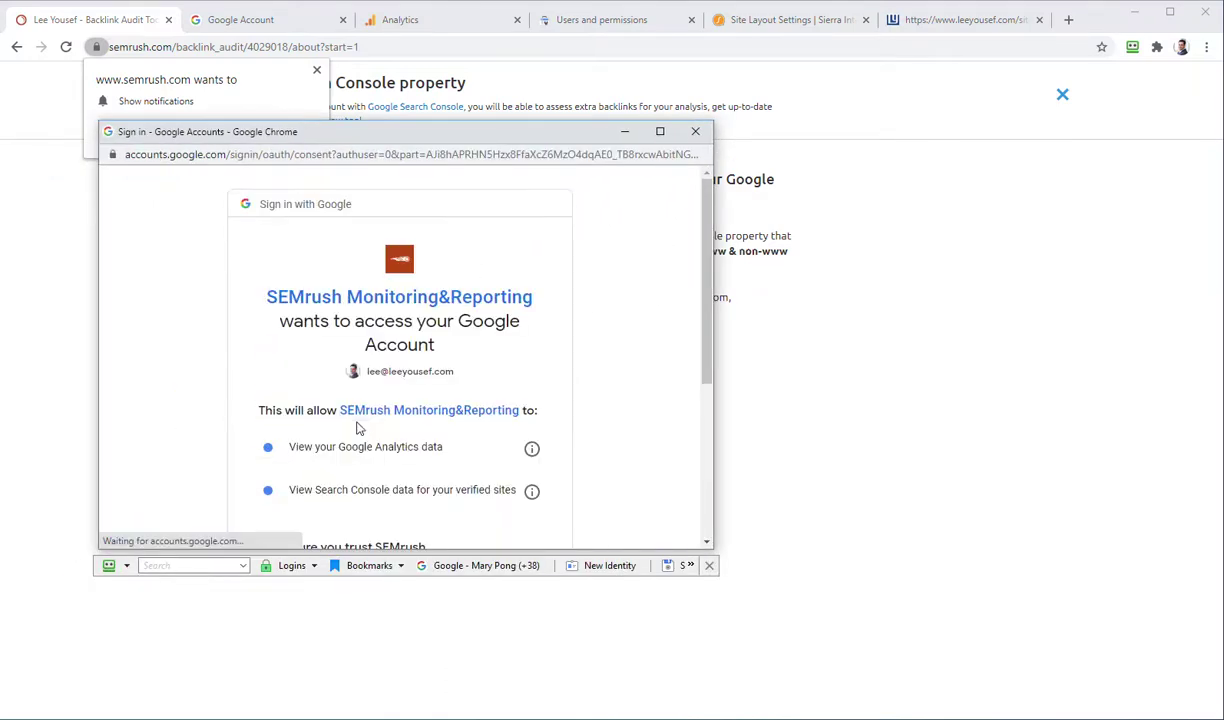
{"action": "scroll", "coordinate": [421, 323], "scroll_direction": "down", "scroll_amount": 3}
{"action": "left_click", "coordinate": [500, 438]}
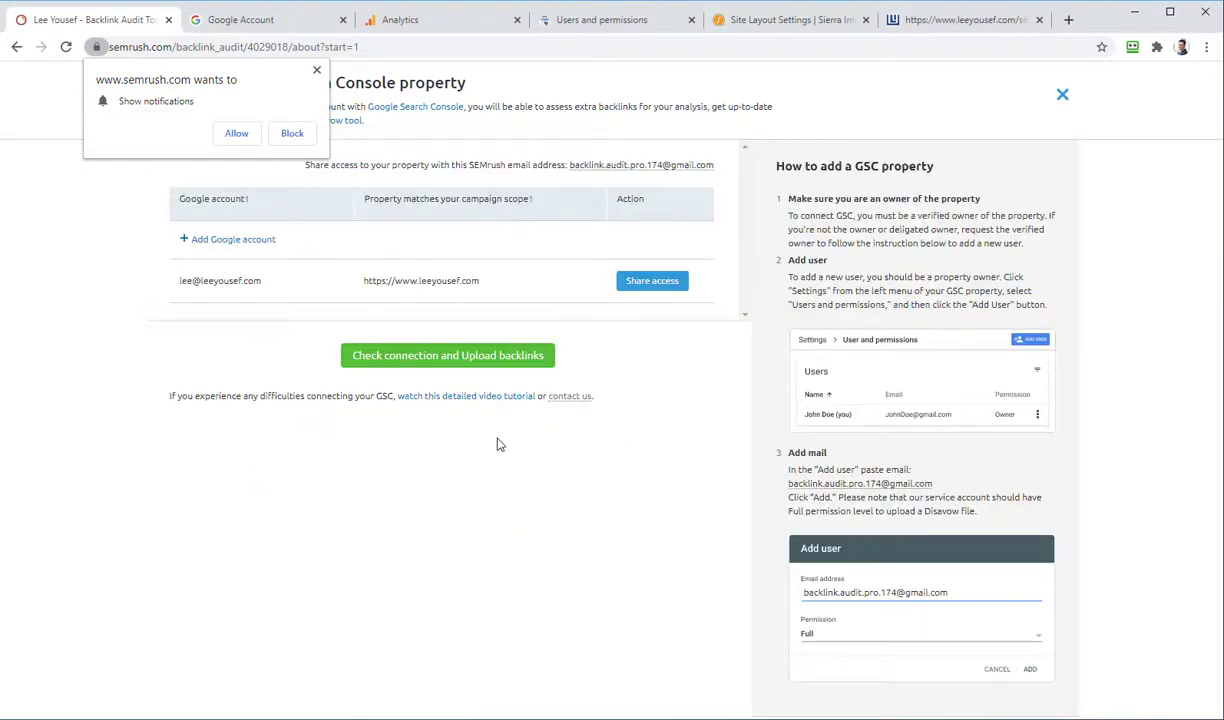
{"action": "left_click", "coordinate": [315, 73]}
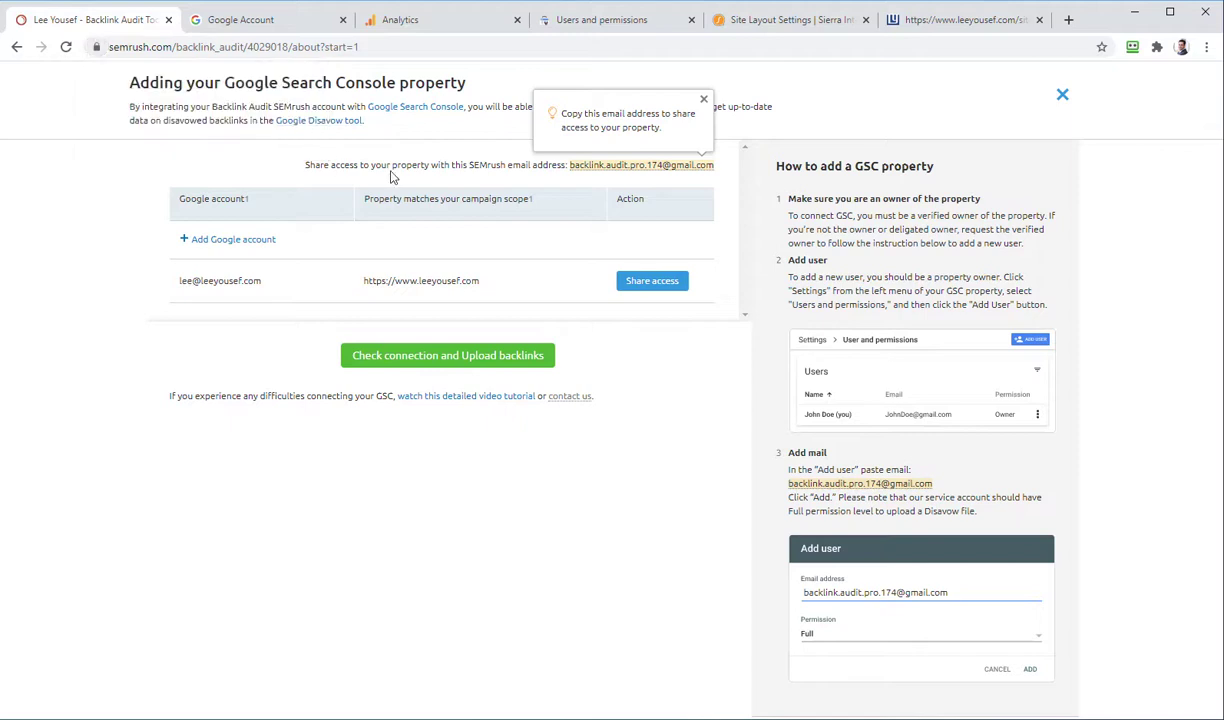
Step: Add SEMrush's audit email address as a Full-permission user in Search Console
{"action": "left_click", "coordinate": [634, 166]}
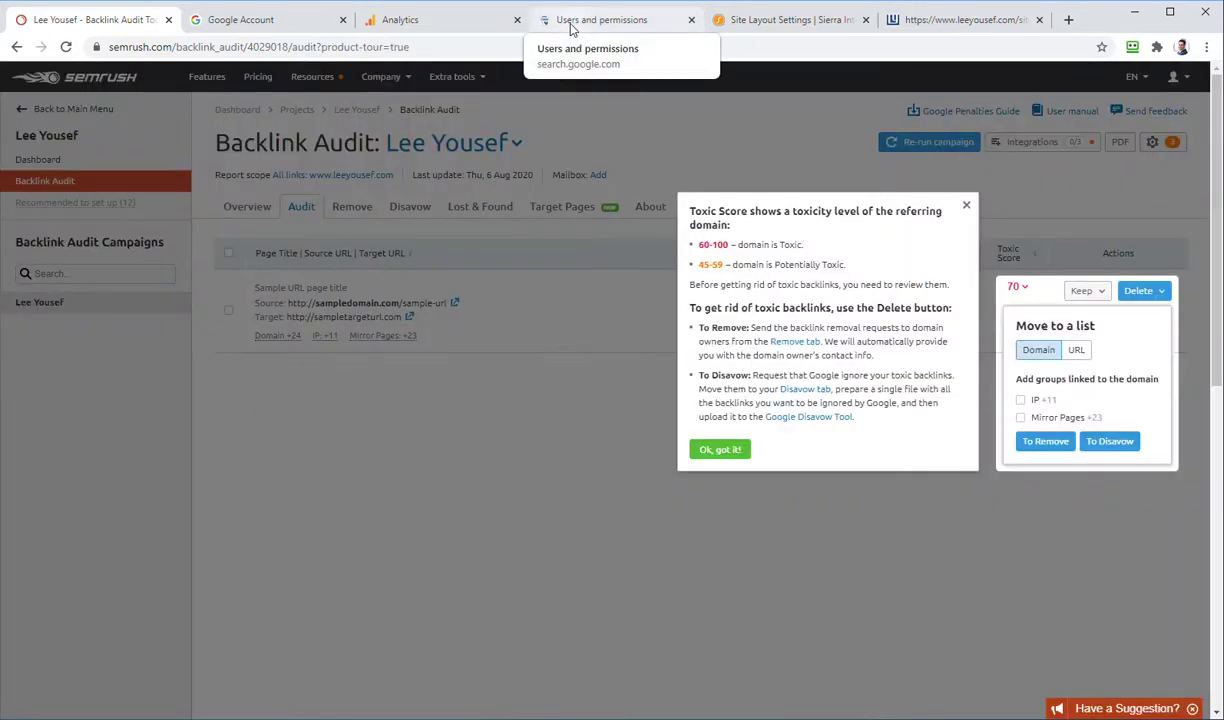
{"action": "left_click", "coordinate": [572, 22]}
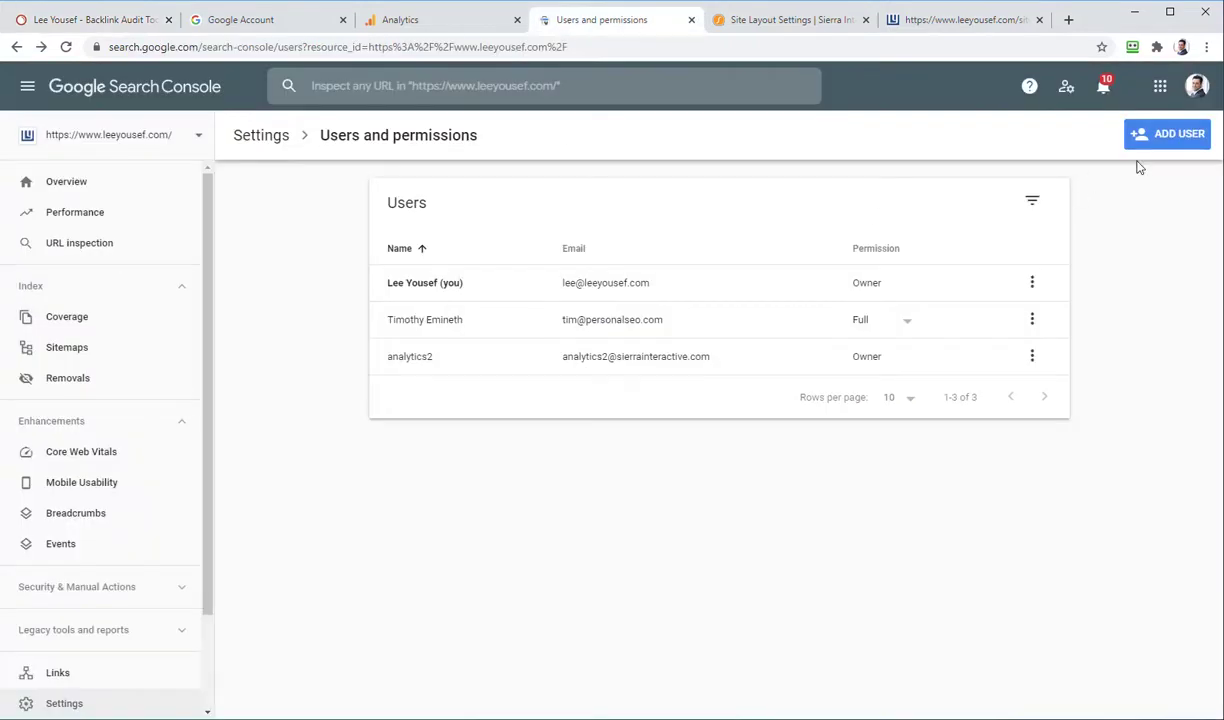
{"action": "left_click", "coordinate": [1152, 140]}
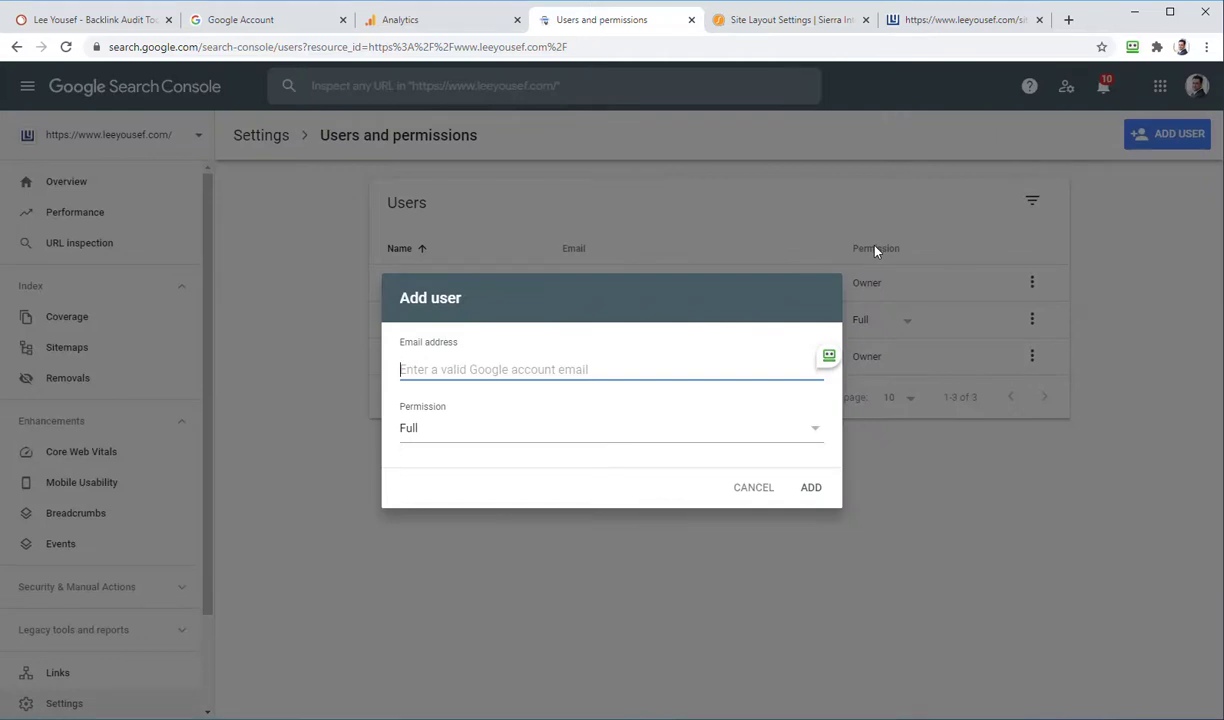
{"action": "key", "text": "ctrl+v"}
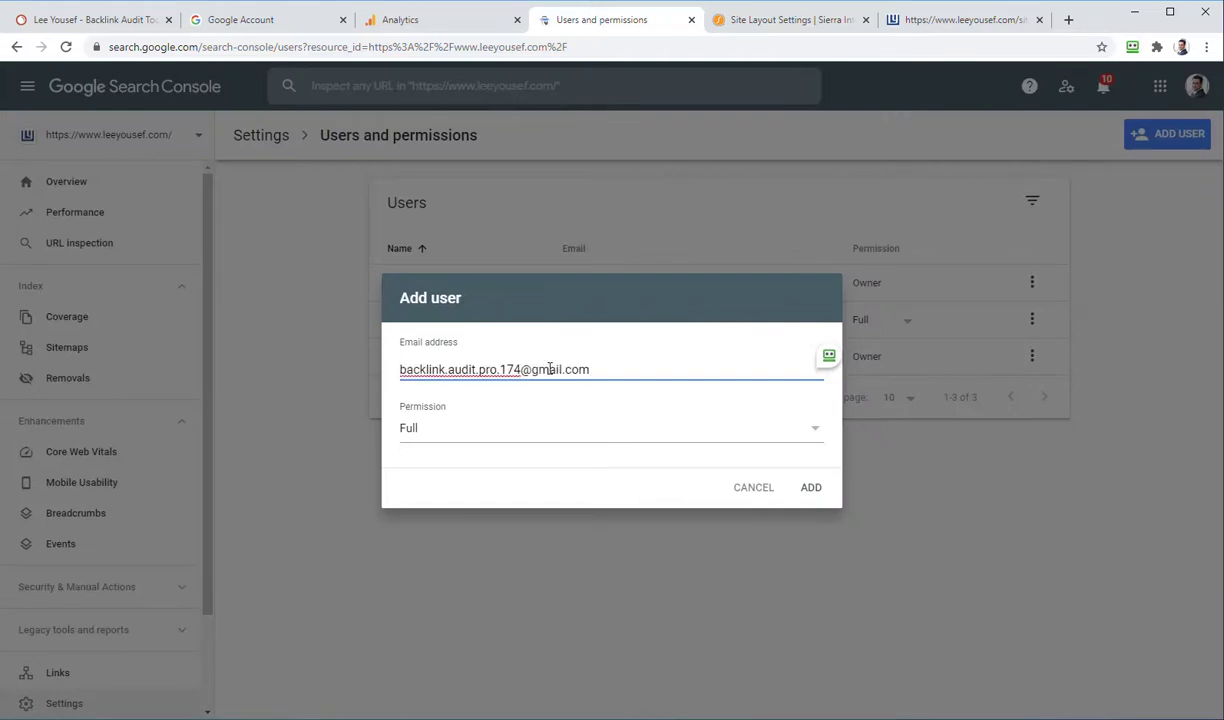
{"action": "left_click", "coordinate": [806, 490]}
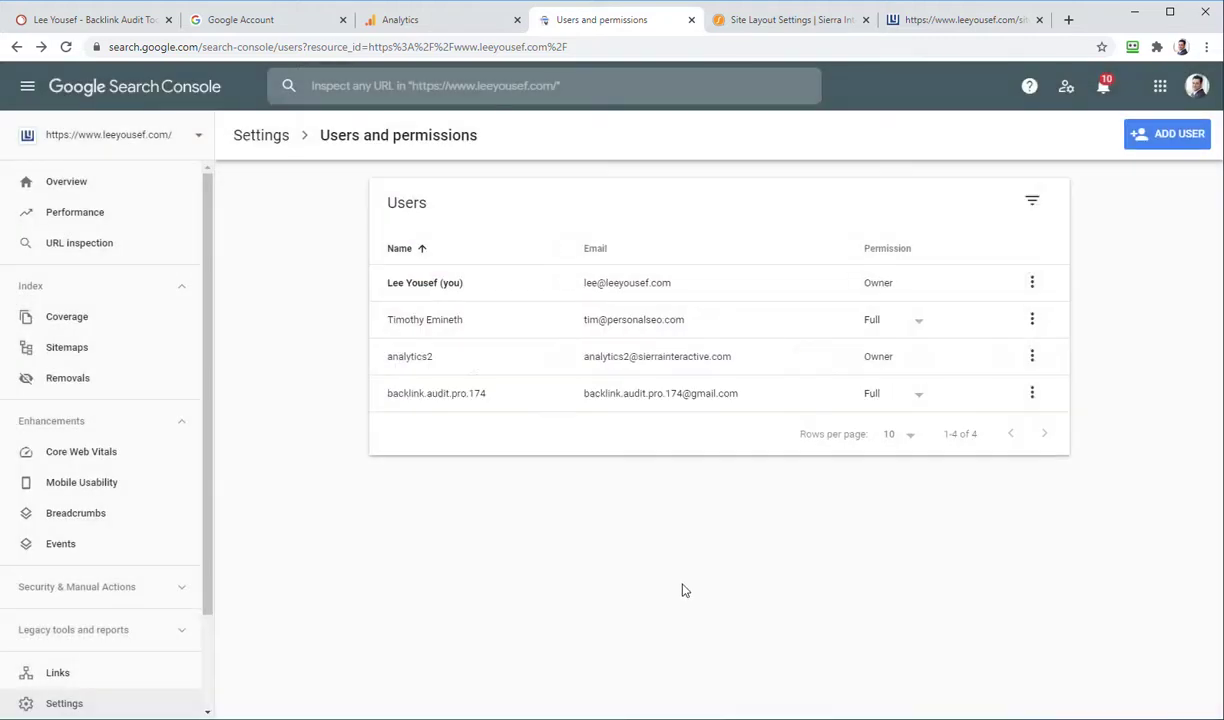
{"action": "left_click", "coordinate": [100, 20]}
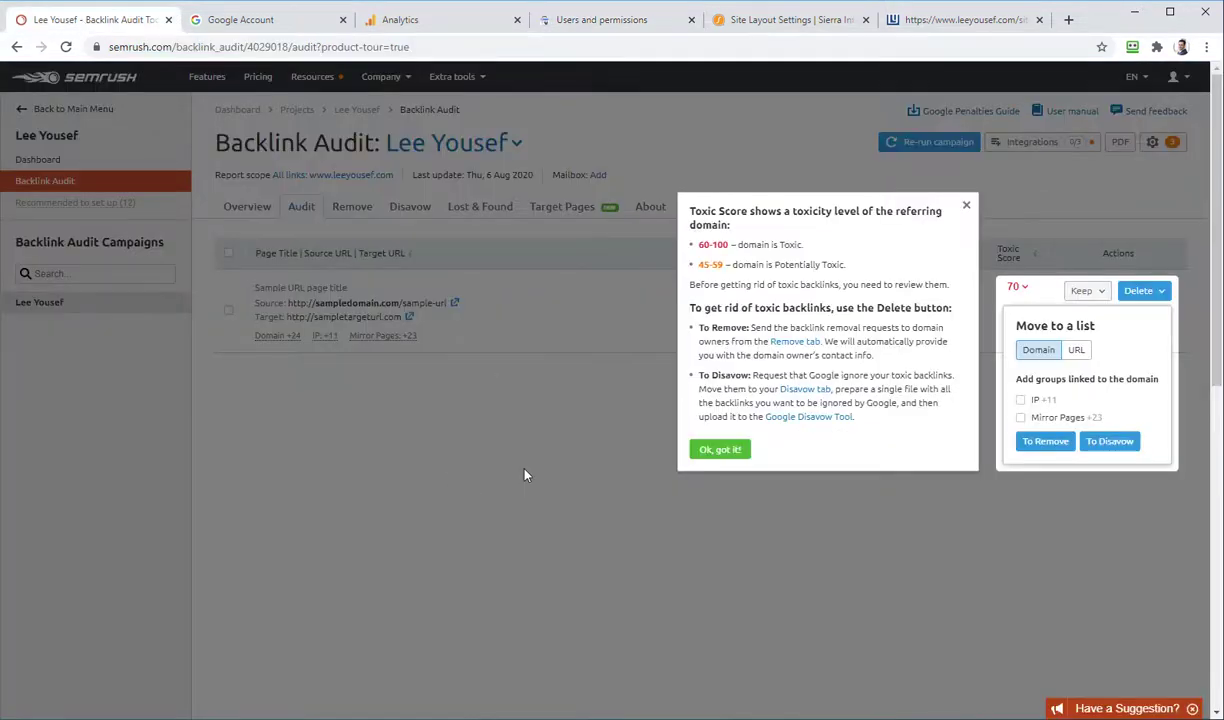
Step: Dismiss the tips, verify the Search Console connection, and import backlinks into Backlink Audit
{"action": "left_click", "coordinate": [733, 451]}
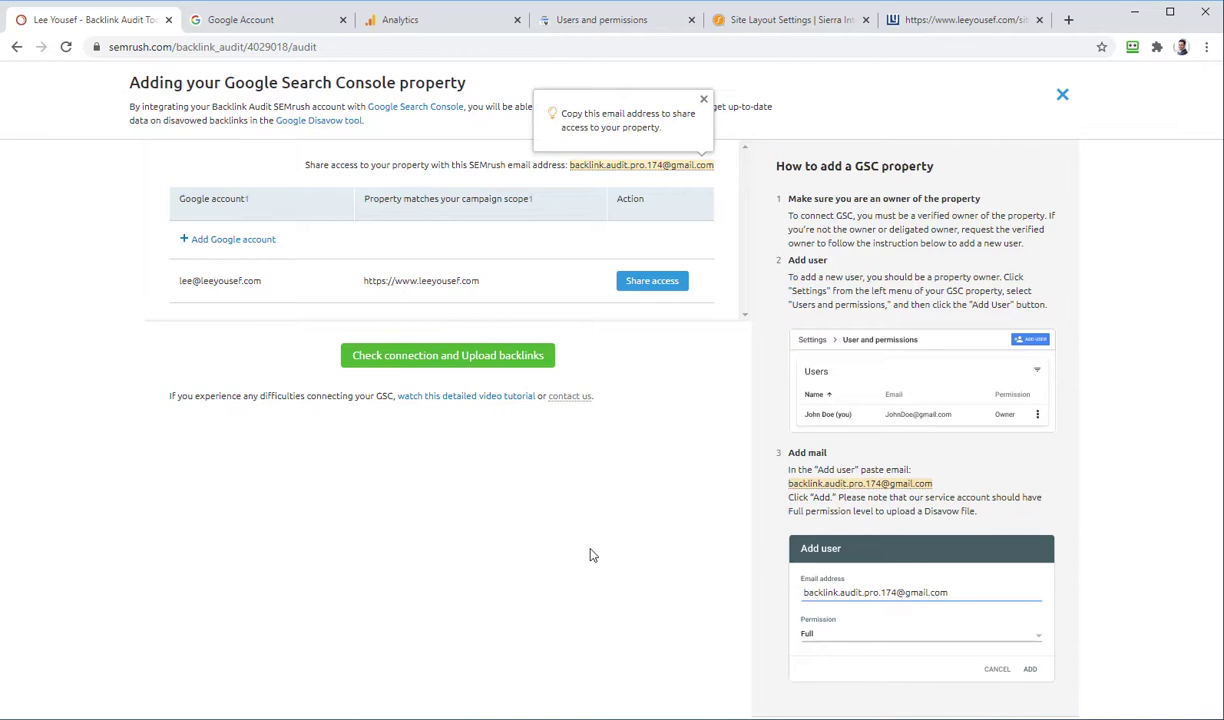
{"action": "left_click", "coordinate": [704, 101]}
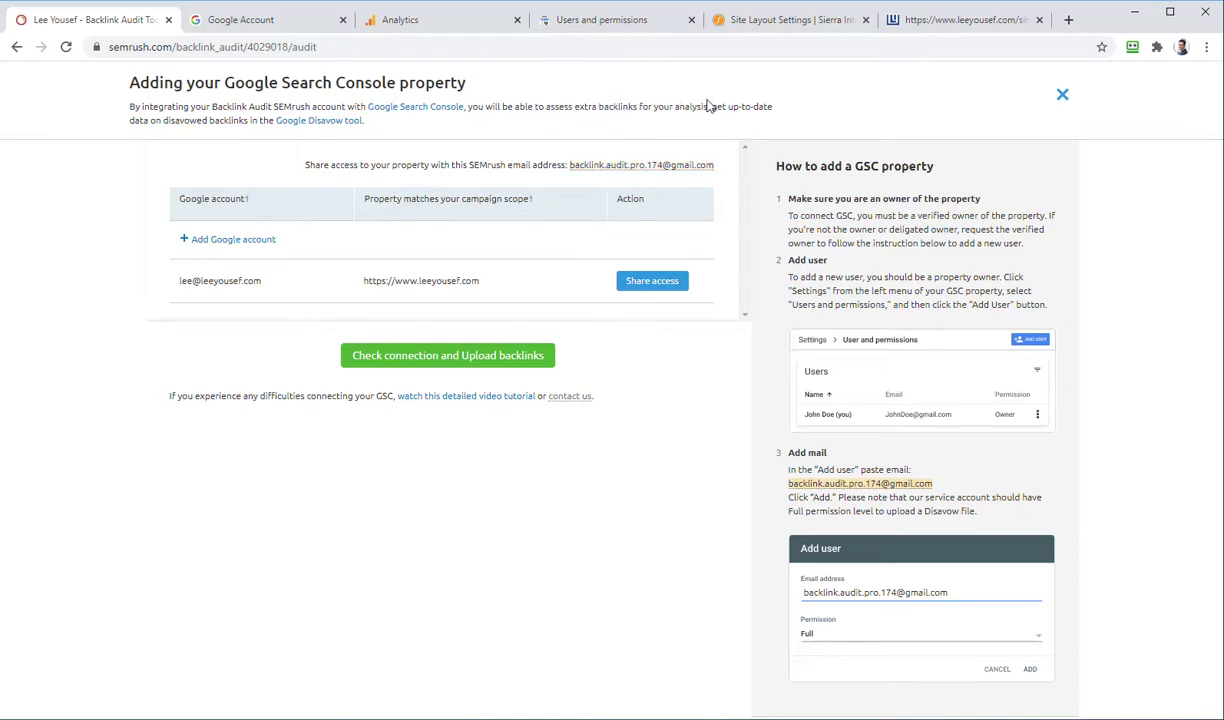
{"action": "left_click", "coordinate": [453, 358]}
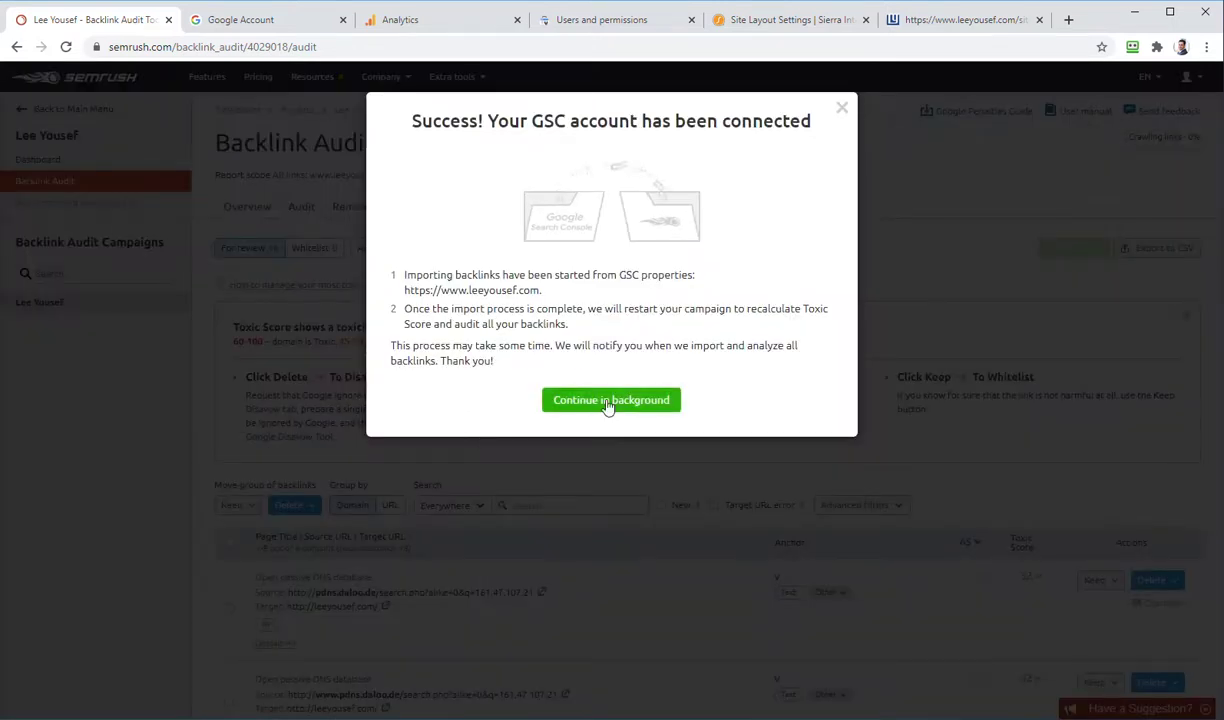
{"action": "left_click", "coordinate": [607, 401]}
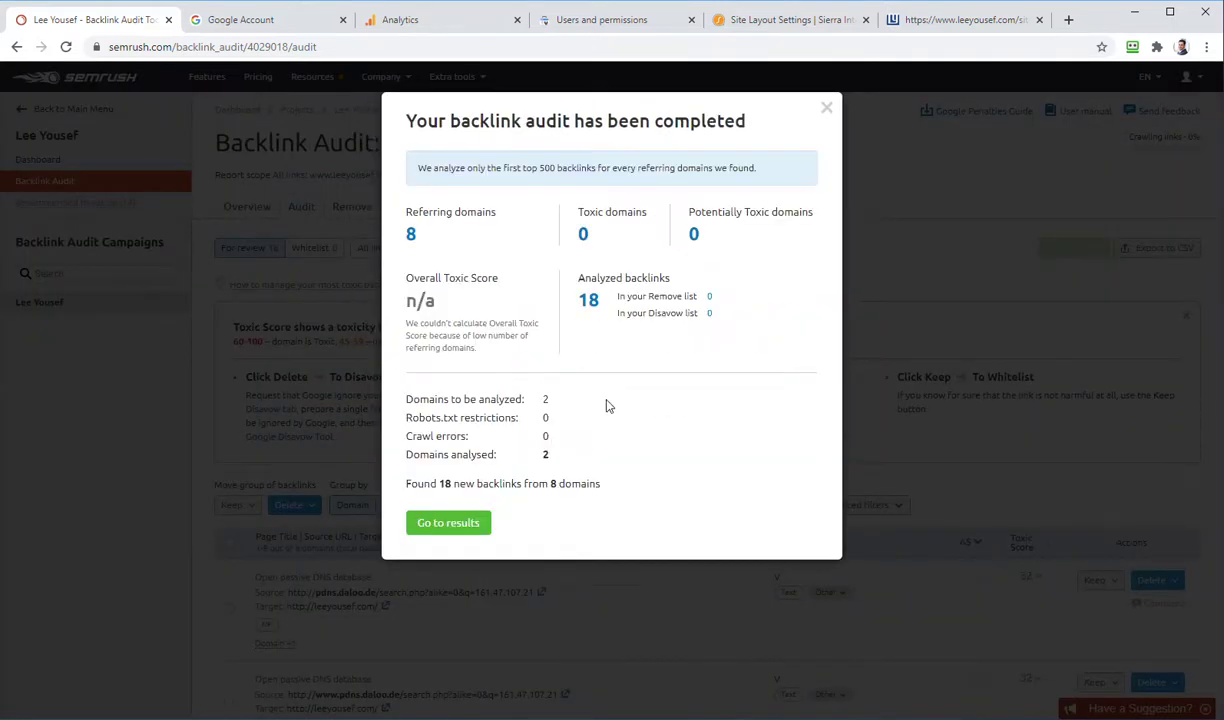
{"action": "left_click", "coordinate": [447, 523]}
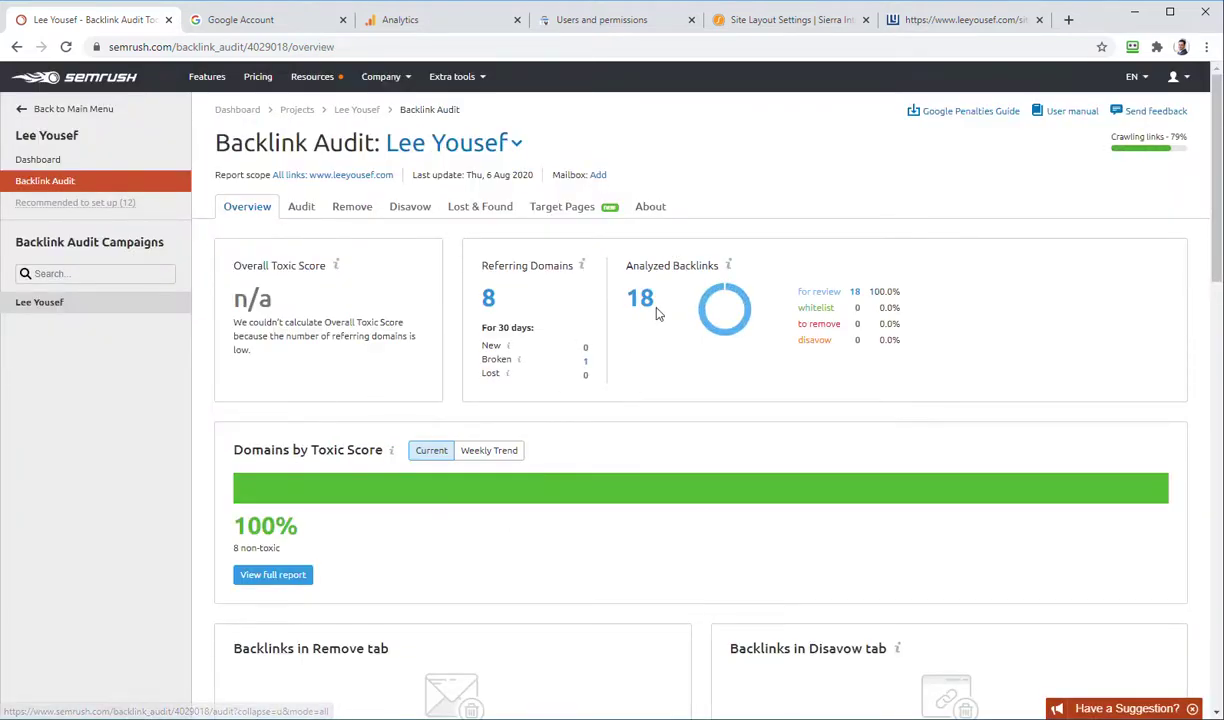
Step: Review the Backlink Audit overview, then return to the project's Dashboard
{"action": "scroll", "coordinate": [578, 374], "scroll_direction": "down", "scroll_amount": 2}
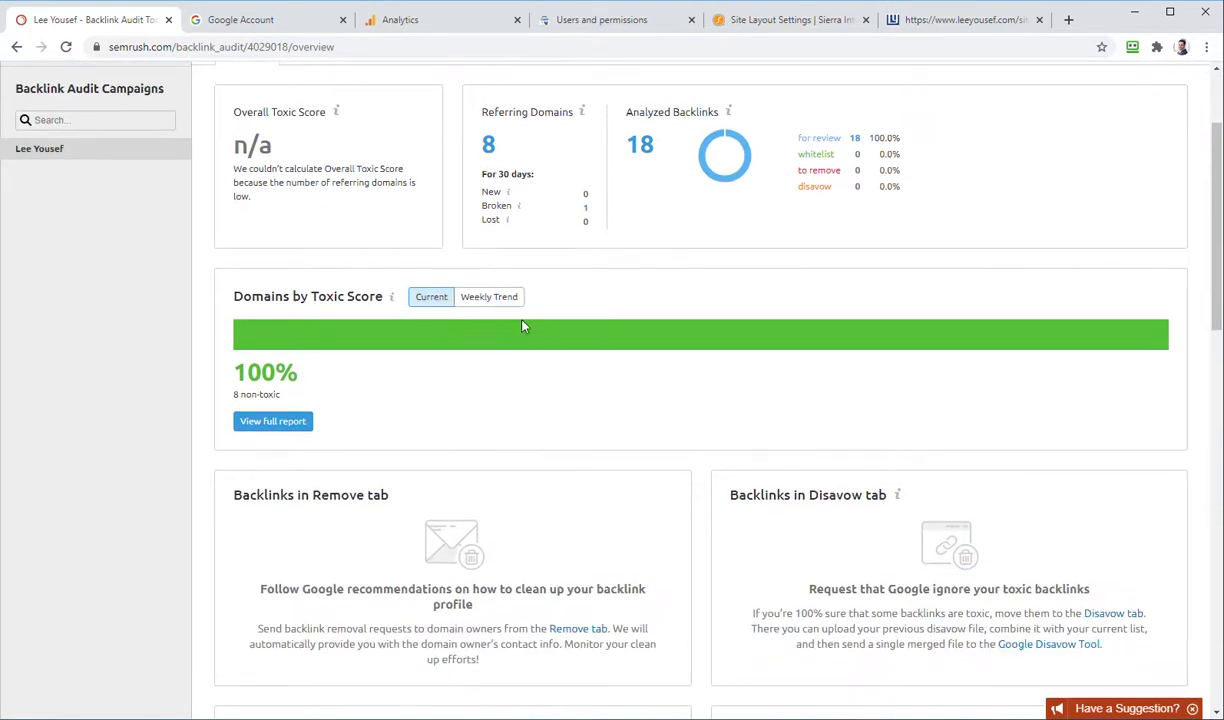
{"action": "scroll", "coordinate": [574, 364], "scroll_direction": "down", "scroll_amount": 5}
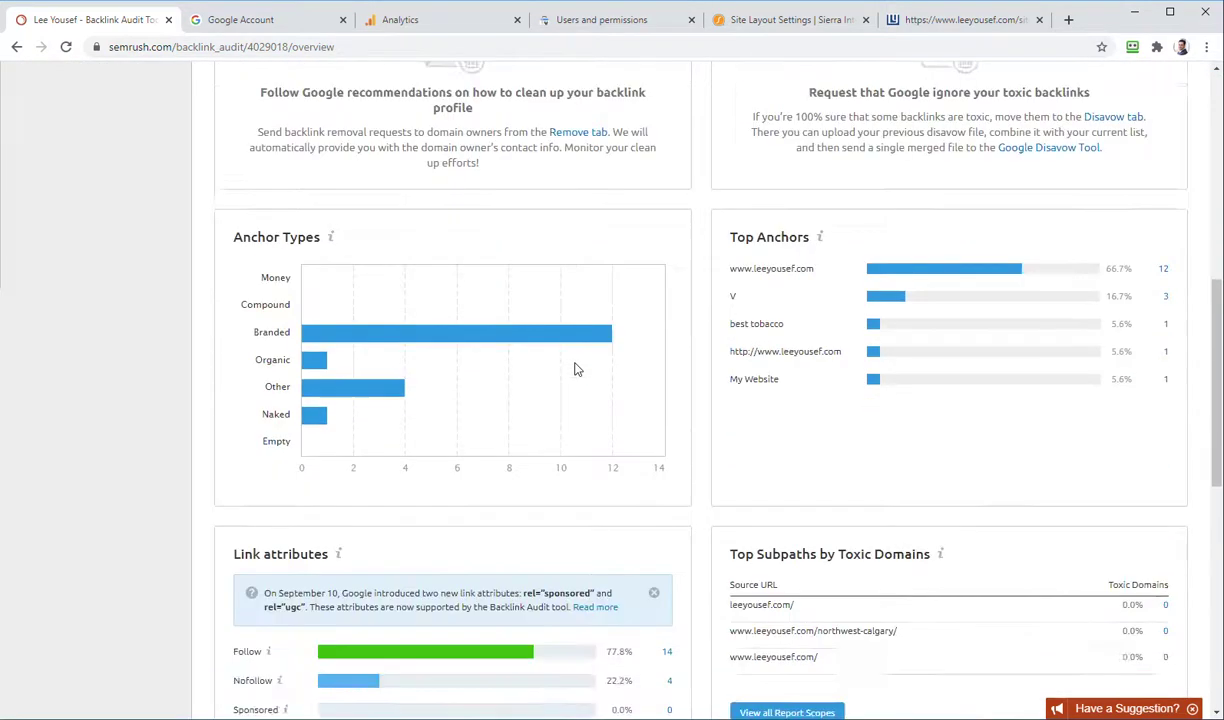
{"action": "scroll", "coordinate": [574, 366], "scroll_direction": "down", "scroll_amount": 4}
{"action": "scroll", "coordinate": [600, 378], "scroll_direction": "up", "scroll_amount": 9}
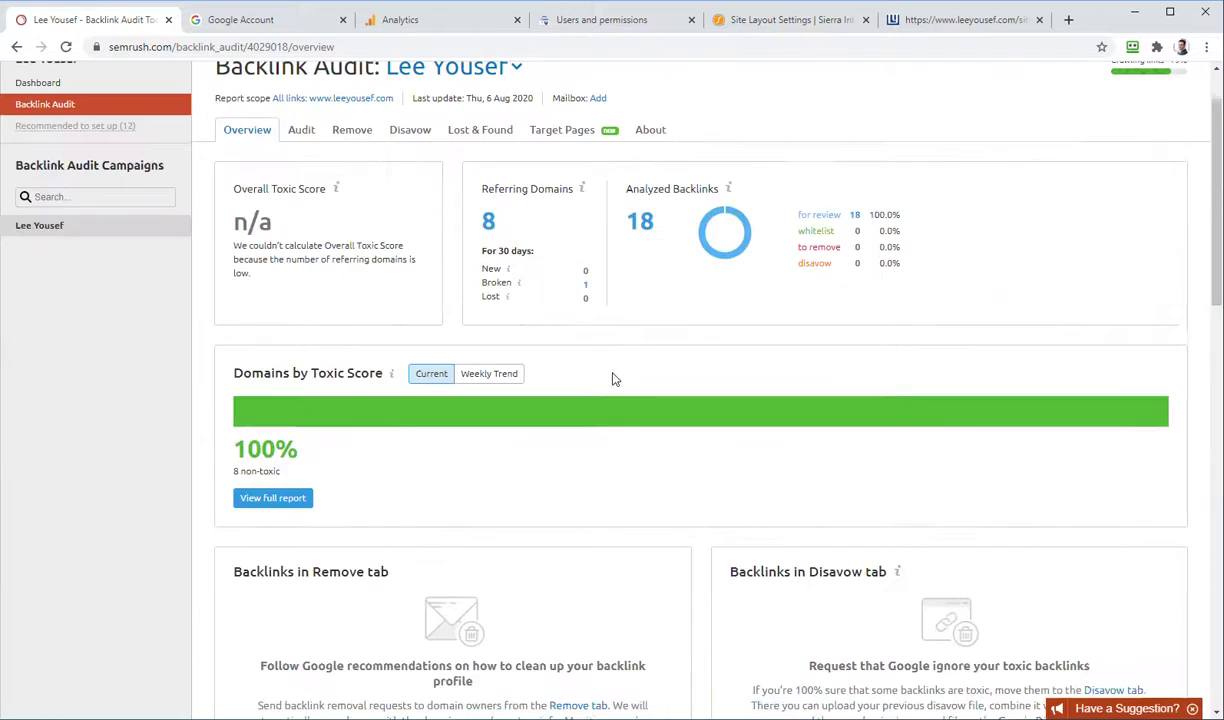
{"action": "scroll", "coordinate": [617, 378], "scroll_direction": "up", "scroll_amount": 1}
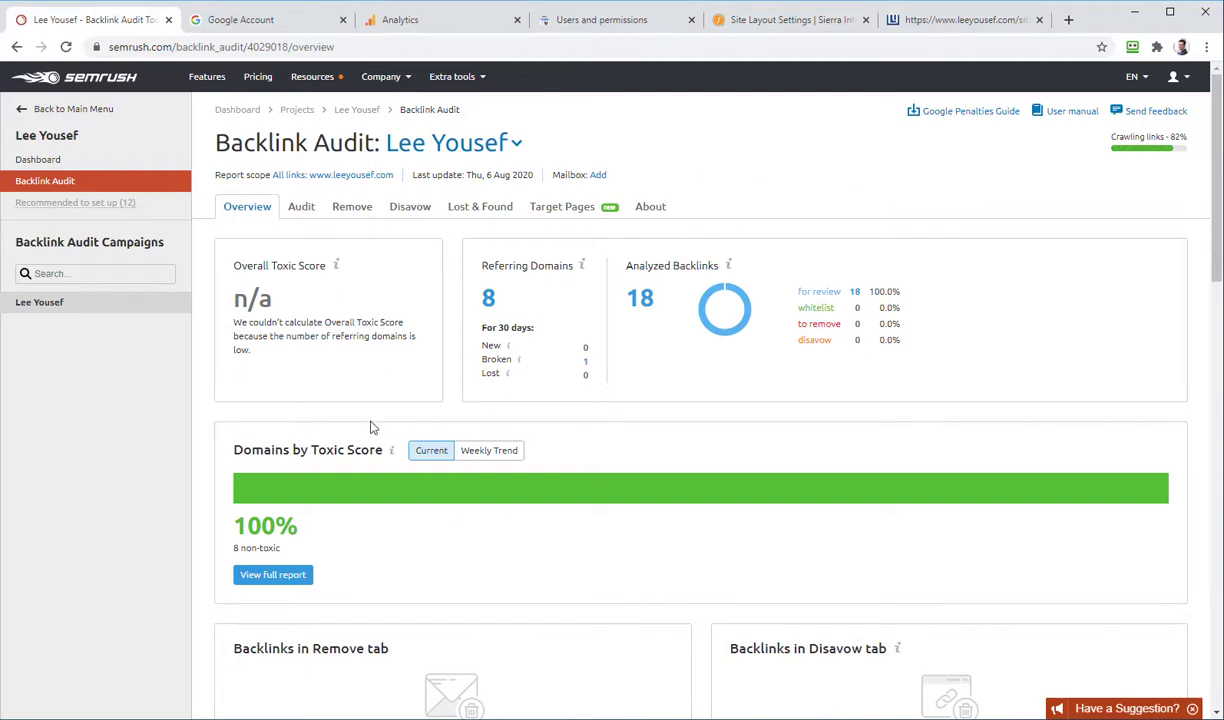
{"action": "scroll", "coordinate": [538, 408], "scroll_direction": "down", "scroll_amount": 5}
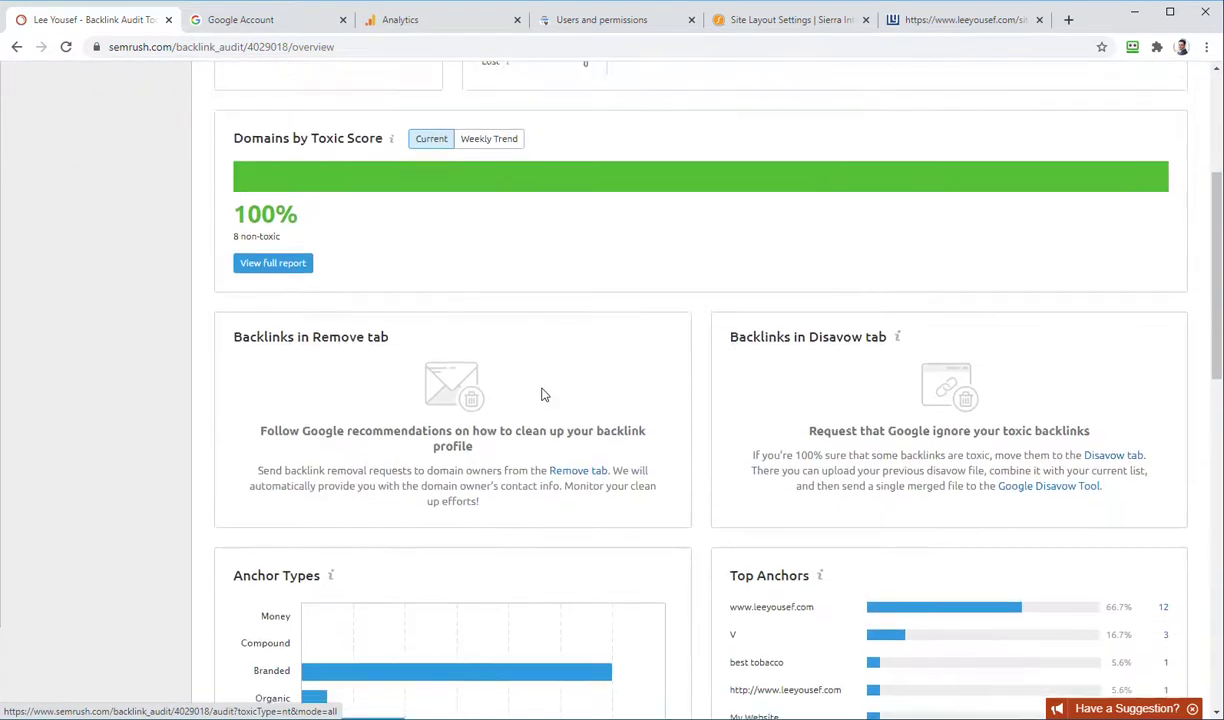
{"action": "scroll", "coordinate": [546, 388], "scroll_direction": "up", "scroll_amount": 6}
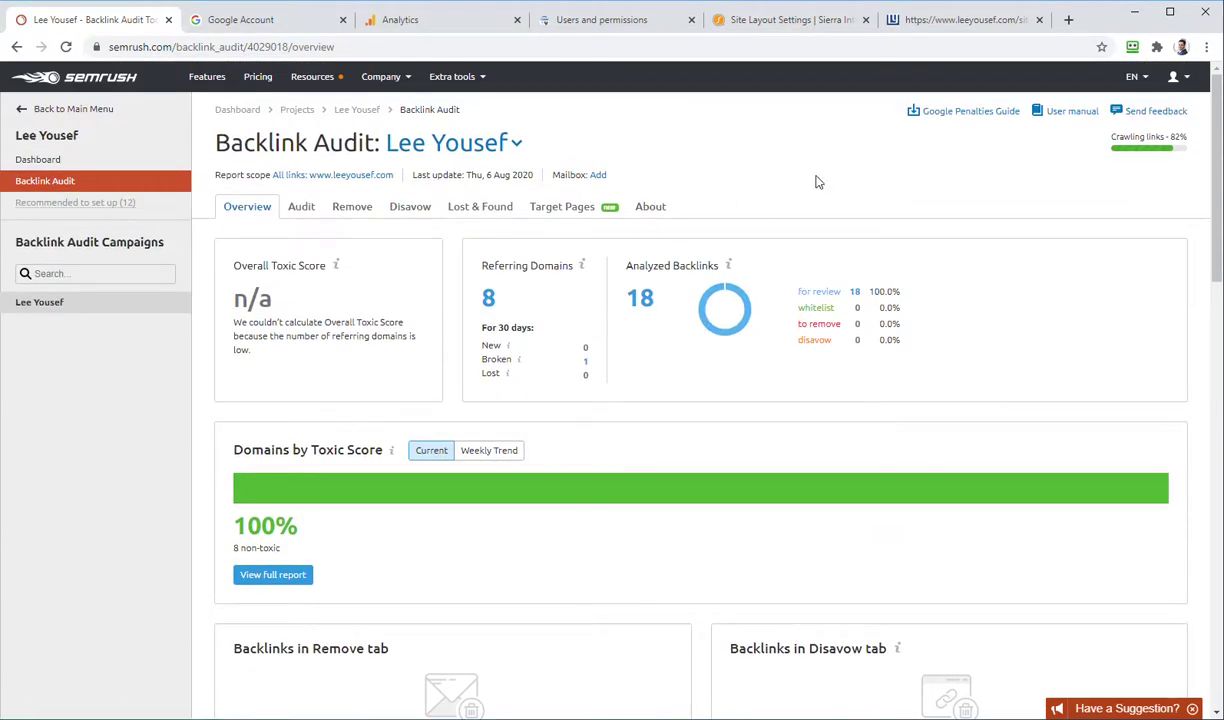
{"action": "left_click", "coordinate": [355, 112]}
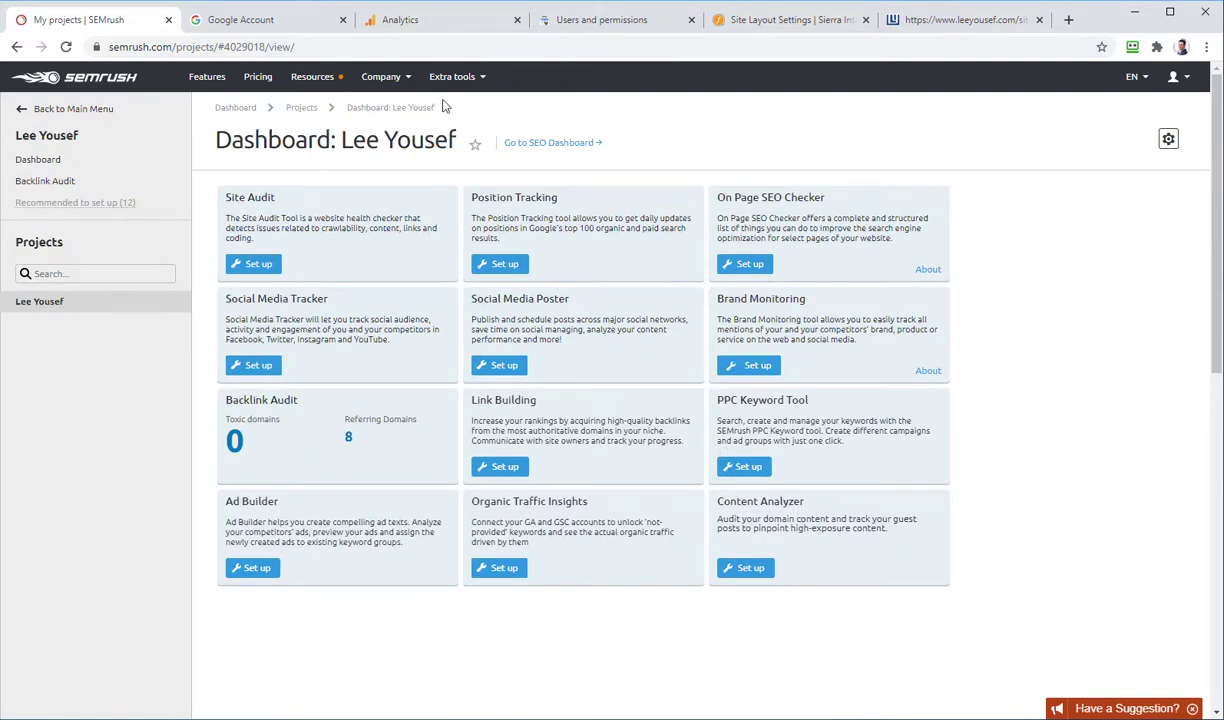
Step: Start a Site Audit limited to 100 checked pages, with Website as the crawl source
{"action": "left_click", "coordinate": [252, 266]}
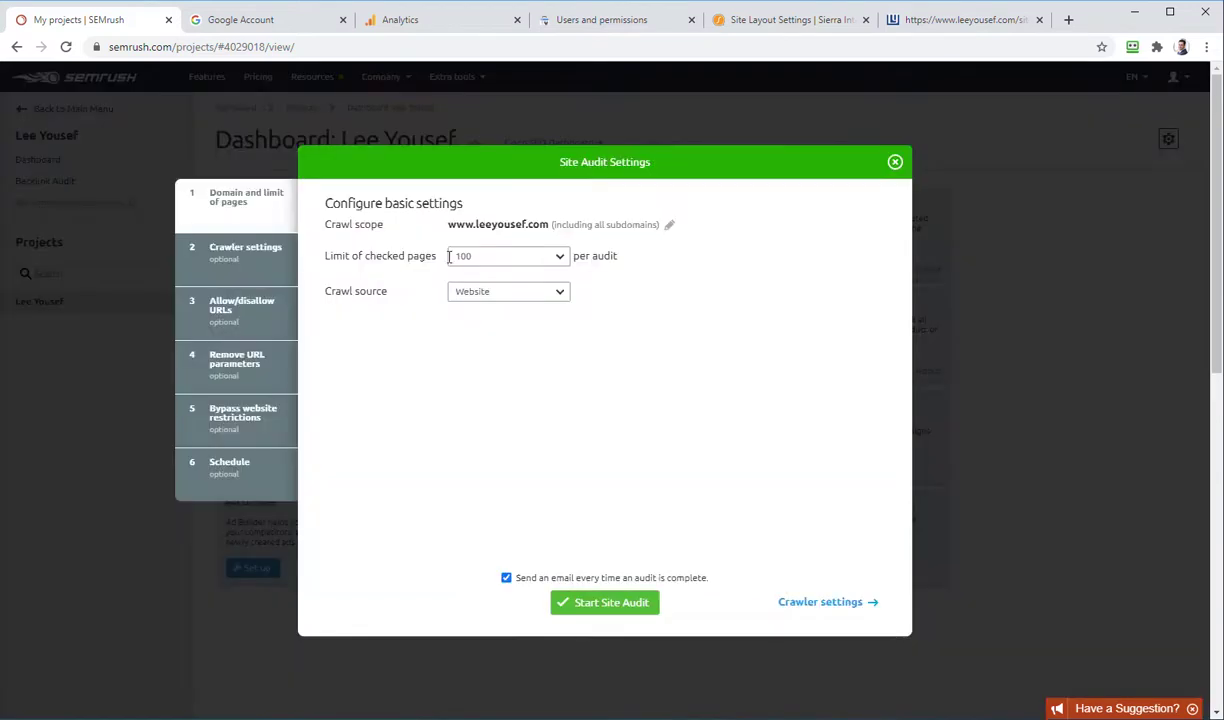
{"action": "left_click", "coordinate": [505, 259]}
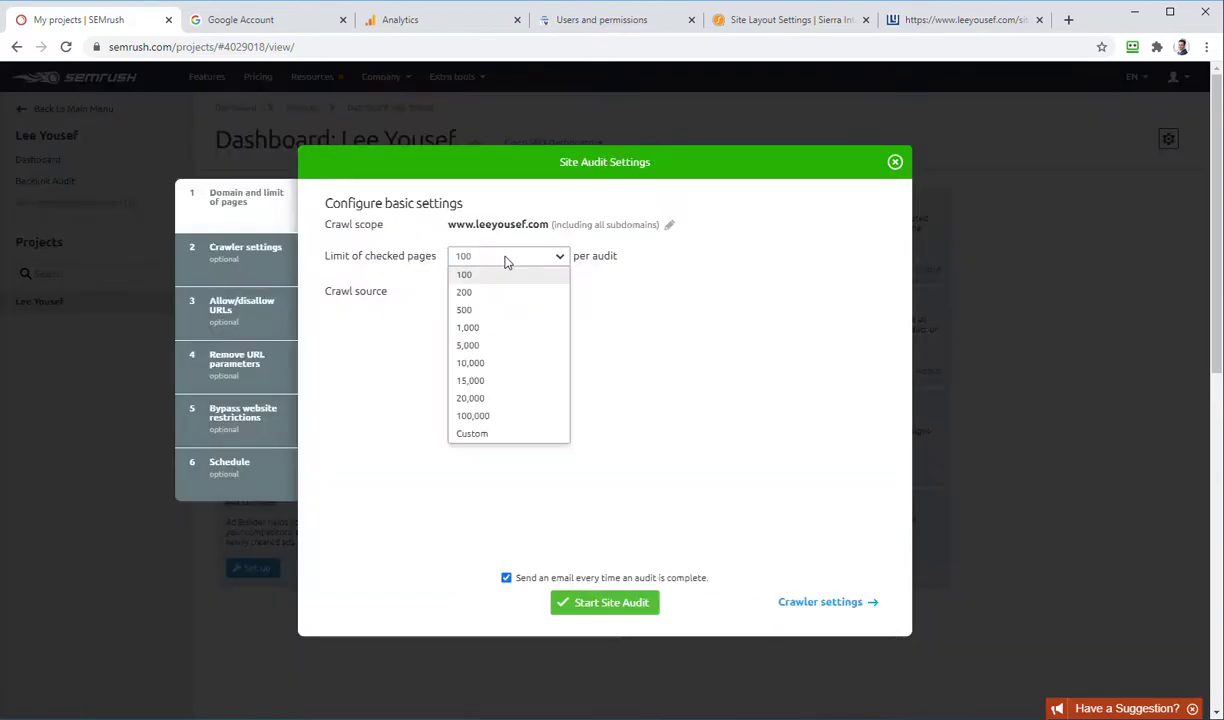
{"action": "left_click", "coordinate": [499, 346]}
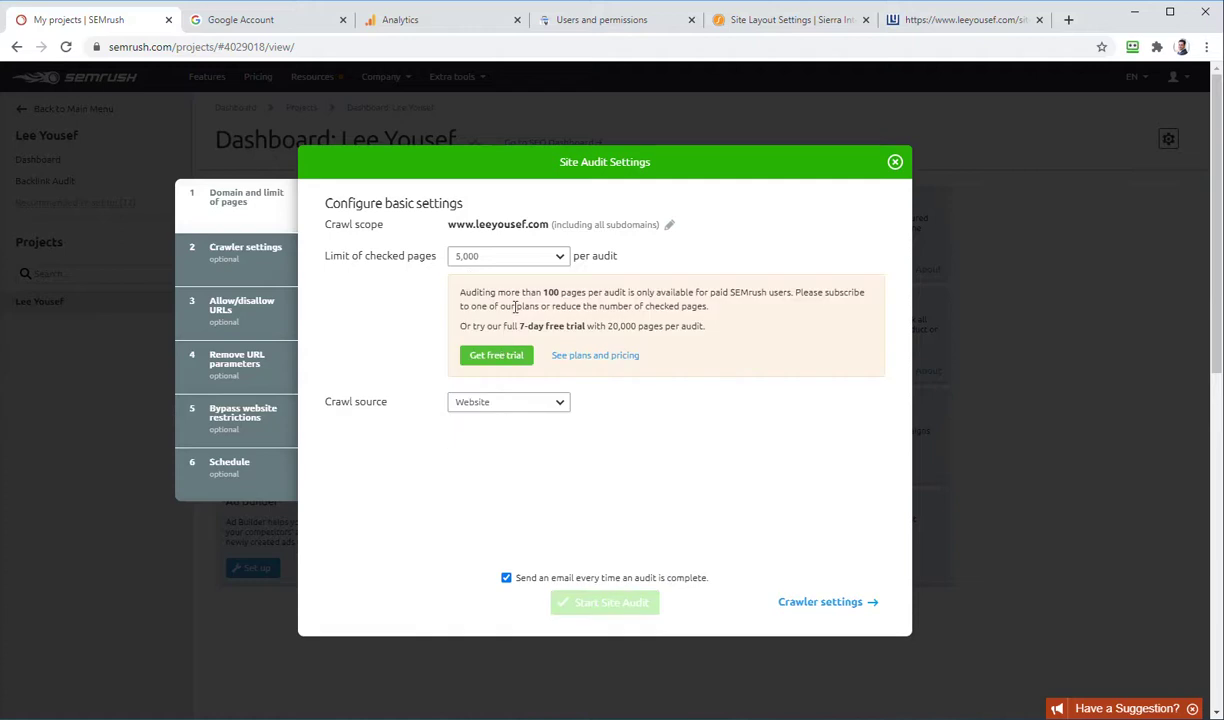
{"action": "left_click", "coordinate": [560, 257]}
{"action": "left_click", "coordinate": [688, 291]}
{"action": "left_click", "coordinate": [561, 260]}
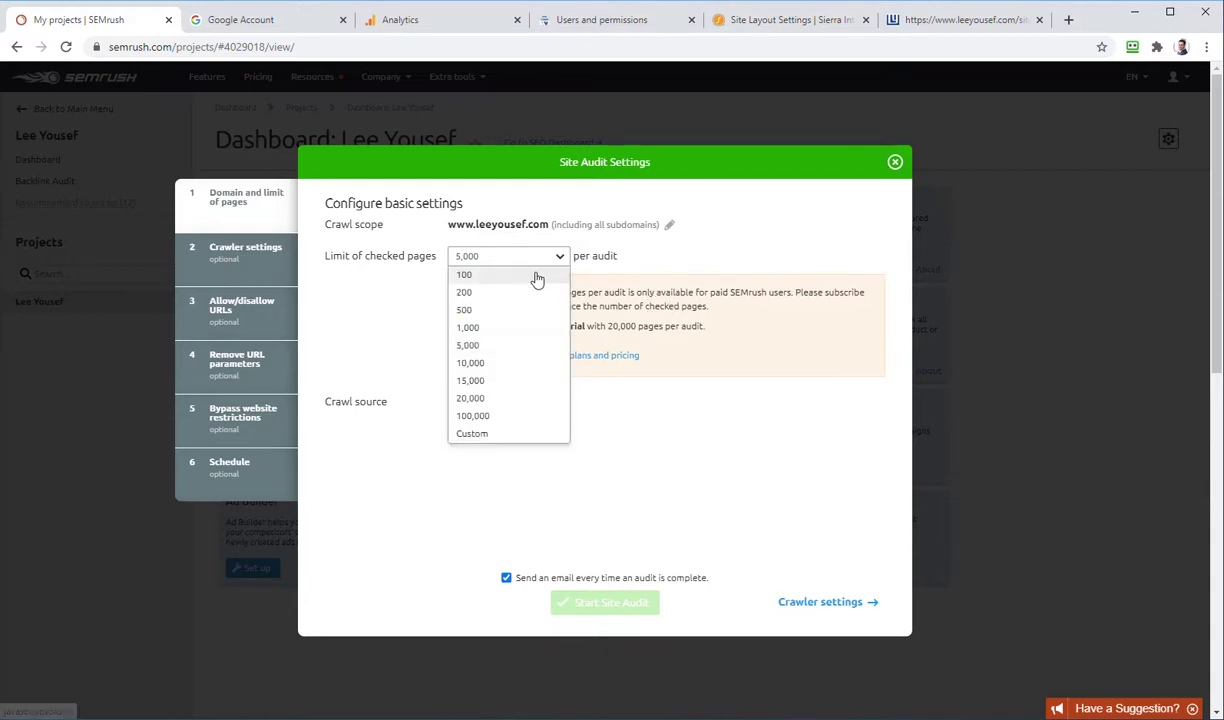
{"action": "left_click", "coordinate": [510, 271]}
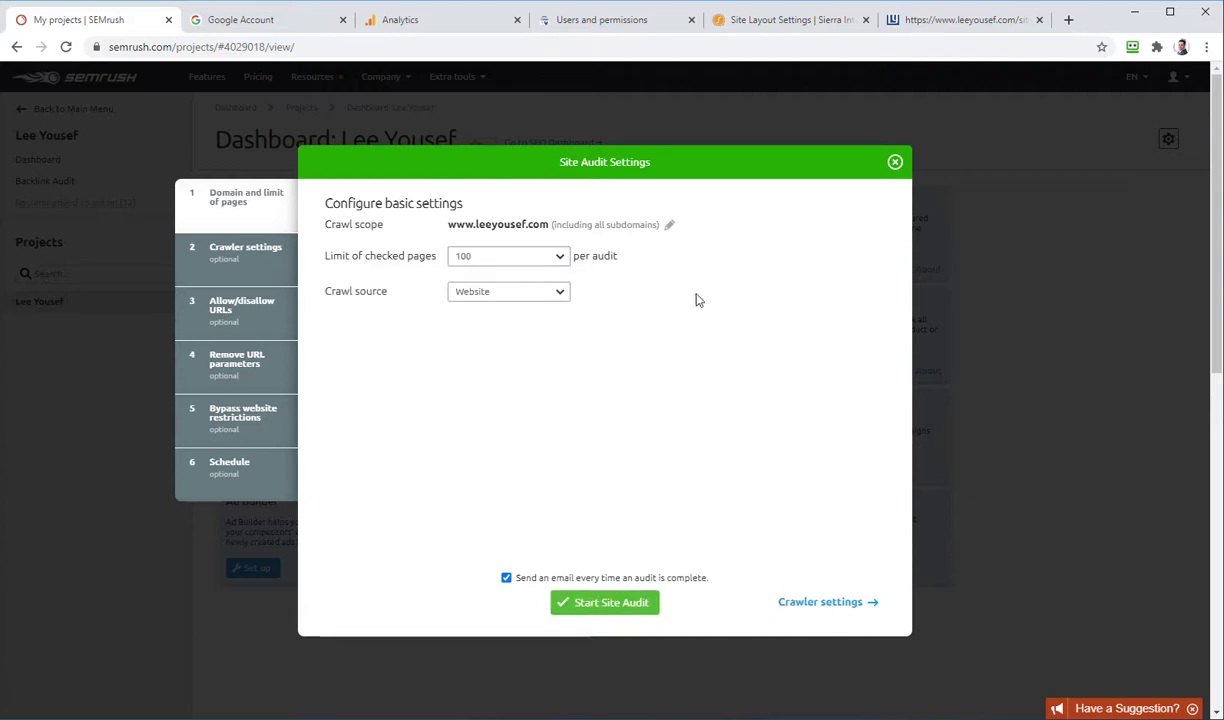
{"action": "left_click", "coordinate": [516, 297]}
{"action": "left_click", "coordinate": [516, 297]}
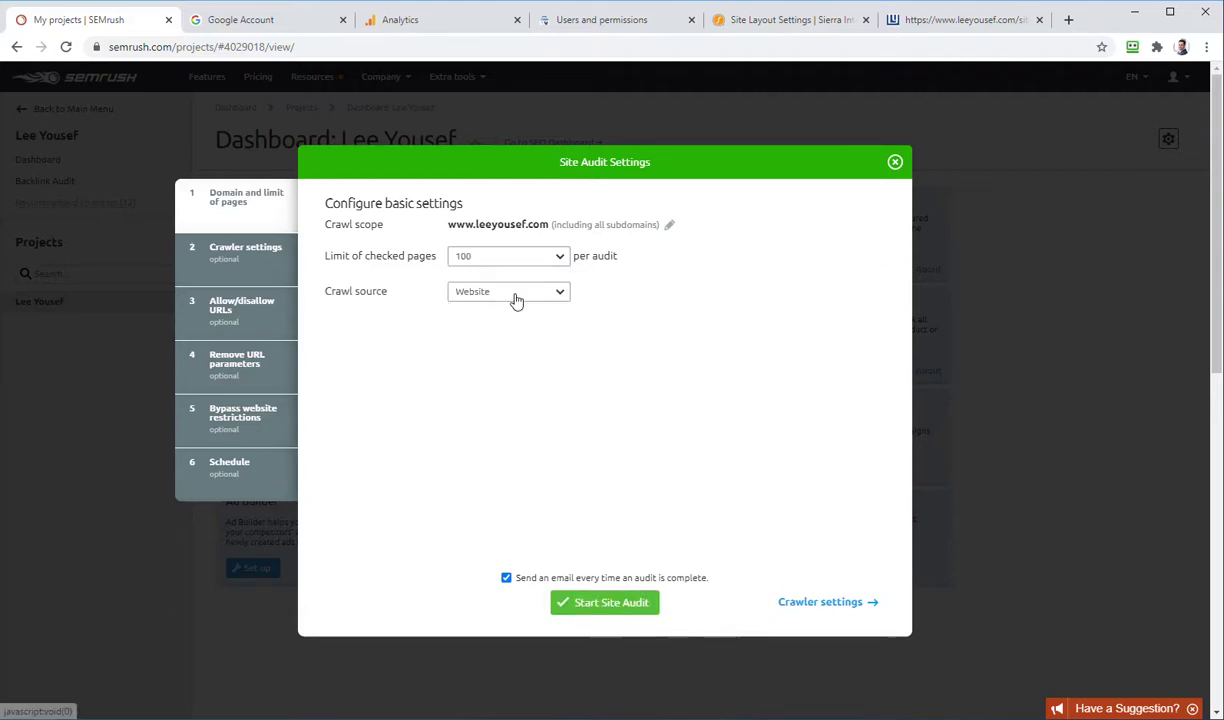
Step: Set the crawl delay to 1 URL per 2 seconds and reach the allow/disallow URLs step
{"action": "left_click", "coordinate": [822, 602]}
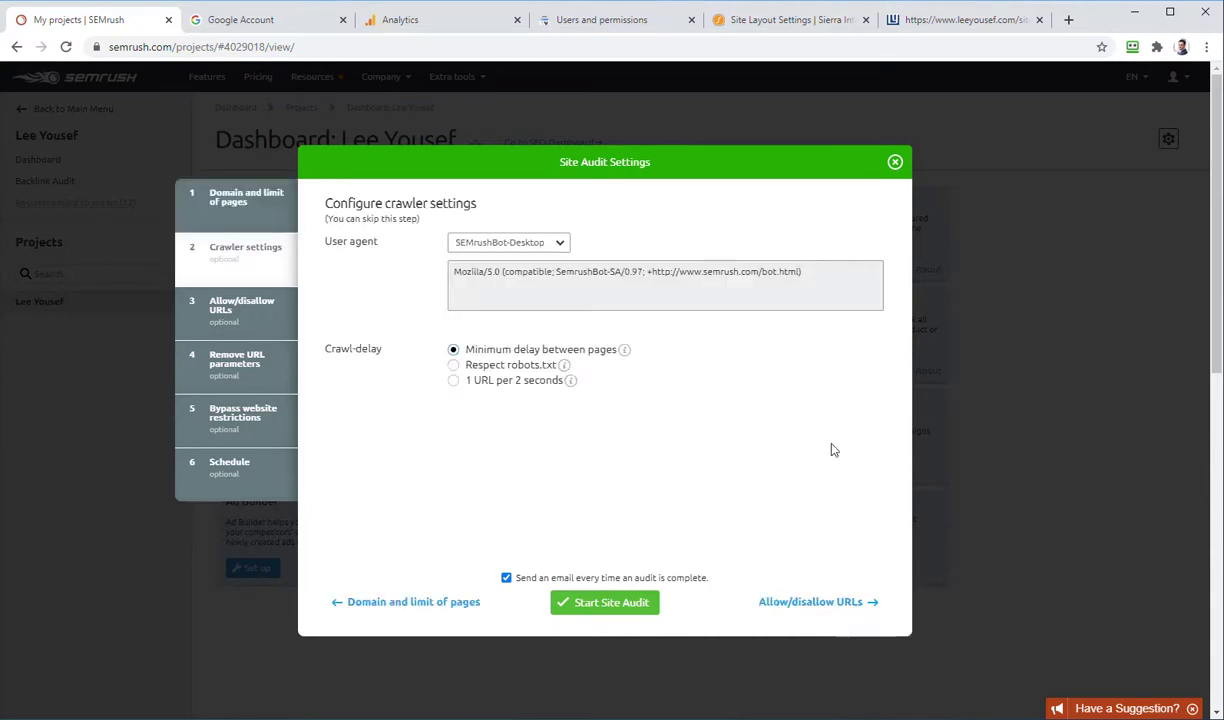
{"action": "left_click", "coordinate": [454, 381]}
{"action": "left_click", "coordinate": [810, 603]}
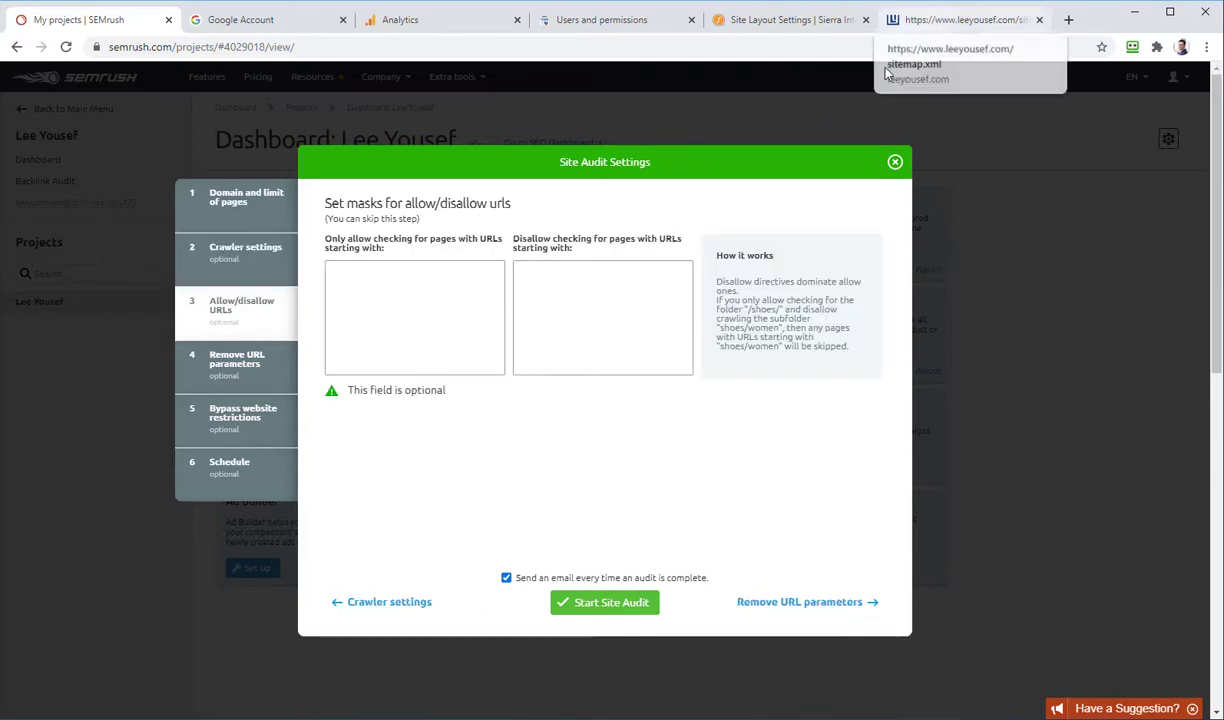
{"action": "left_click", "coordinate": [626, 272]}
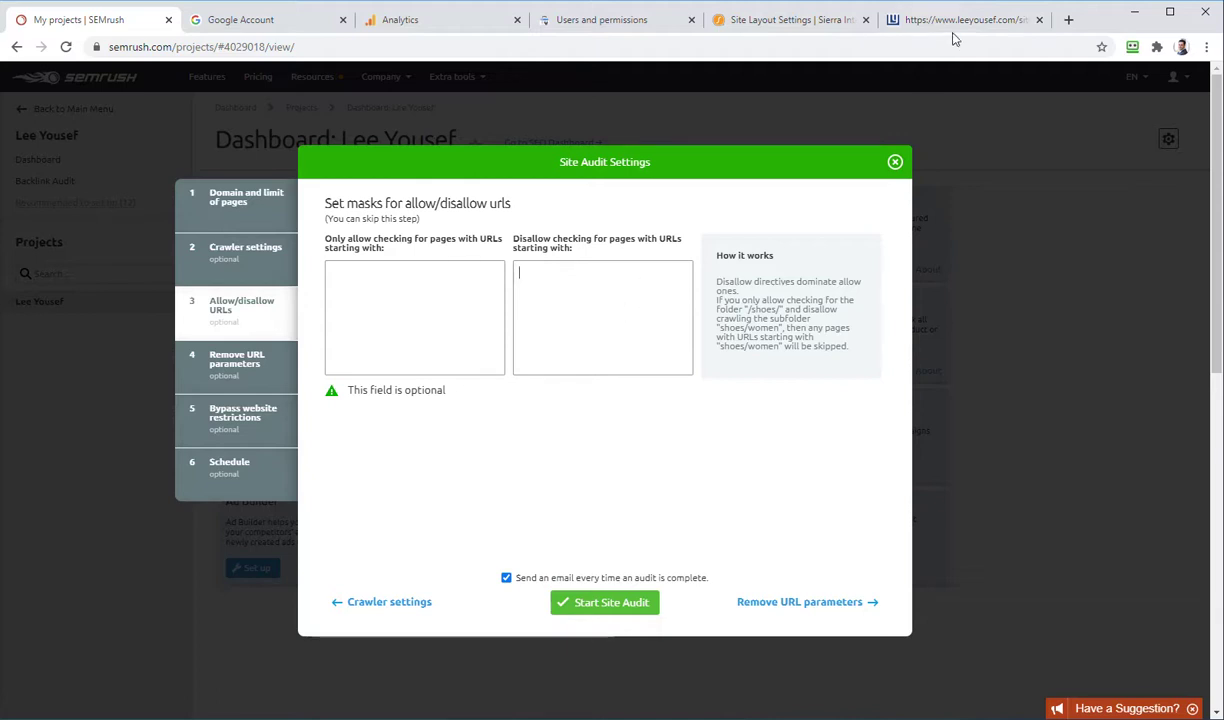
{"action": "left_click", "coordinate": [955, 28]}
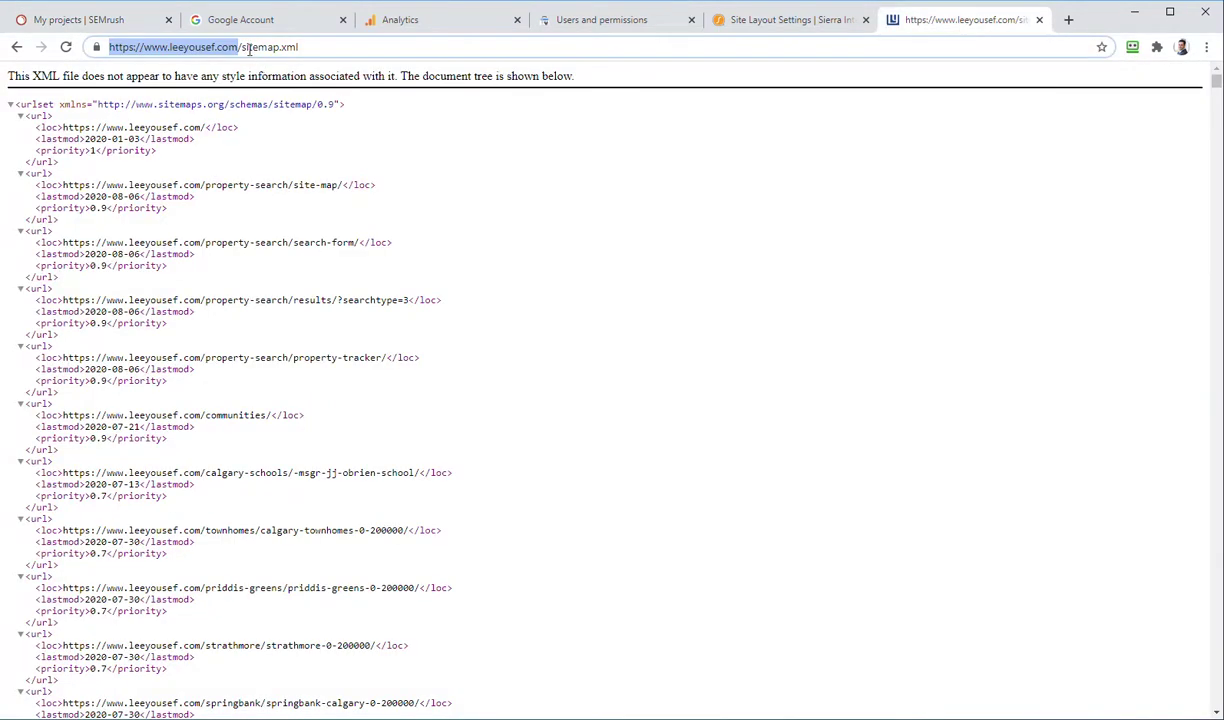
{"action": "left_click_drag", "start_coordinate": [241, 47], "coordinate": [467, 77]}
{"action": "key", "text": "BackSpace"}
{"action": "key", "text": "Return"}
{"action": "mouse_move", "coordinate": [538, 108]}
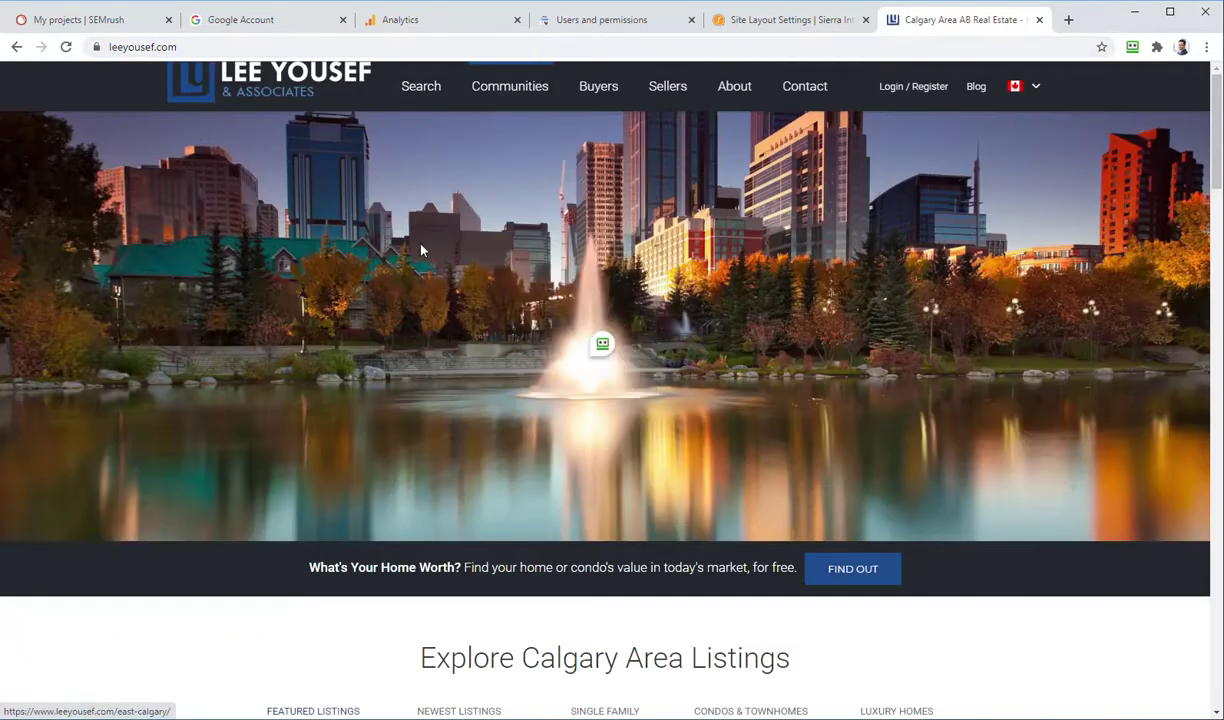
{"action": "scroll", "coordinate": [437, 300], "scroll_direction": "down", "scroll_amount": 3}
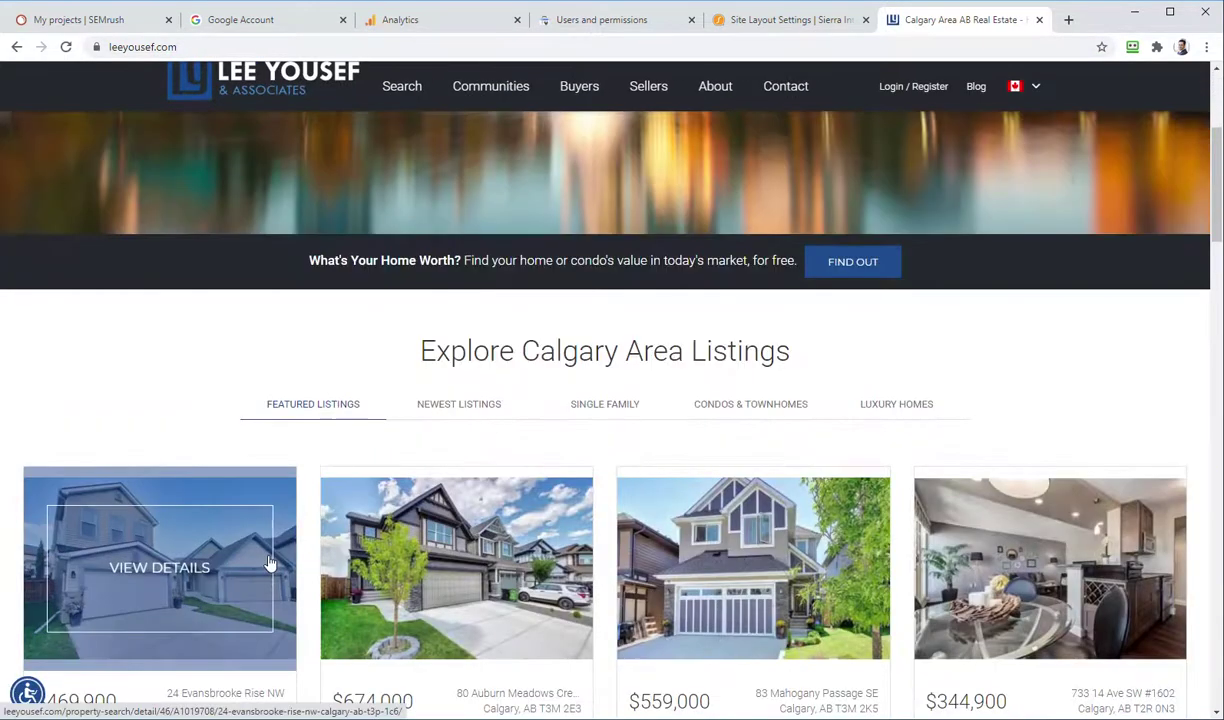
{"action": "scroll", "coordinate": [170, 305], "scroll_direction": "down", "scroll_amount": 2}
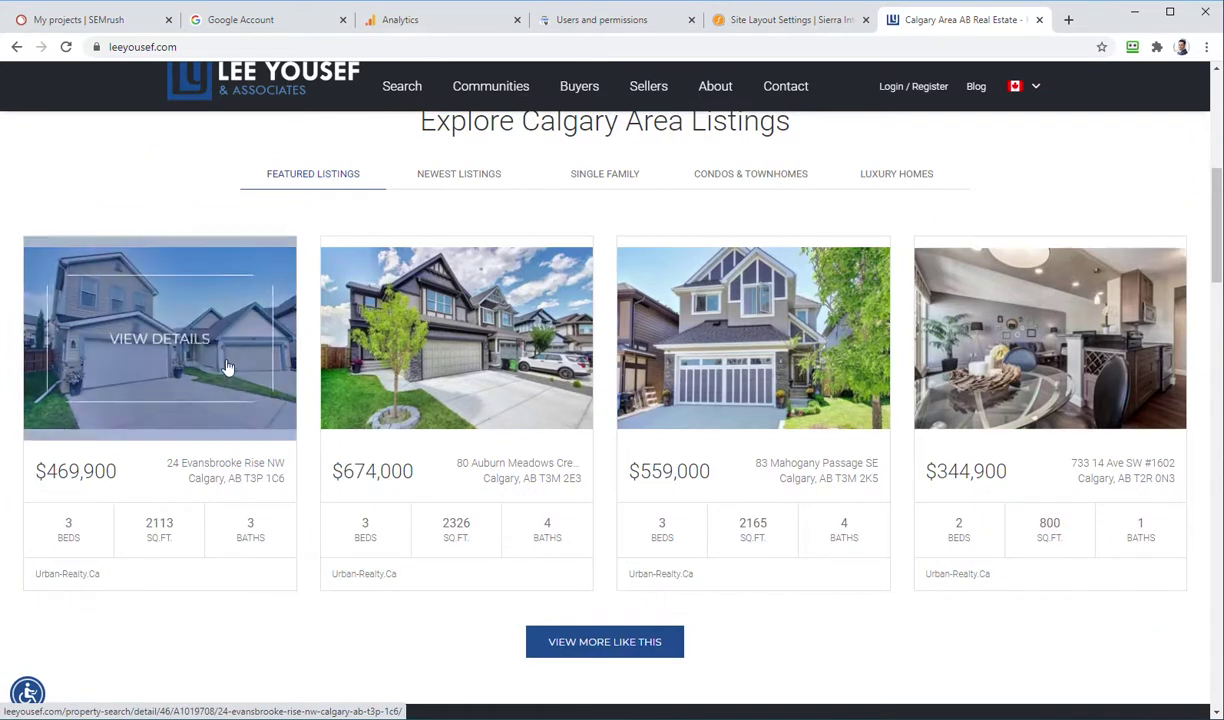
{"action": "left_click", "coordinate": [197, 348]}
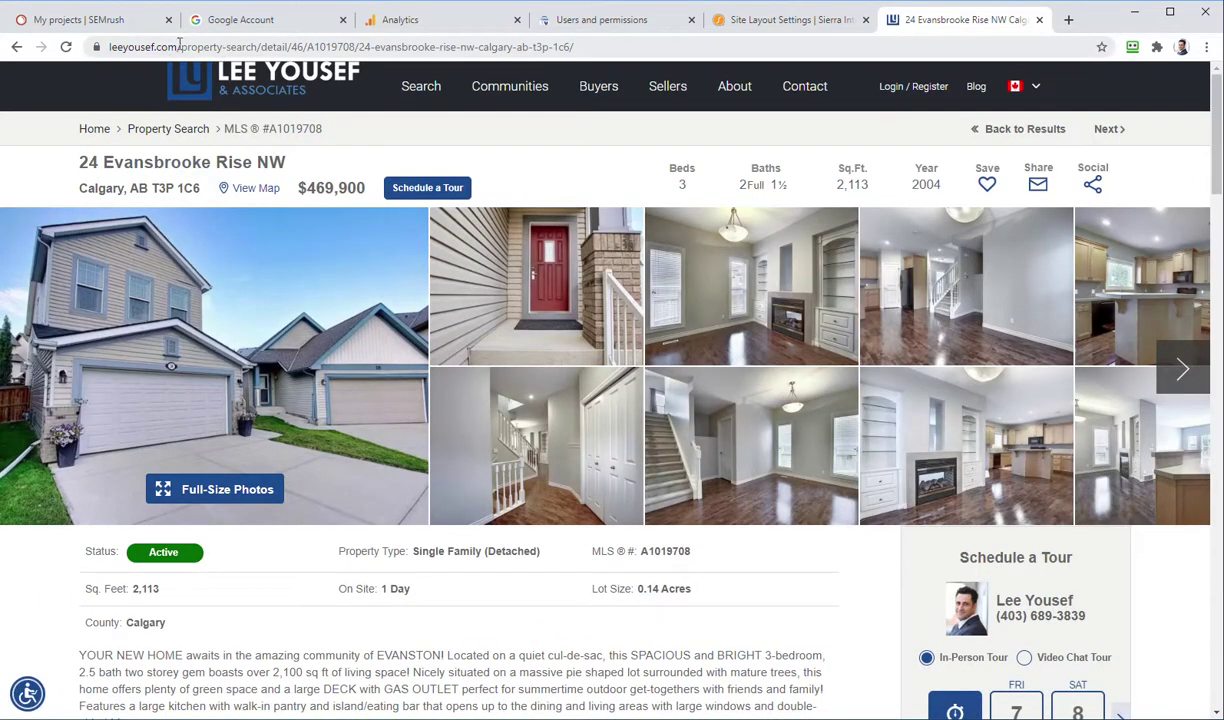
{"action": "left_click_drag", "start_coordinate": [178, 47], "coordinate": [263, 47]}
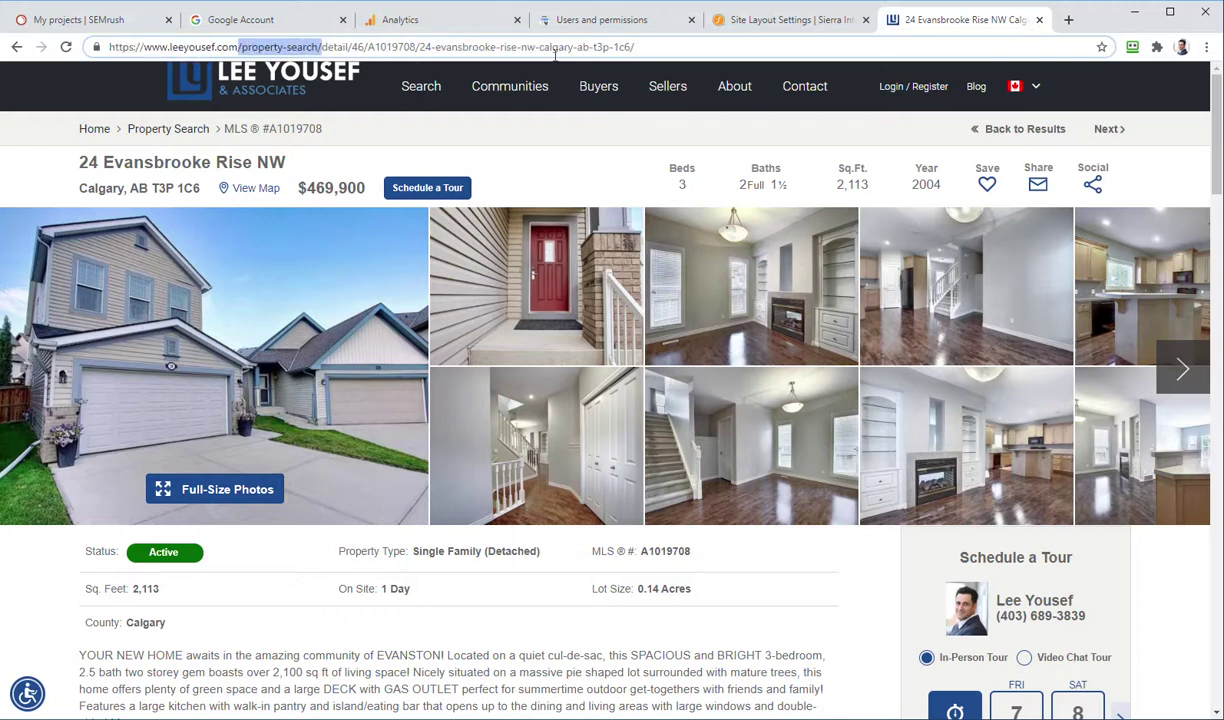
{"action": "left_click", "coordinate": [80, 19]}
Step: Paste /property-search/ into the Disallow mask field, then go back to the listing page
{"action": "left_click", "coordinate": [524, 268]}
{"action": "type", "text": "/property-search/"}
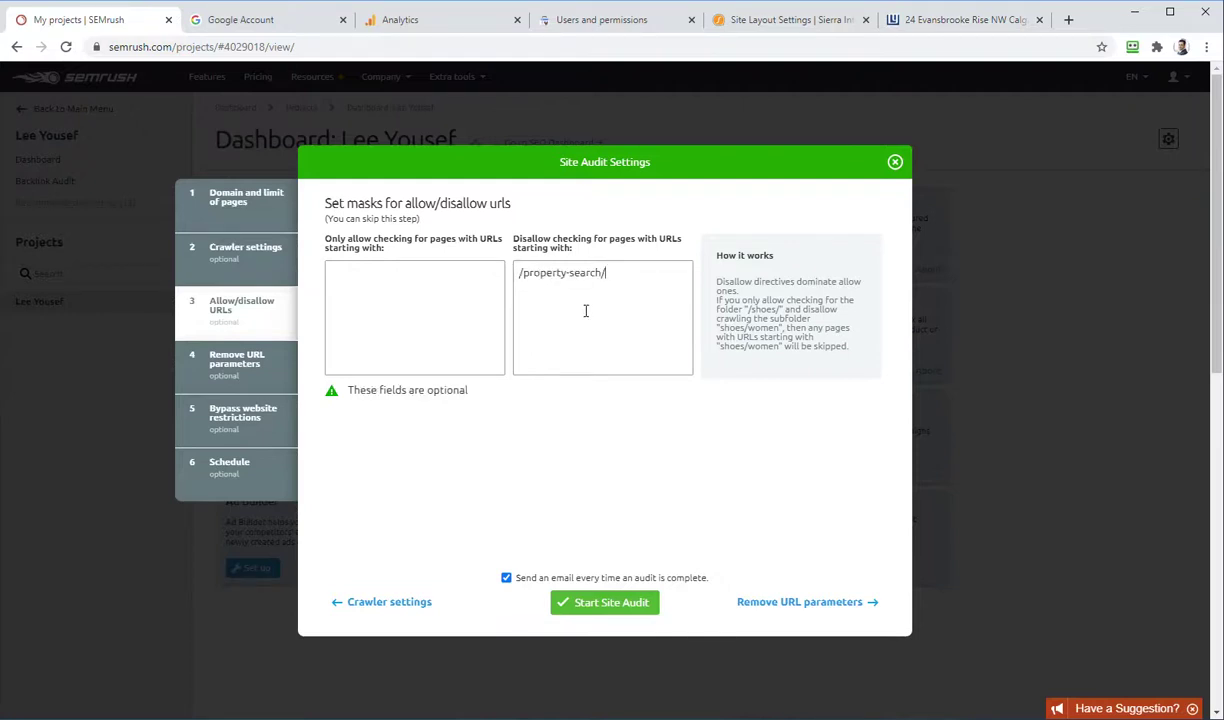
{"action": "left_click", "coordinate": [944, 16]}
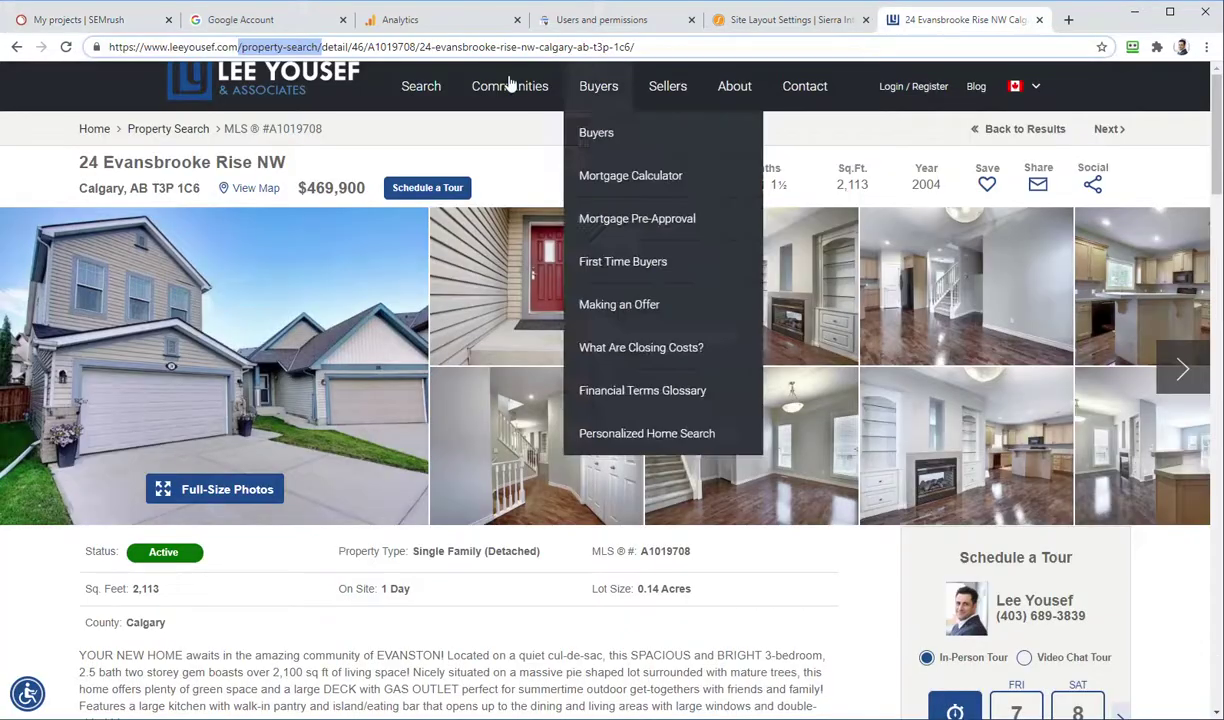
{"action": "left_click", "coordinate": [234, 46]}
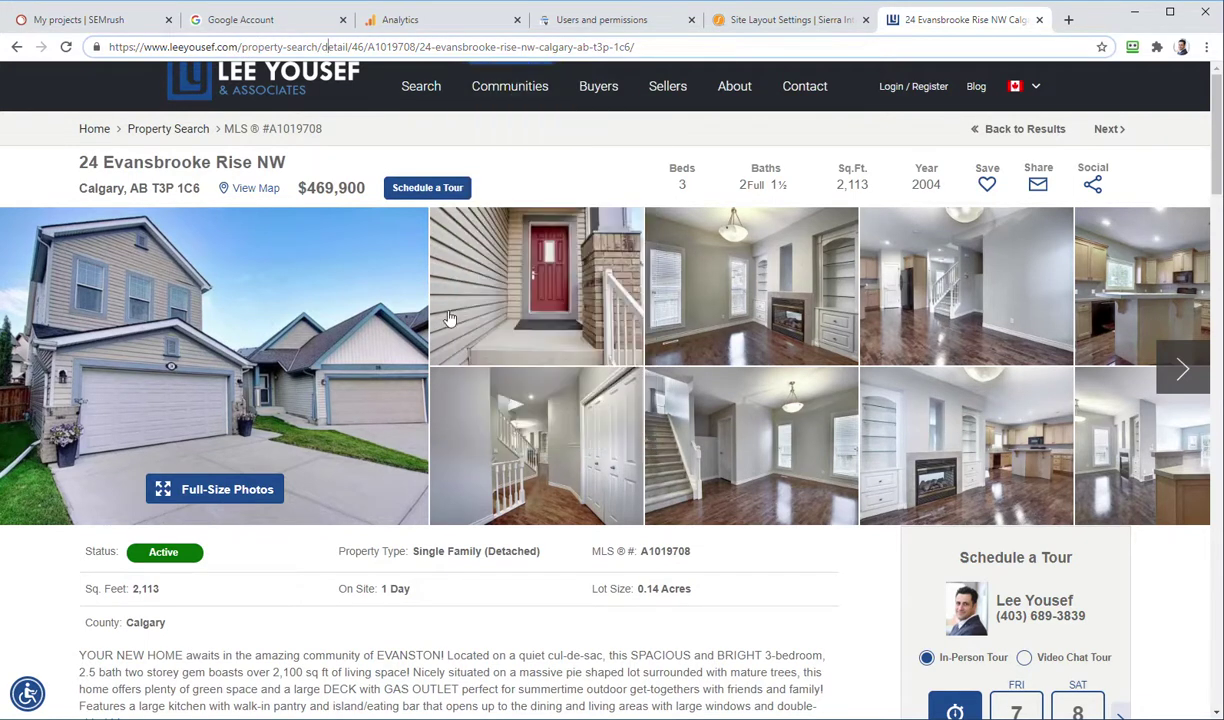
{"action": "mouse_move", "coordinate": [608, 86]}
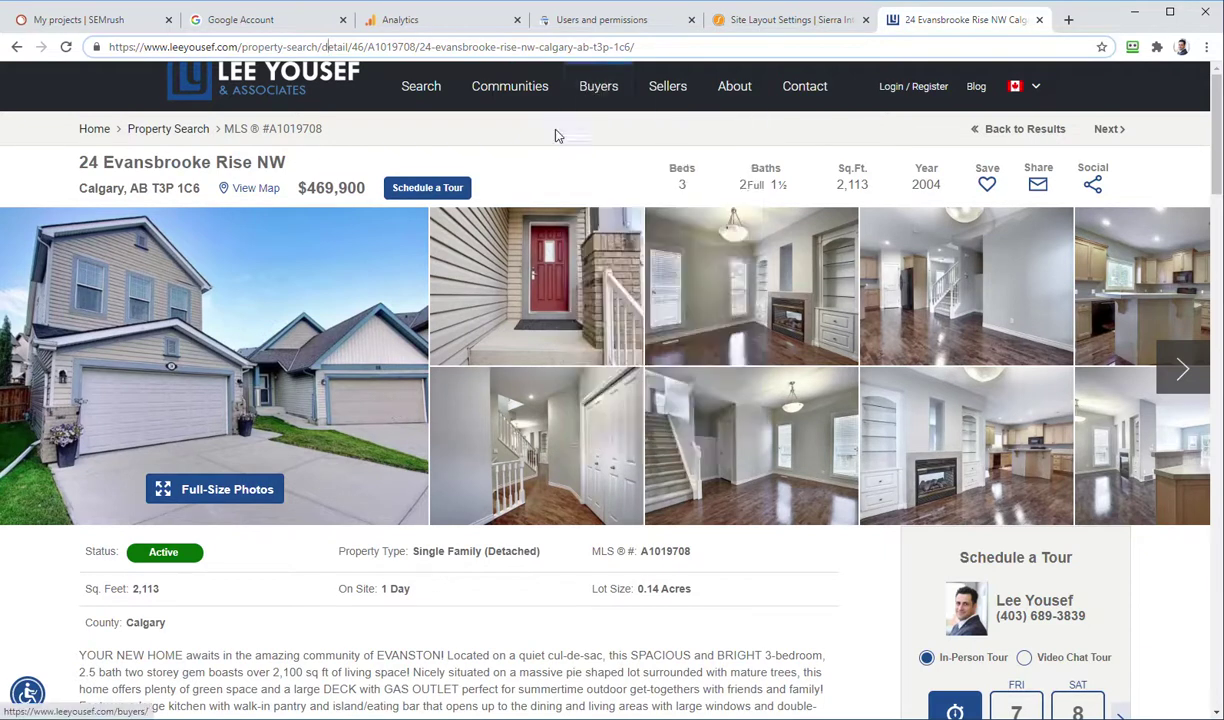
Step: Open the East Calgary community page and its full property search results
{"action": "mouse_move", "coordinate": [510, 86]}
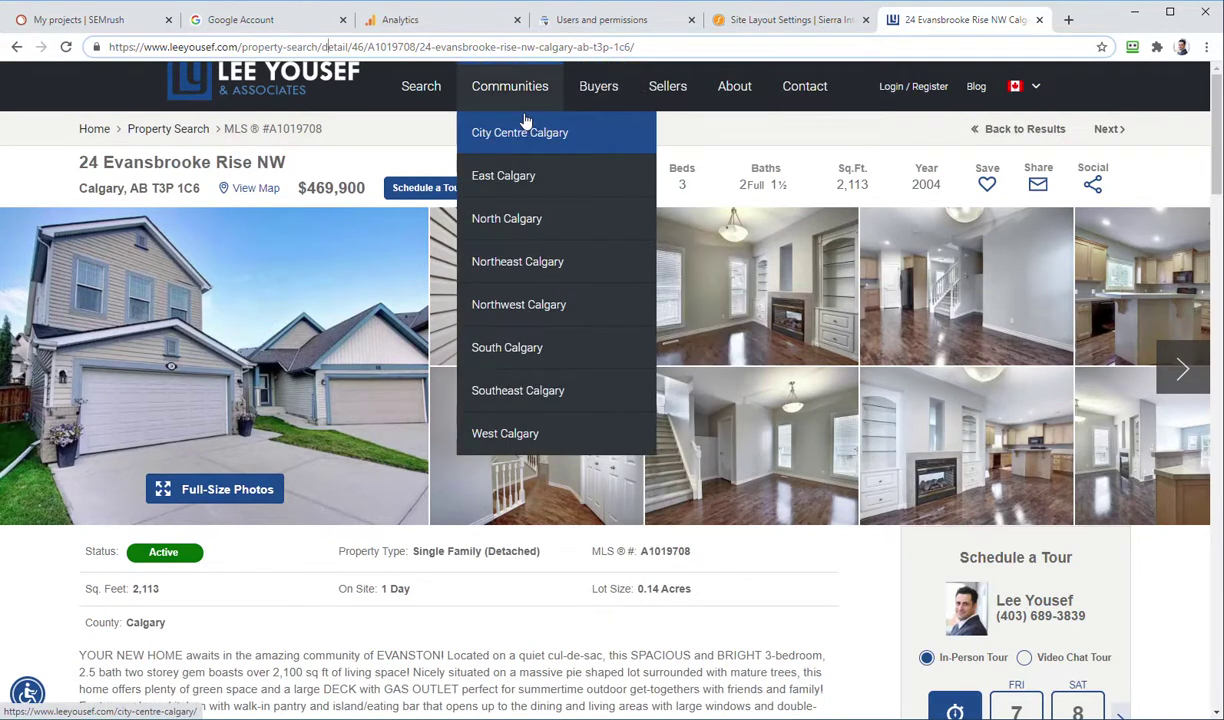
{"action": "left_click", "coordinate": [519, 178]}
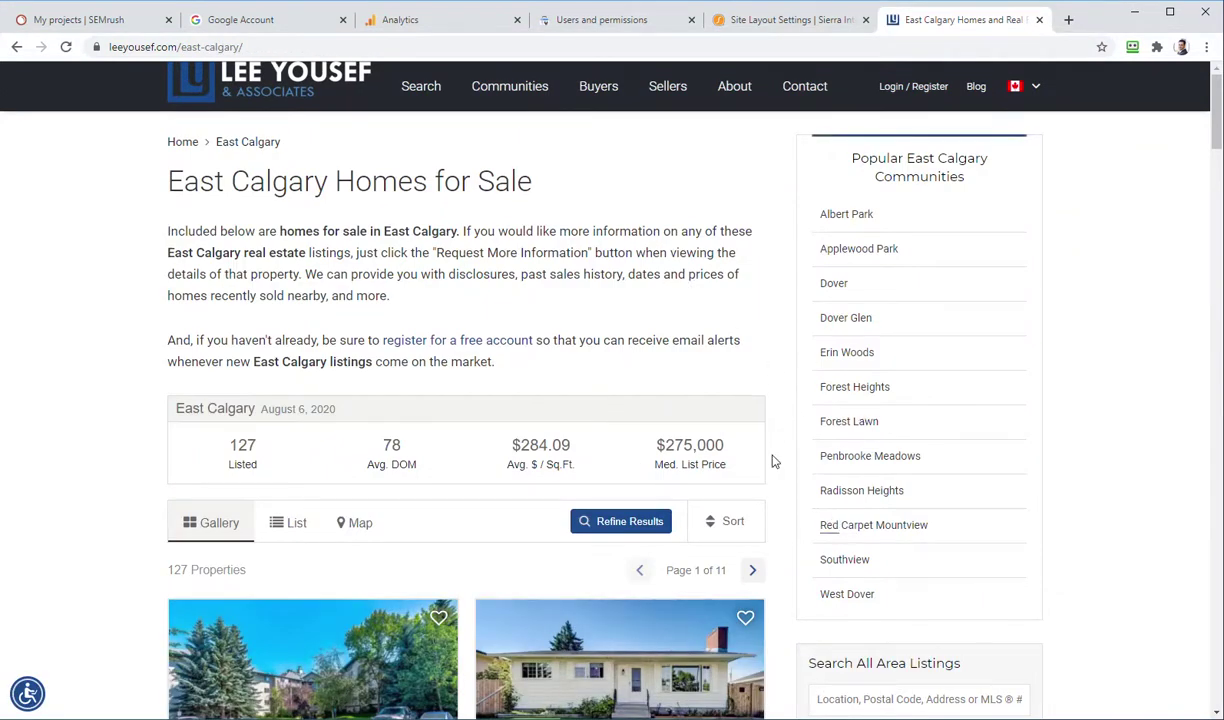
{"action": "scroll", "coordinate": [754, 300], "scroll_direction": "down", "scroll_amount": 5}
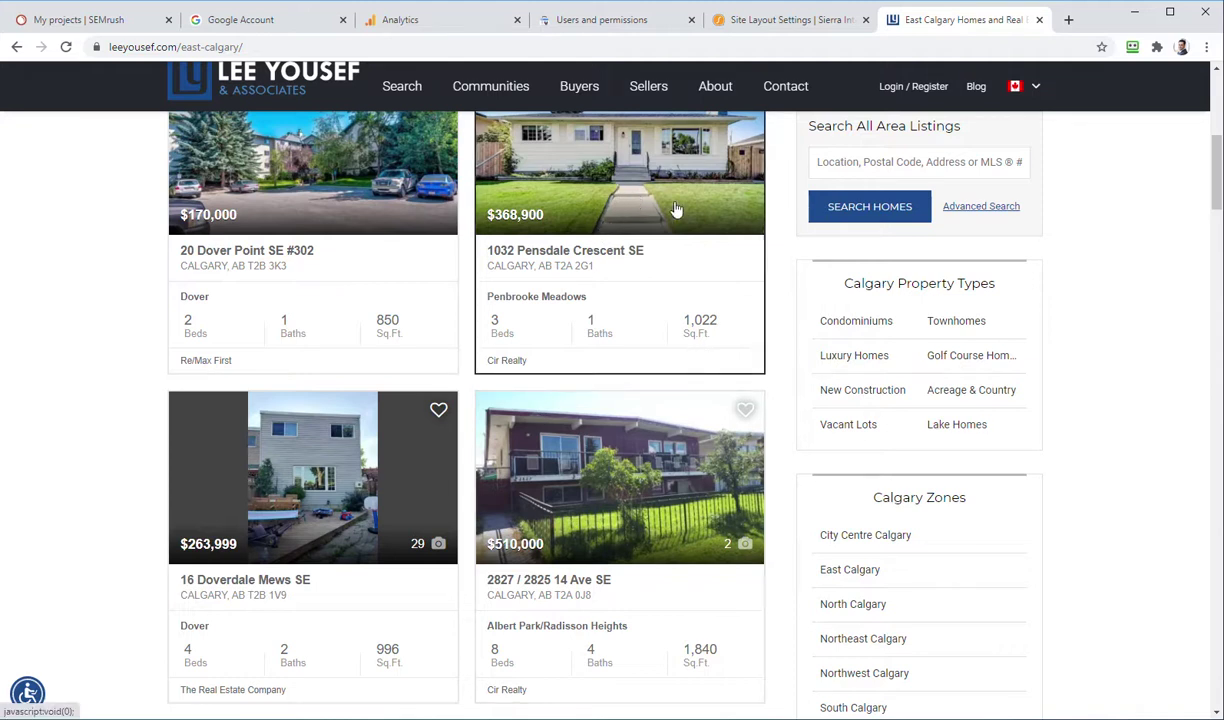
{"action": "left_click", "coordinate": [853, 210]}
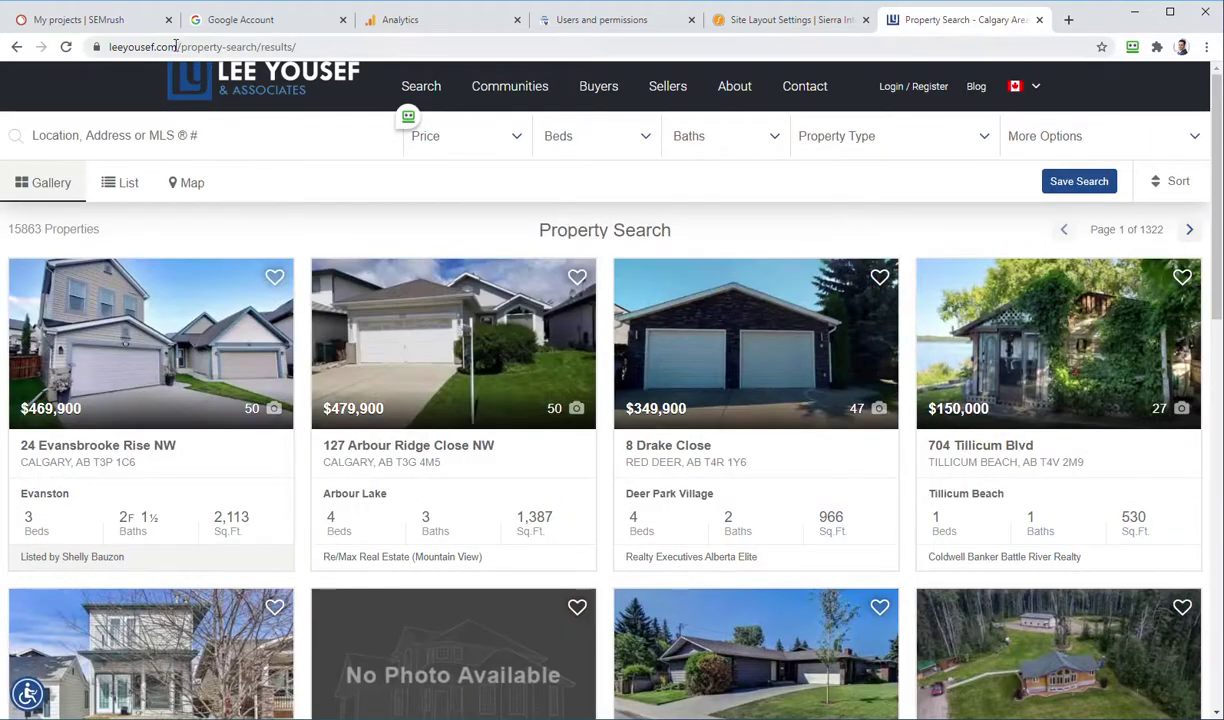
Step: Confirm the results page URL falls under /property-search/, then return to the SEMrush audit dialog
{"action": "left_click_drag", "start_coordinate": [172, 47], "coordinate": [268, 84]}
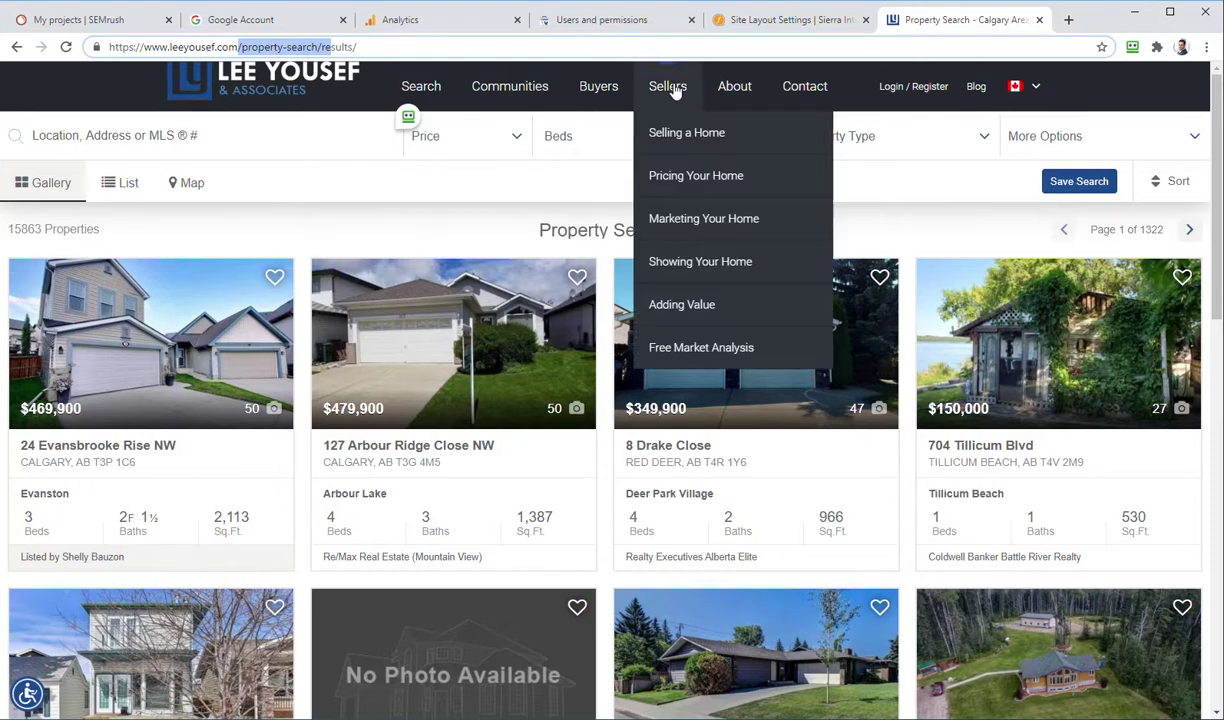
{"action": "mouse_move", "coordinate": [525, 103]}
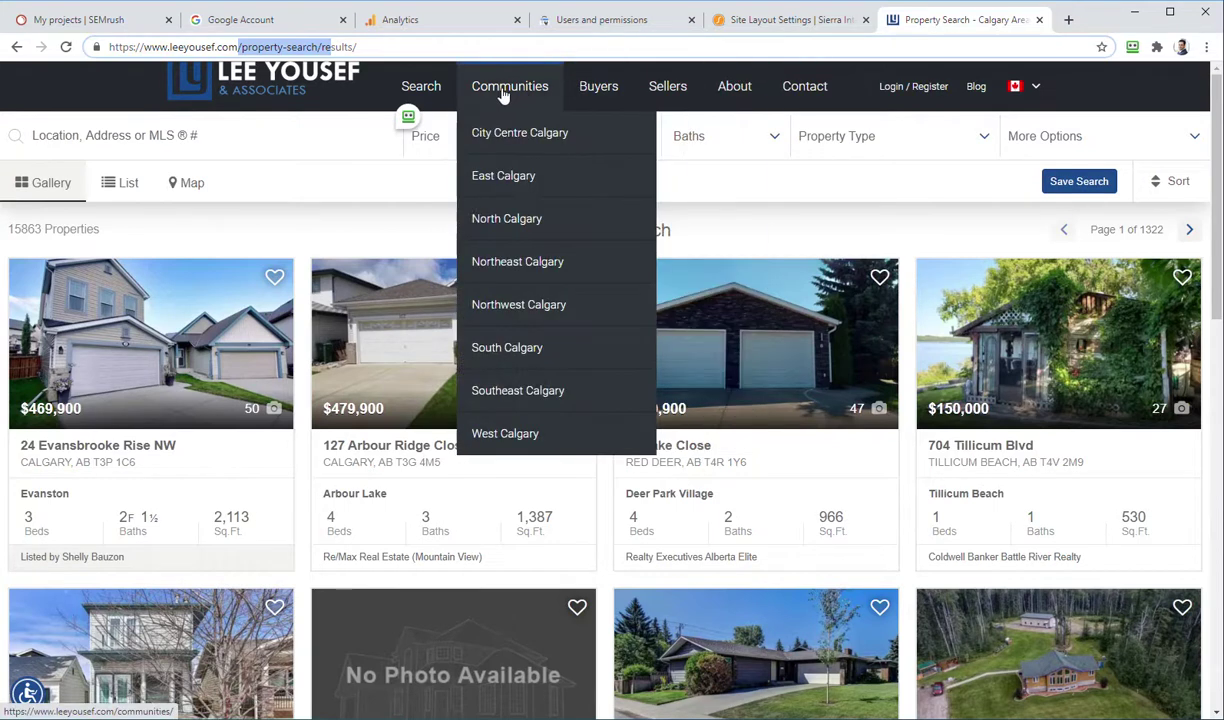
{"action": "mouse_move", "coordinate": [425, 108]}
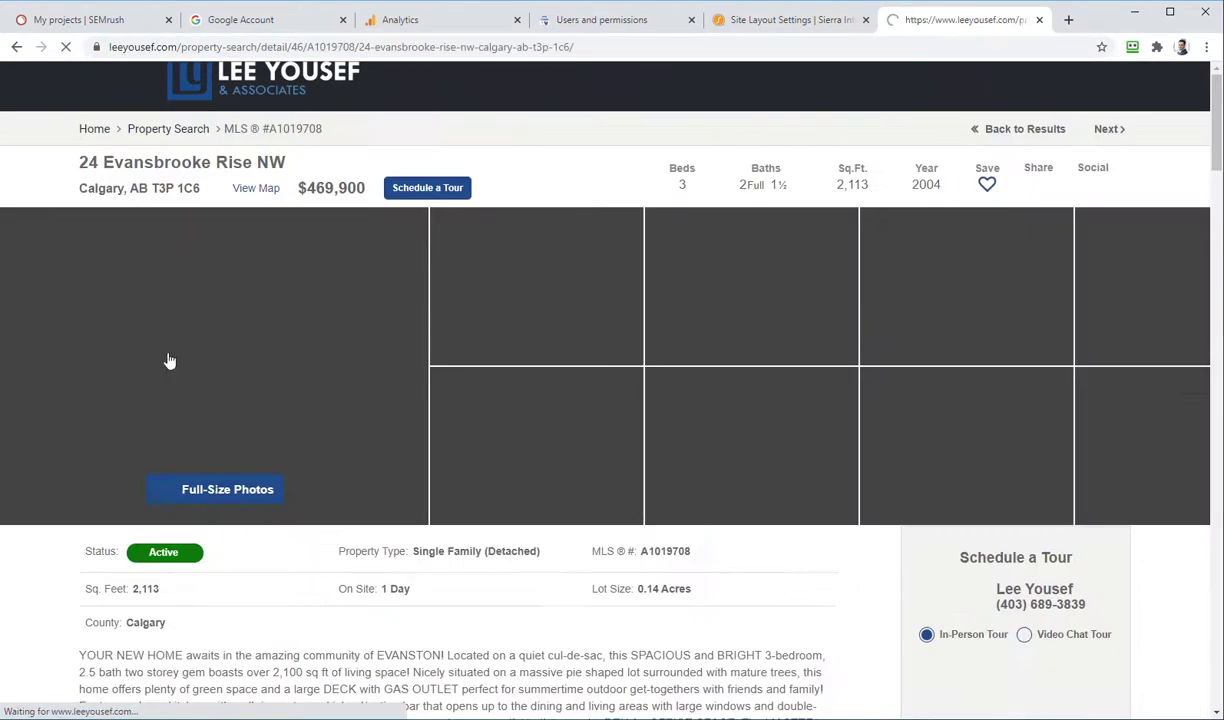
{"action": "scroll", "coordinate": [353, 365], "scroll_direction": "down", "scroll_amount": 10}
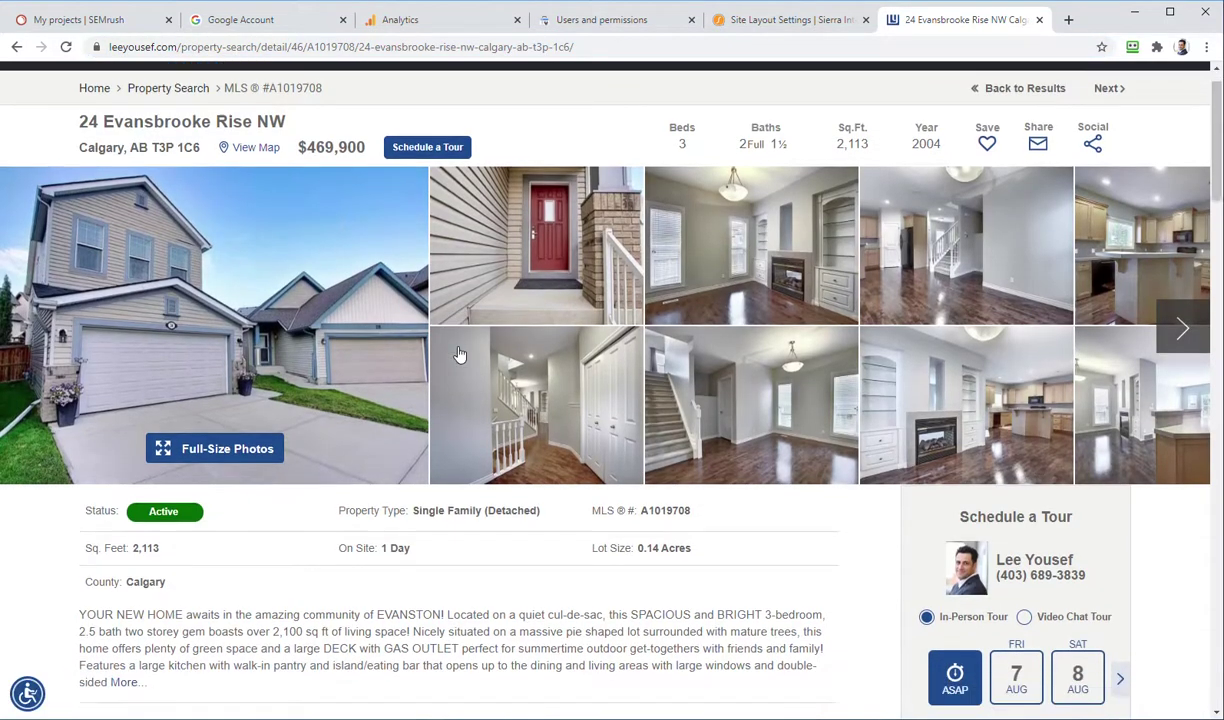
{"action": "scroll", "coordinate": [218, 387], "scroll_direction": "down", "scroll_amount": 20}
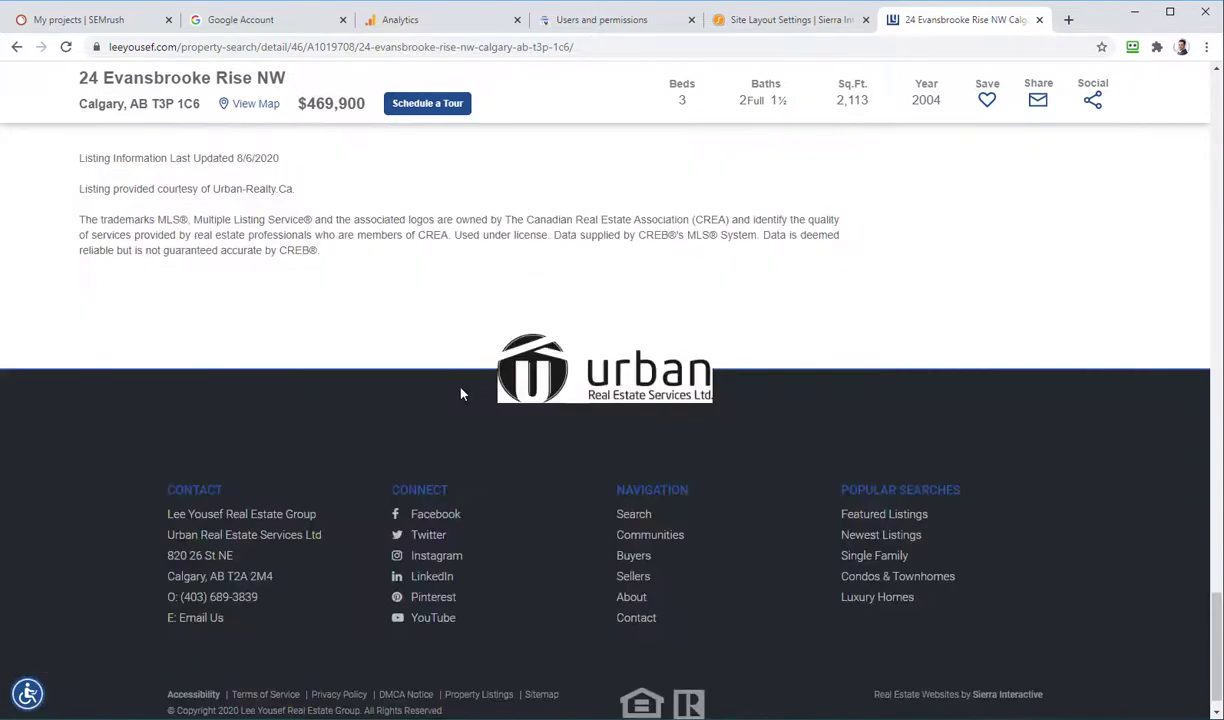
{"action": "scroll", "coordinate": [490, 405], "scroll_direction": "up", "scroll_amount": 18}
{"action": "scroll", "coordinate": [483, 410], "scroll_direction": "up", "scroll_amount": 10}
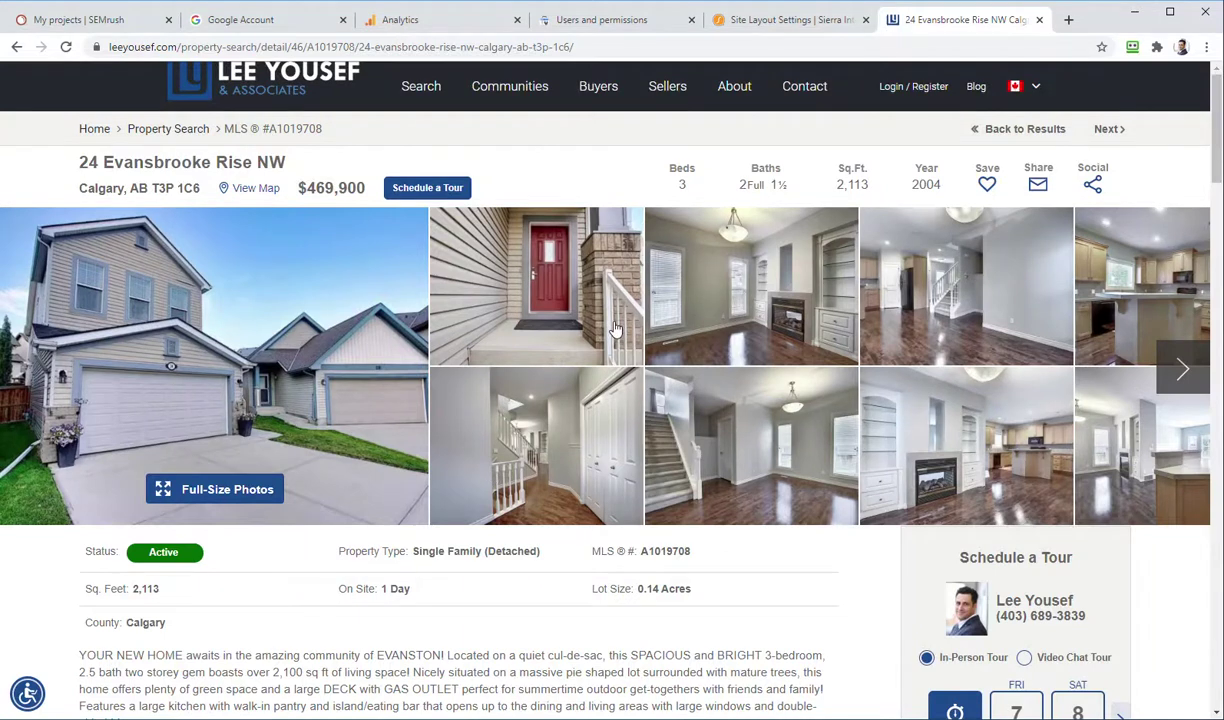
{"action": "left_click", "coordinate": [133, 22]}
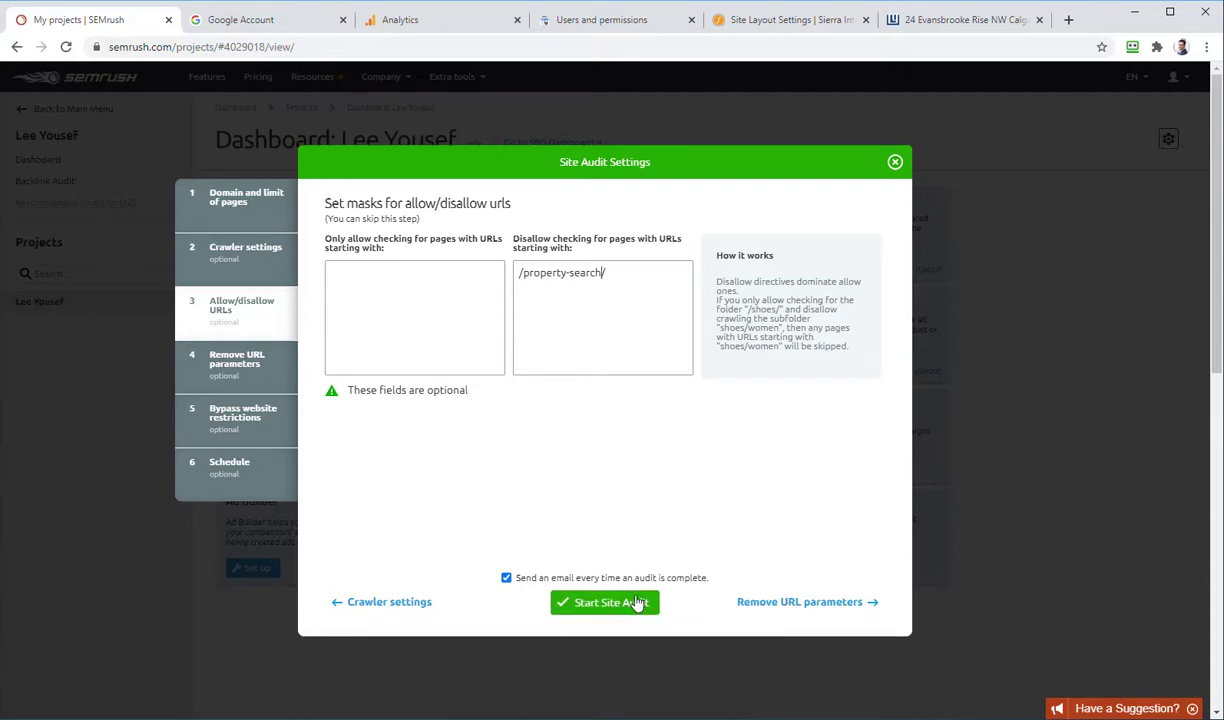
Step: Skip URL parameters and bypass restrictions, keep the Weekly, Every Monday schedule, and start the audit
{"action": "left_click", "coordinate": [811, 603]}
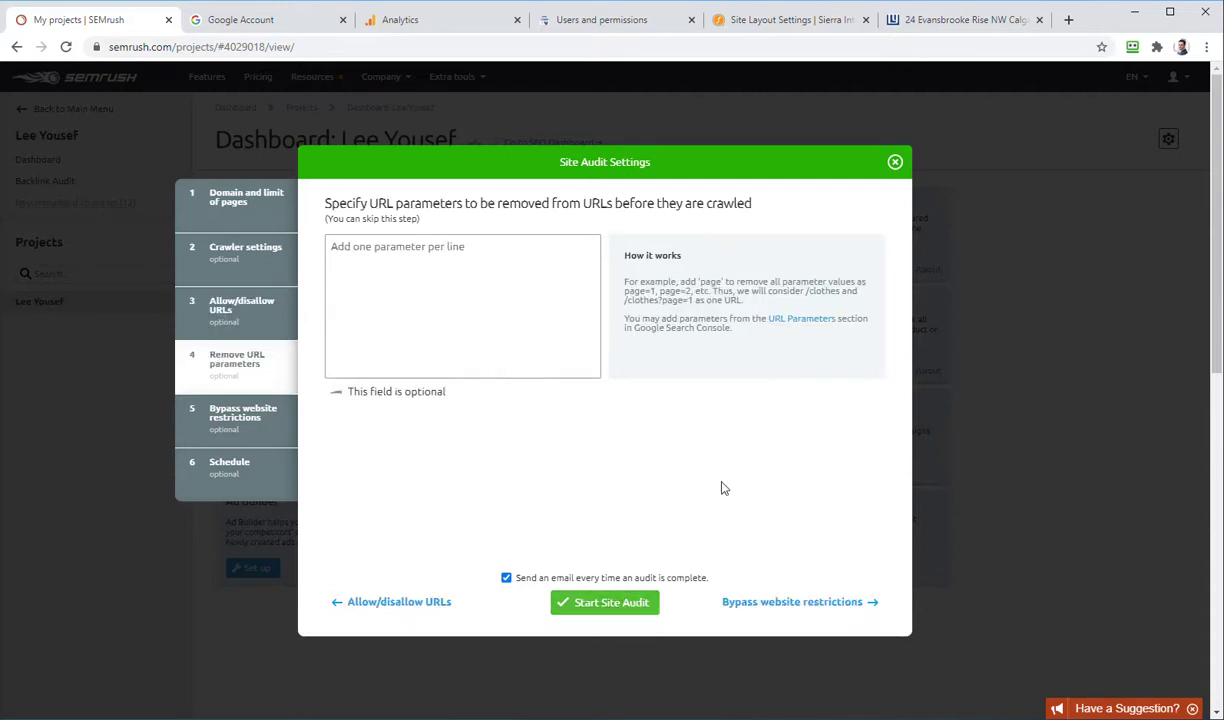
{"action": "left_click", "coordinate": [797, 603]}
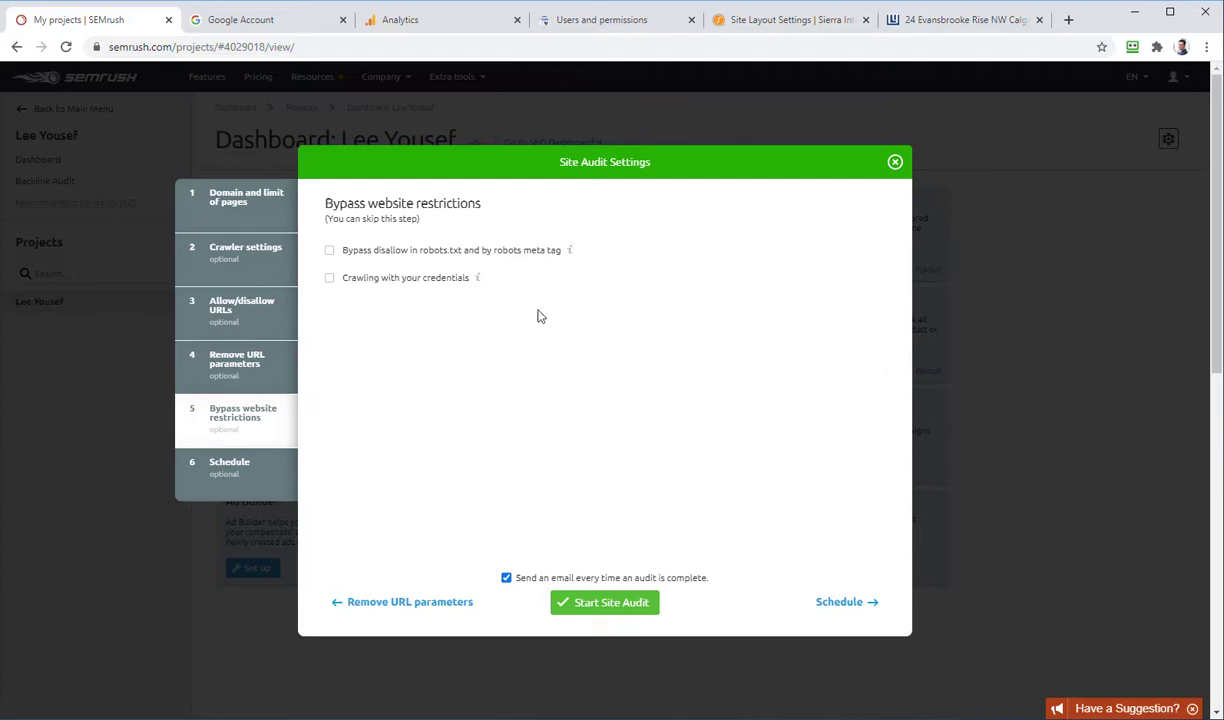
{"action": "left_click", "coordinate": [838, 603]}
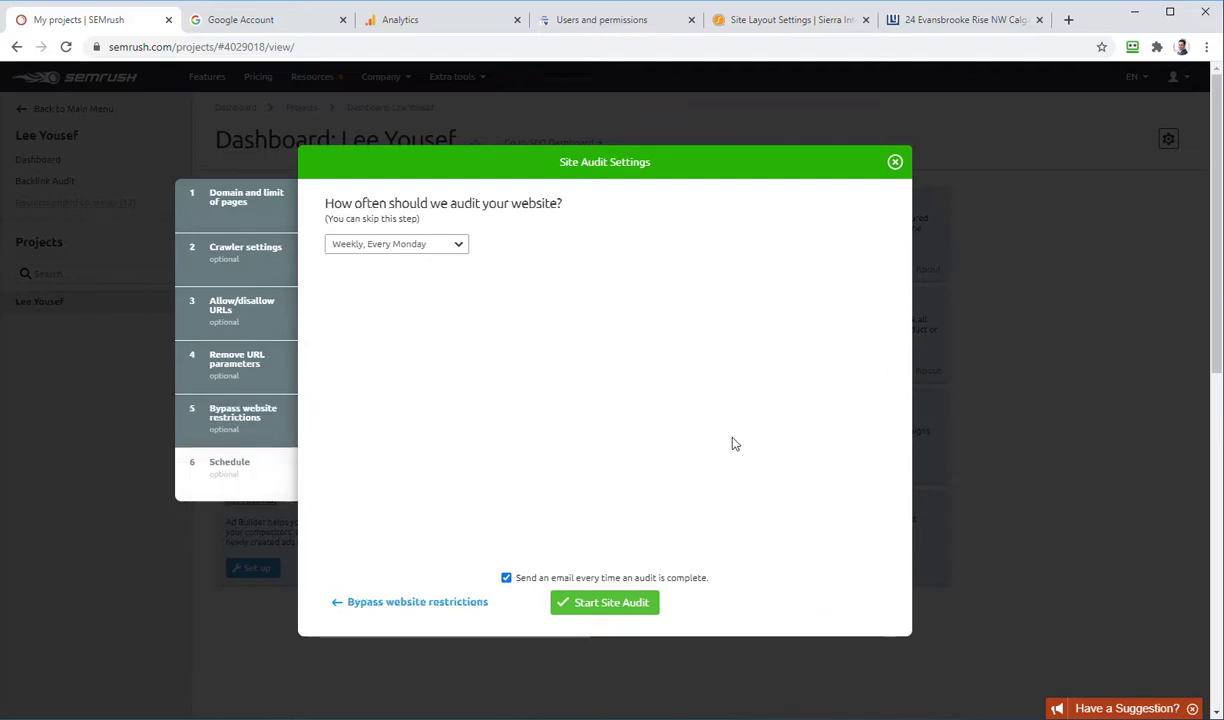
{"action": "left_click", "coordinate": [392, 248]}
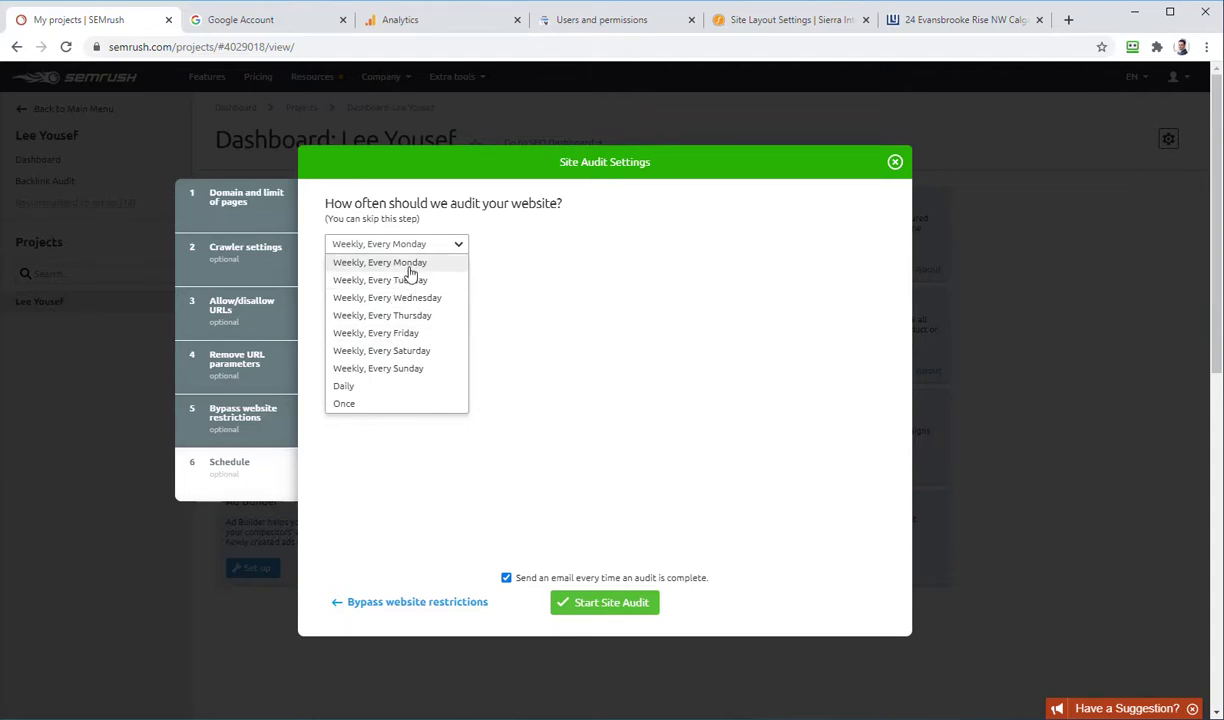
{"action": "left_click", "coordinate": [410, 268]}
{"action": "left_click", "coordinate": [618, 609]}
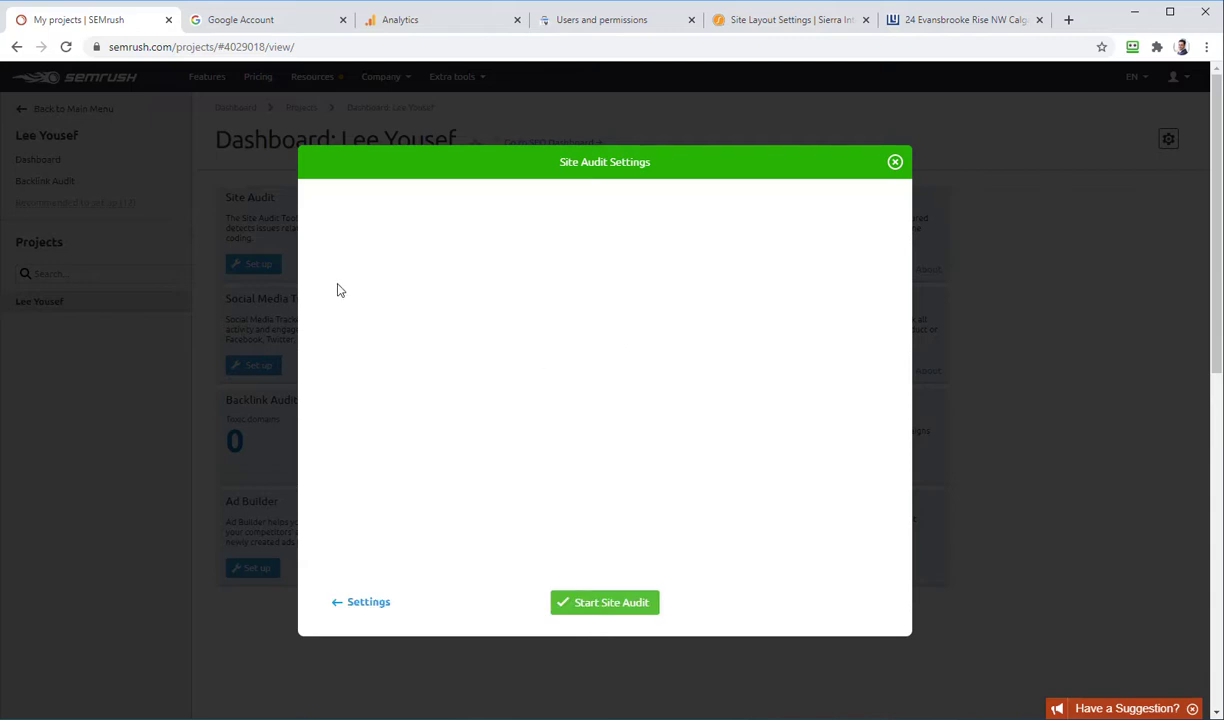
Step: Launch the Site Audit crawl and switch to the Google Analytics tracking-code page
{"action": "left_click", "coordinate": [601, 603]}
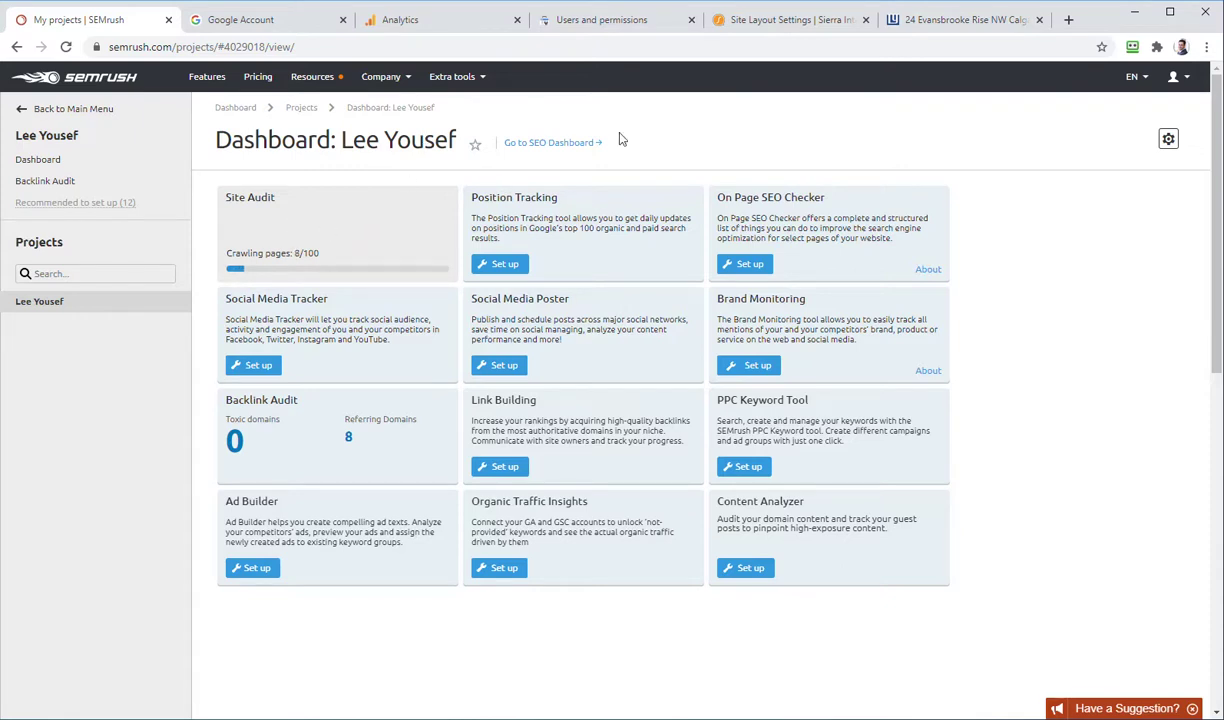
{"action": "left_click", "coordinate": [437, 20]}
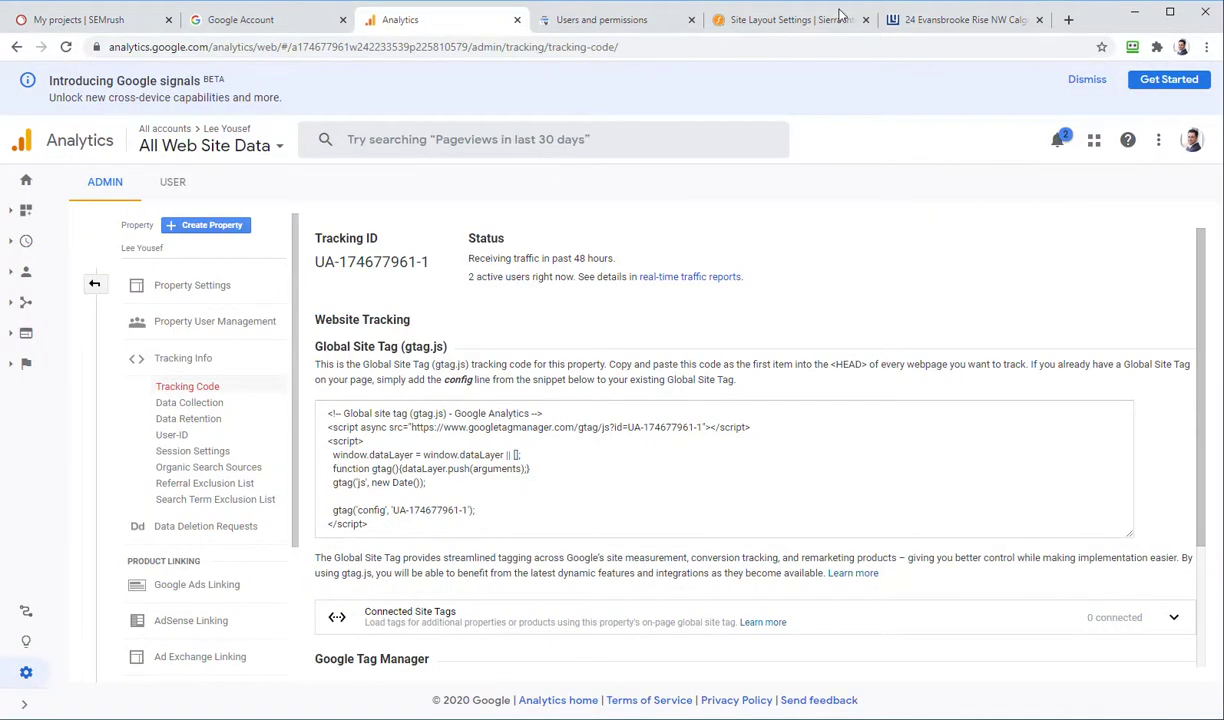
Step: Review the Sierra Facebook Tracking Pixel ID and head code unchanged, and save the tracking settings
{"action": "left_click", "coordinate": [800, 27]}
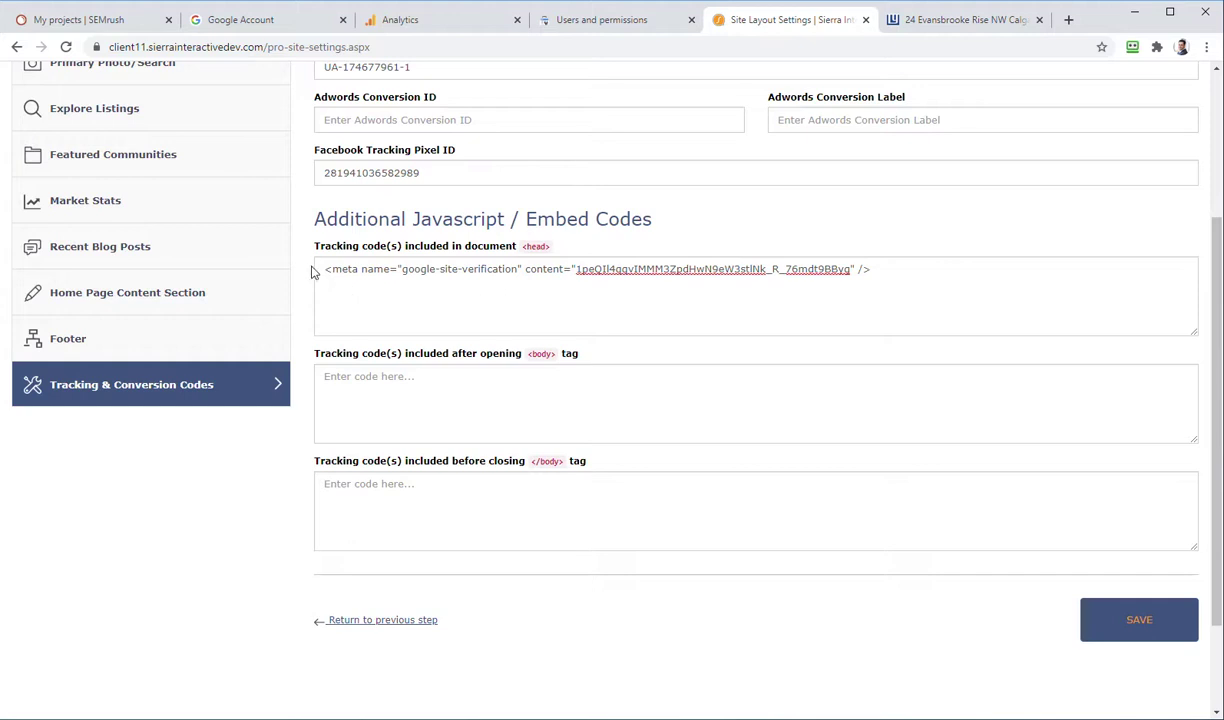
{"action": "left_click", "coordinate": [925, 271]}
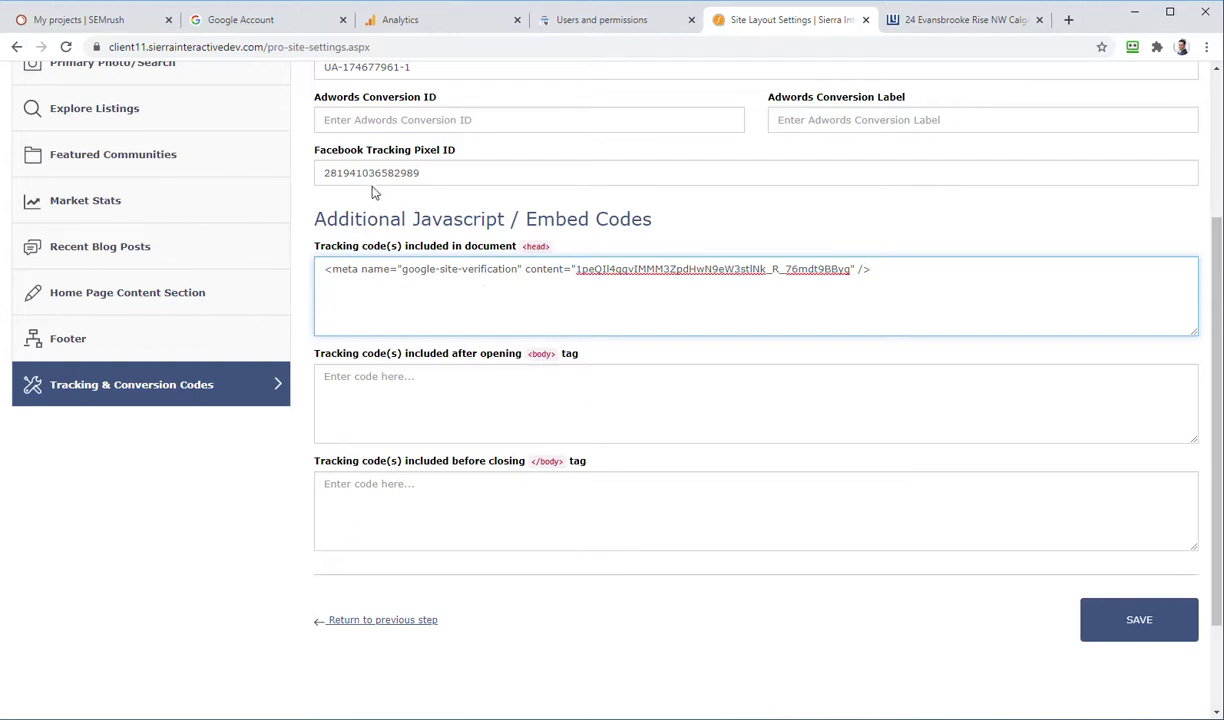
{"action": "left_click", "coordinate": [321, 175]}
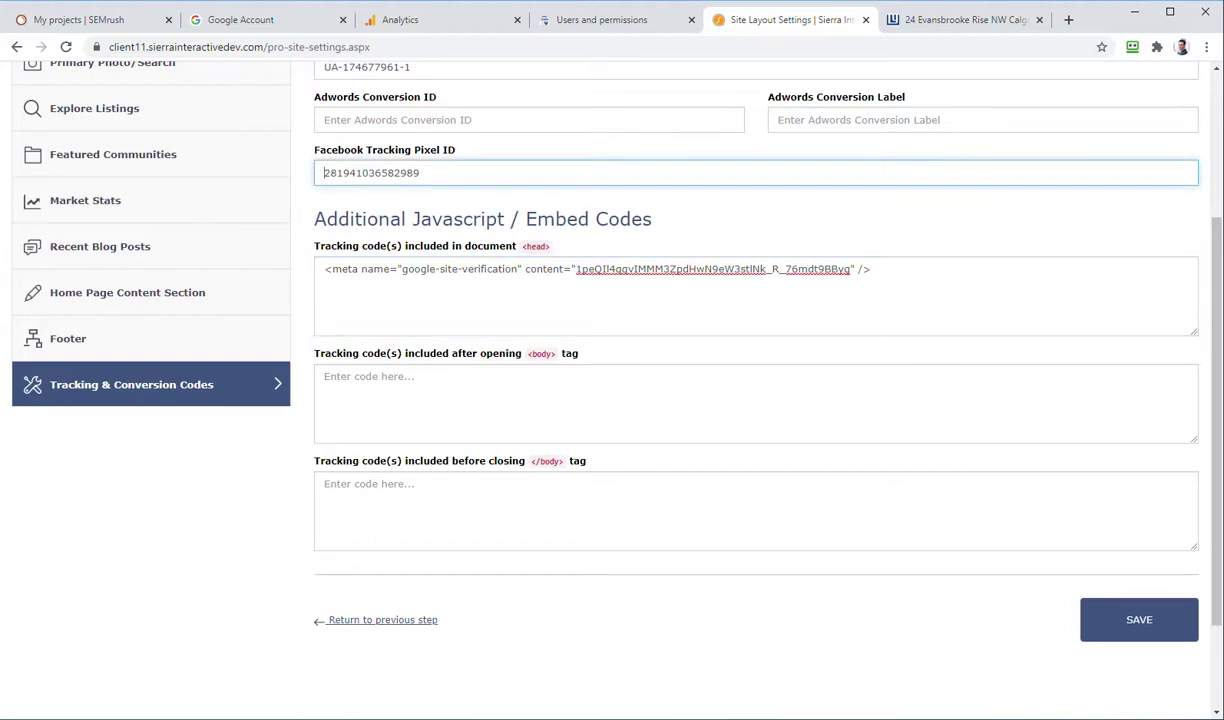
{"action": "key", "text": "alt+Tab"}
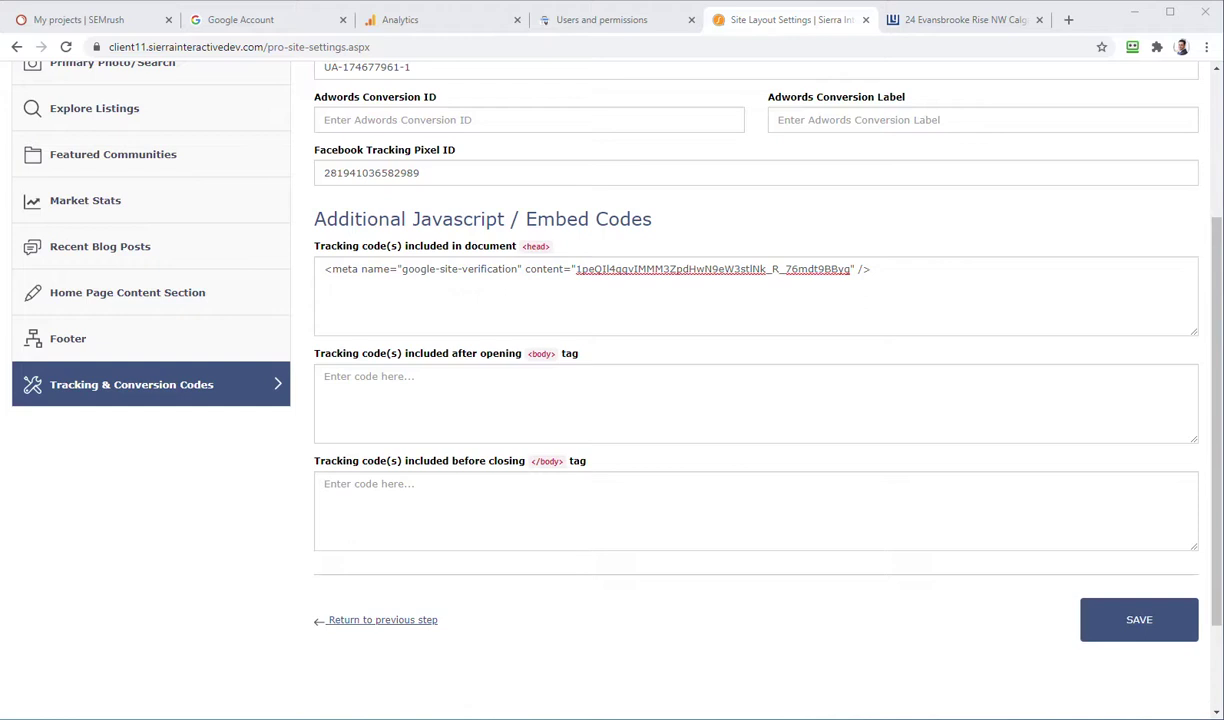
{"action": "left_click", "coordinate": [440, 172]}
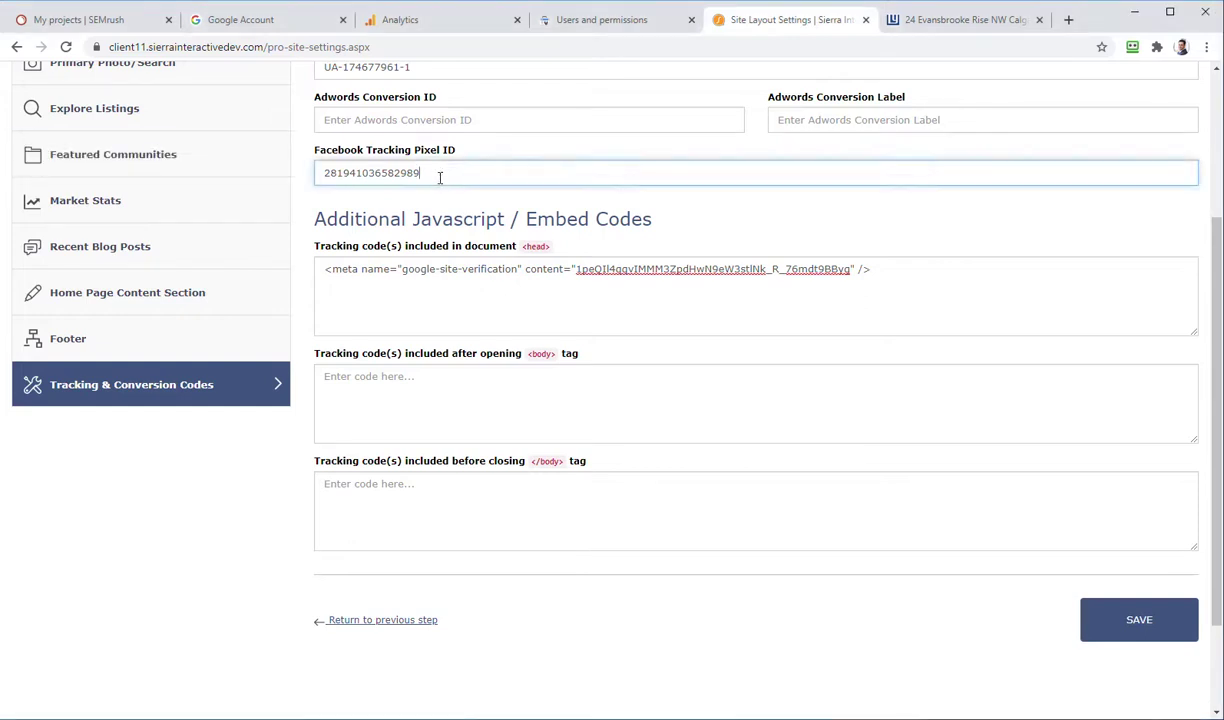
{"action": "left_click_drag", "start_coordinate": [440, 172], "coordinate": [285, 178]}
{"action": "key", "text": "Right"}
{"action": "left_click", "coordinate": [1183, 620]}
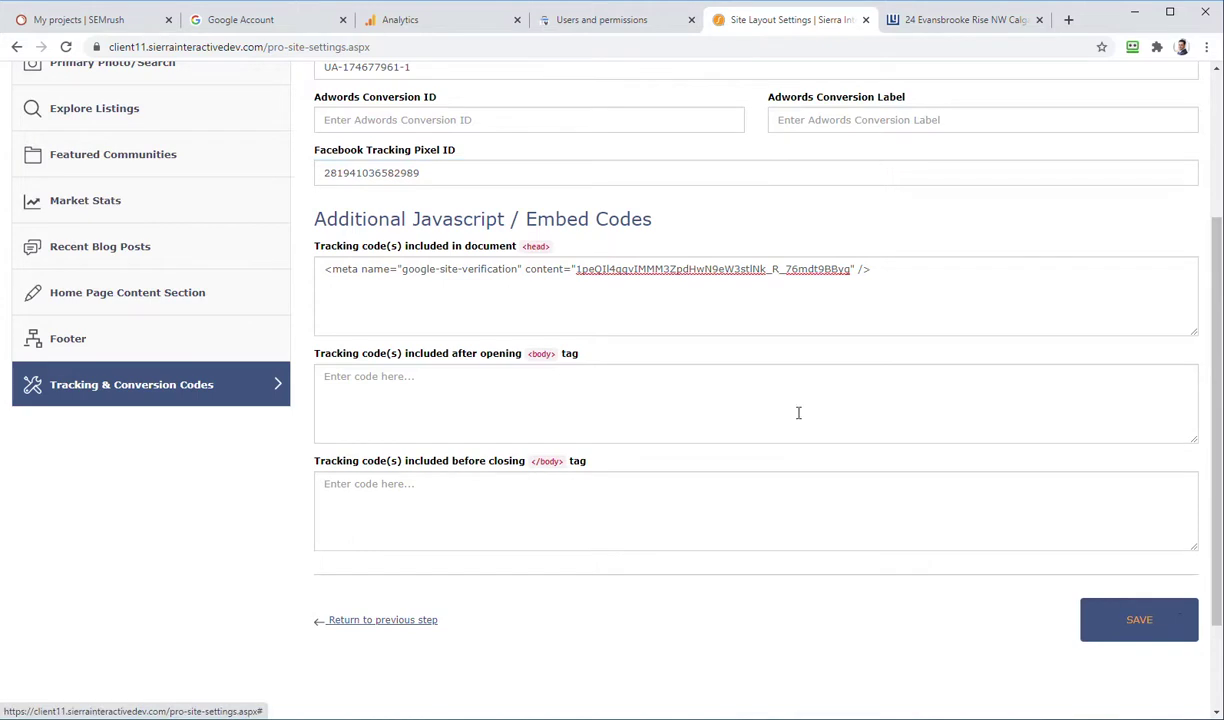
{"action": "left_click", "coordinate": [463, 283]}
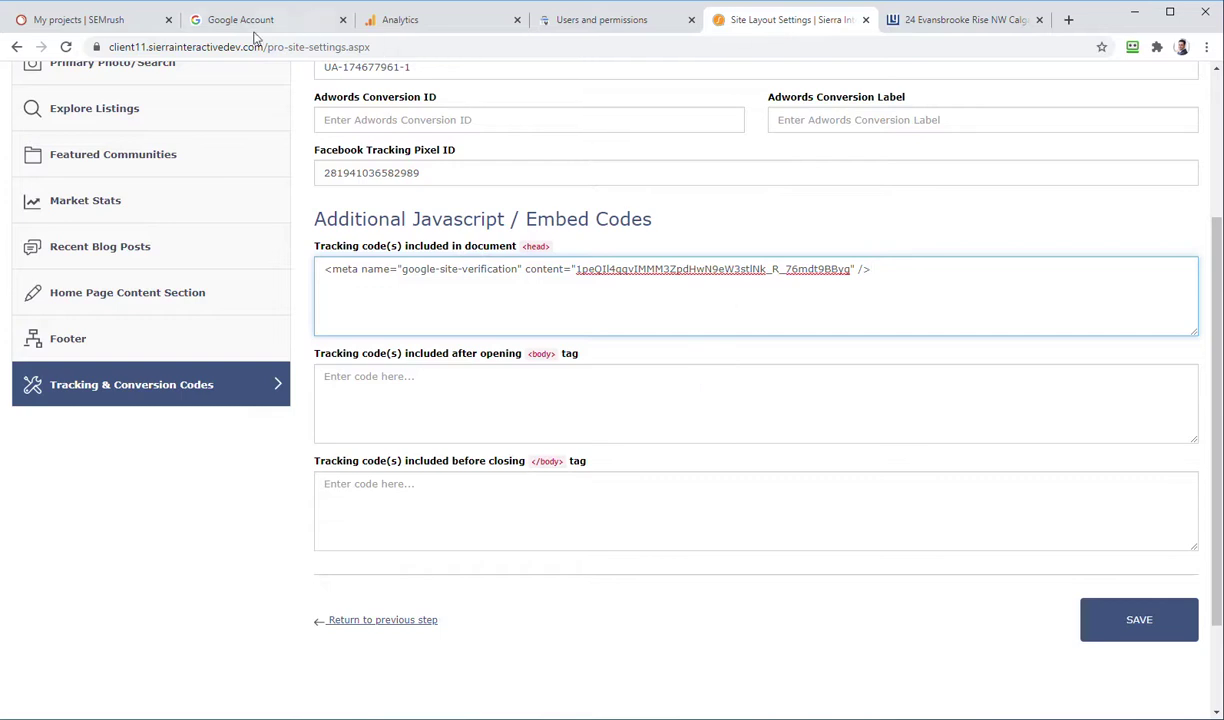
{"action": "left_click", "coordinate": [115, 20]}
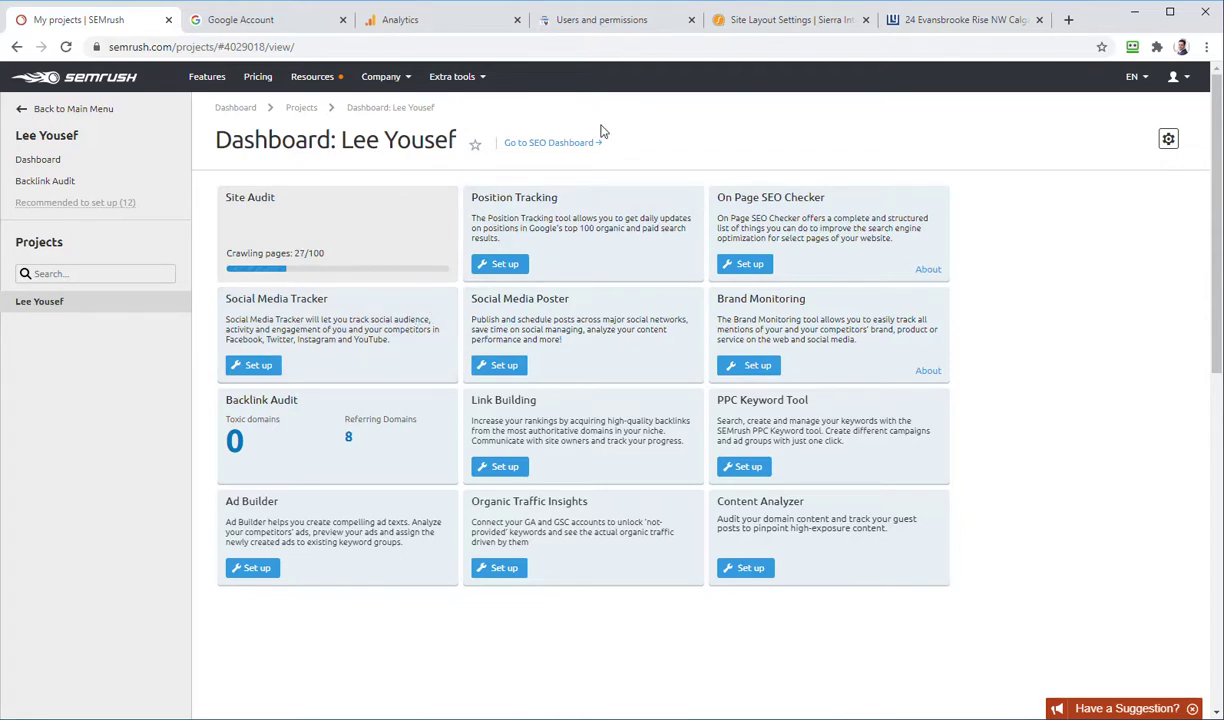
Step: Switch to Google Analytics and expand Admin into its Account, Property and View columns
{"action": "left_click", "coordinate": [393, 21]}
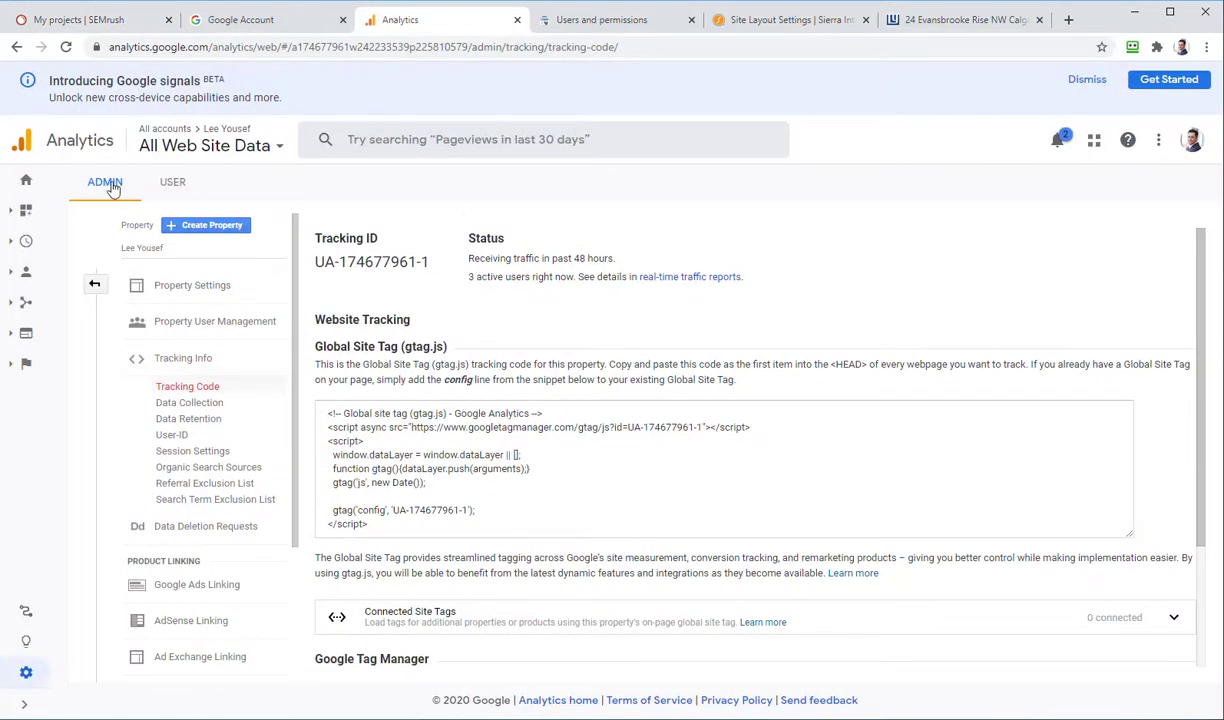
{"action": "left_click", "coordinate": [95, 287]}
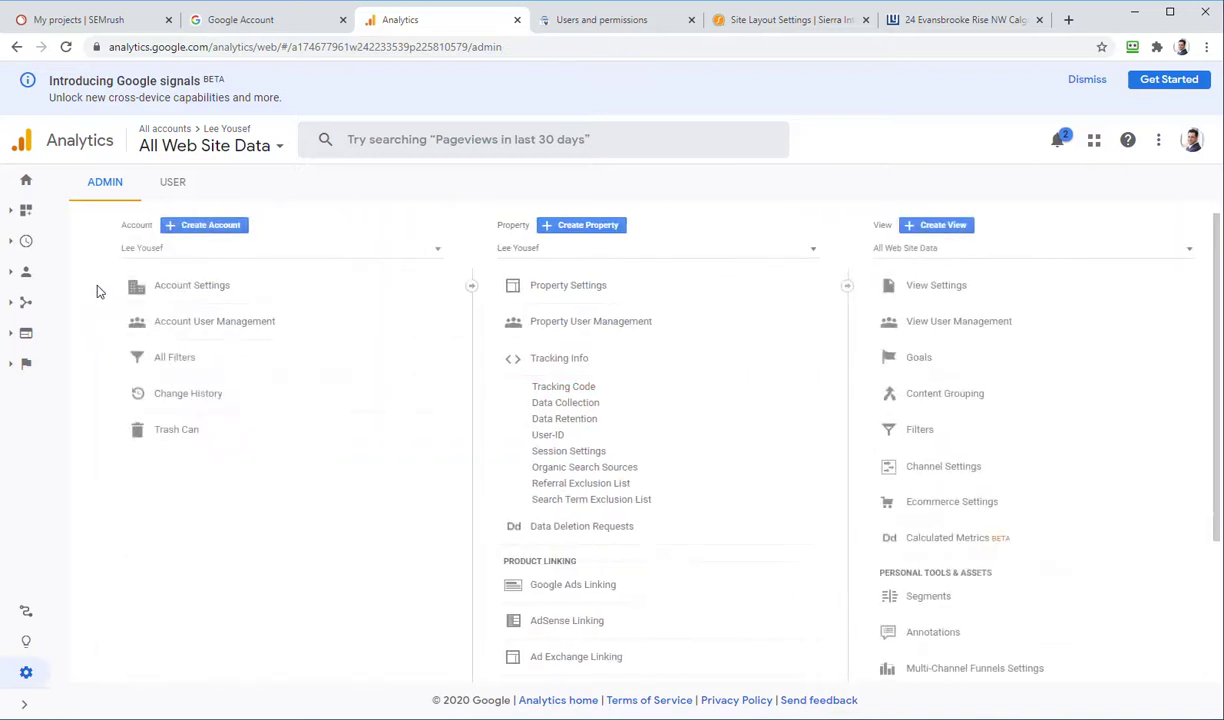
Step: Add the SEO consultant's e-mail as a Google Analytics account user with Edit and Manage Users permissions
{"action": "left_click", "coordinate": [208, 322]}
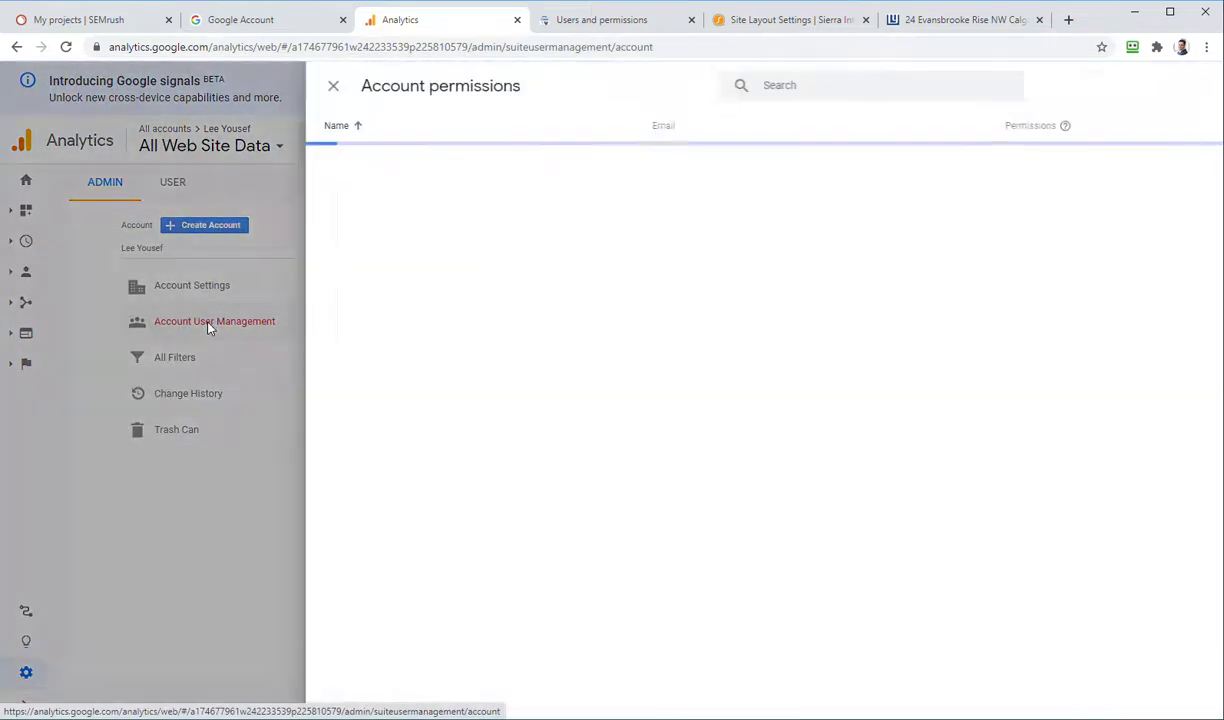
{"action": "left_click", "coordinate": [1166, 90]}
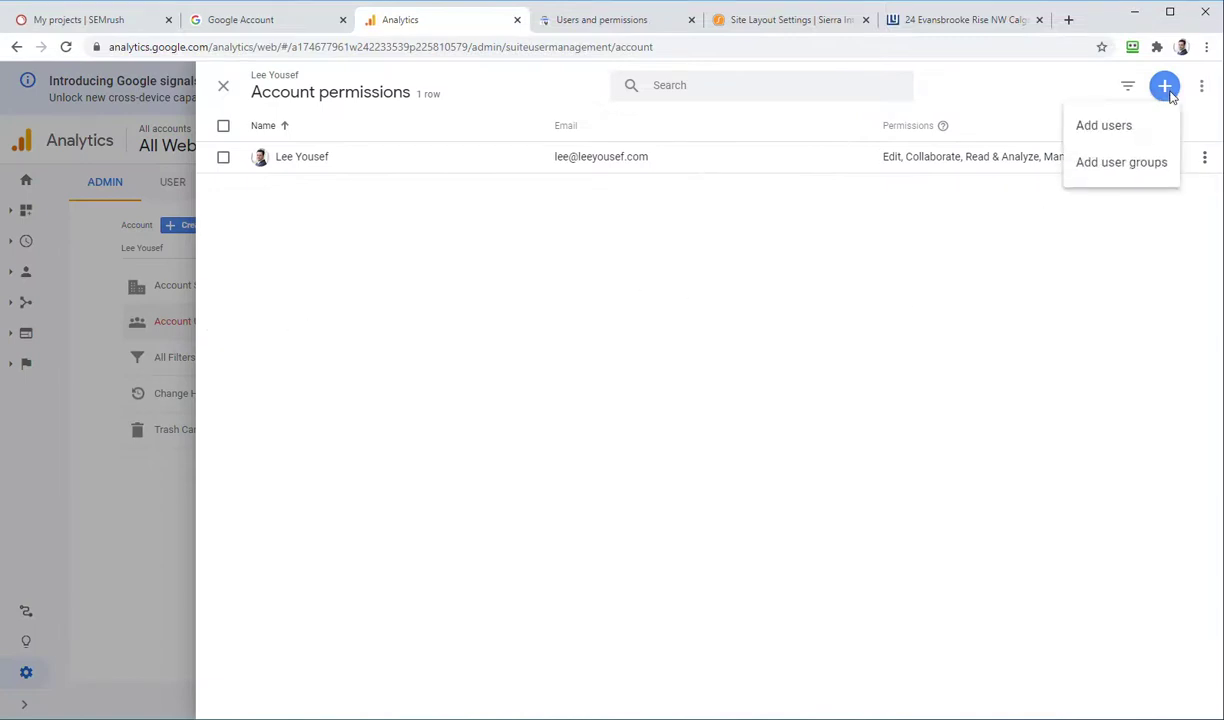
{"action": "left_click", "coordinate": [1090, 133]}
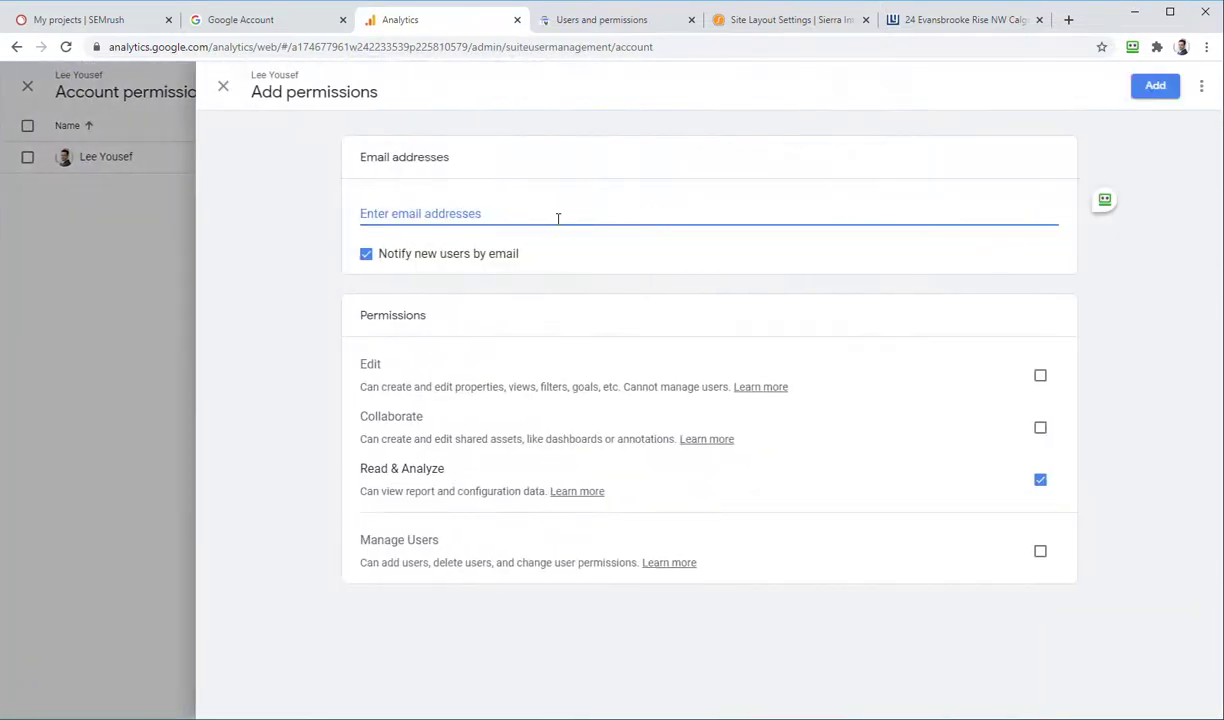
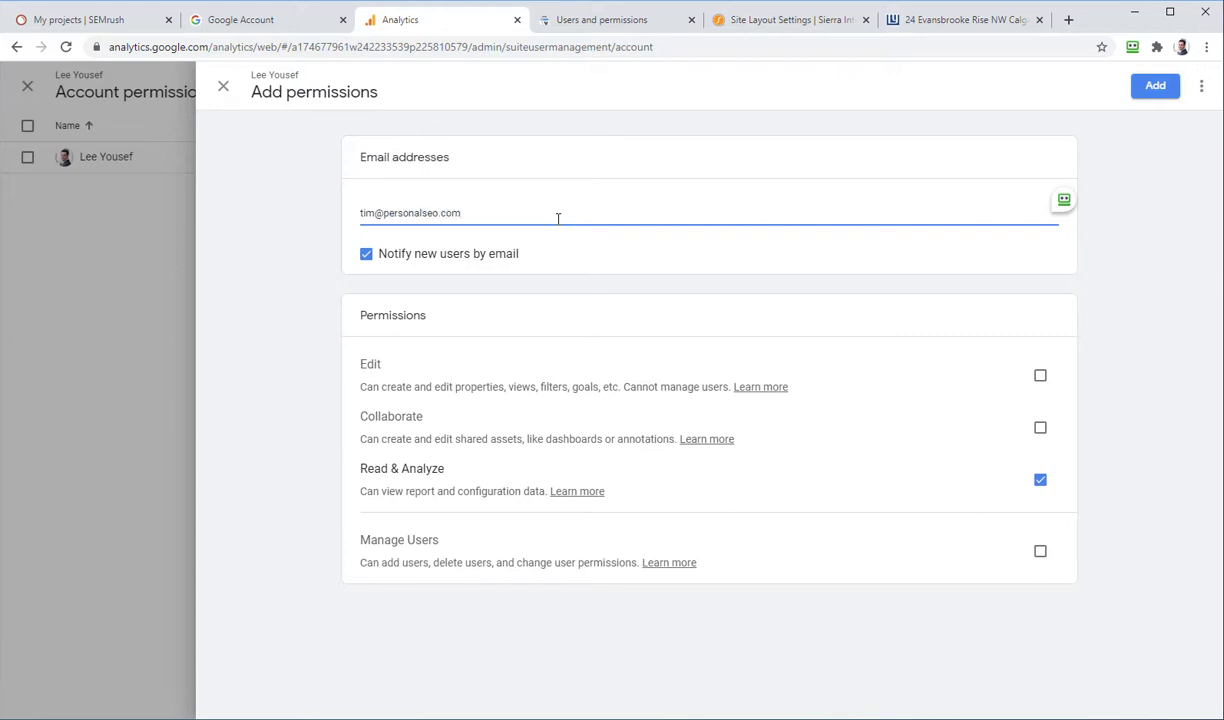
{"action": "left_click", "coordinate": [1040, 377]}
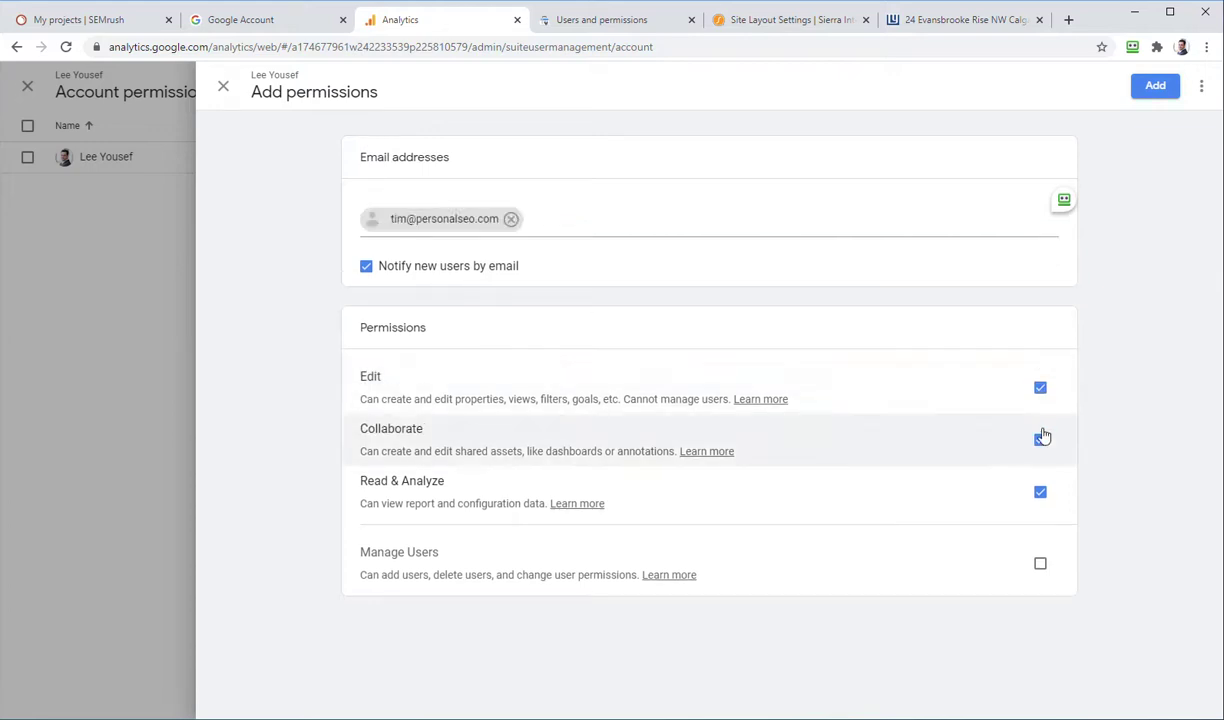
{"action": "left_click", "coordinate": [1040, 565]}
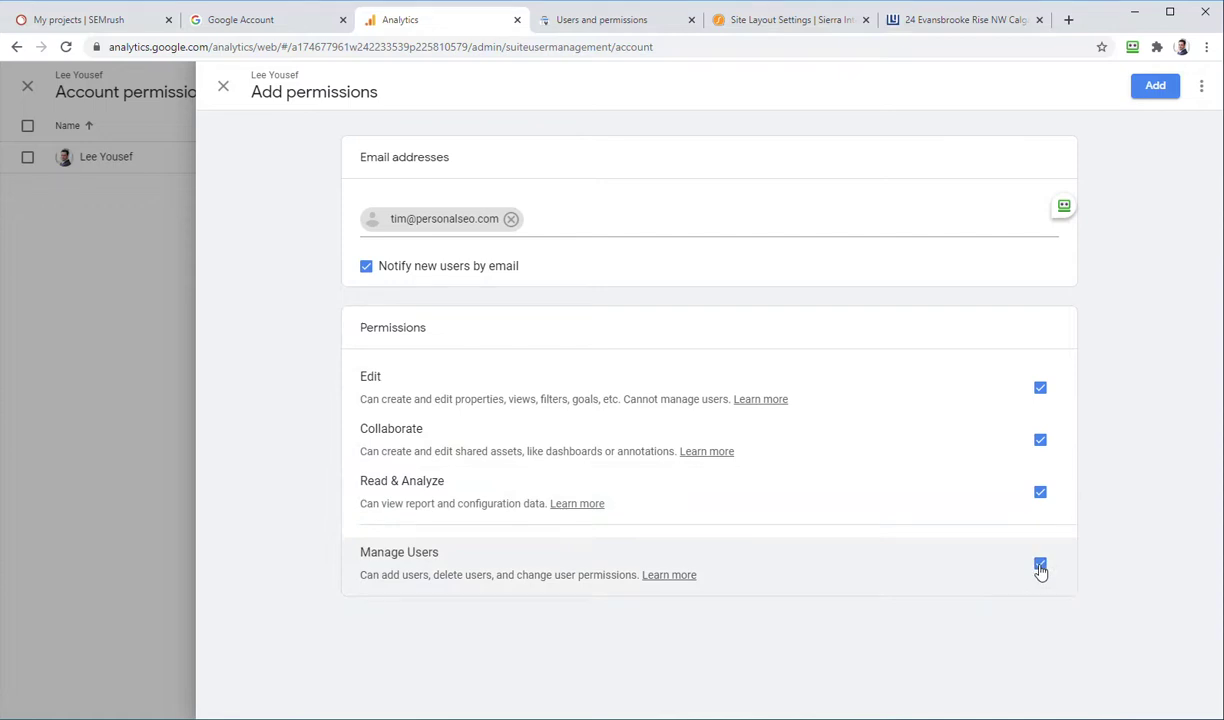
{"action": "left_click", "coordinate": [1160, 88]}
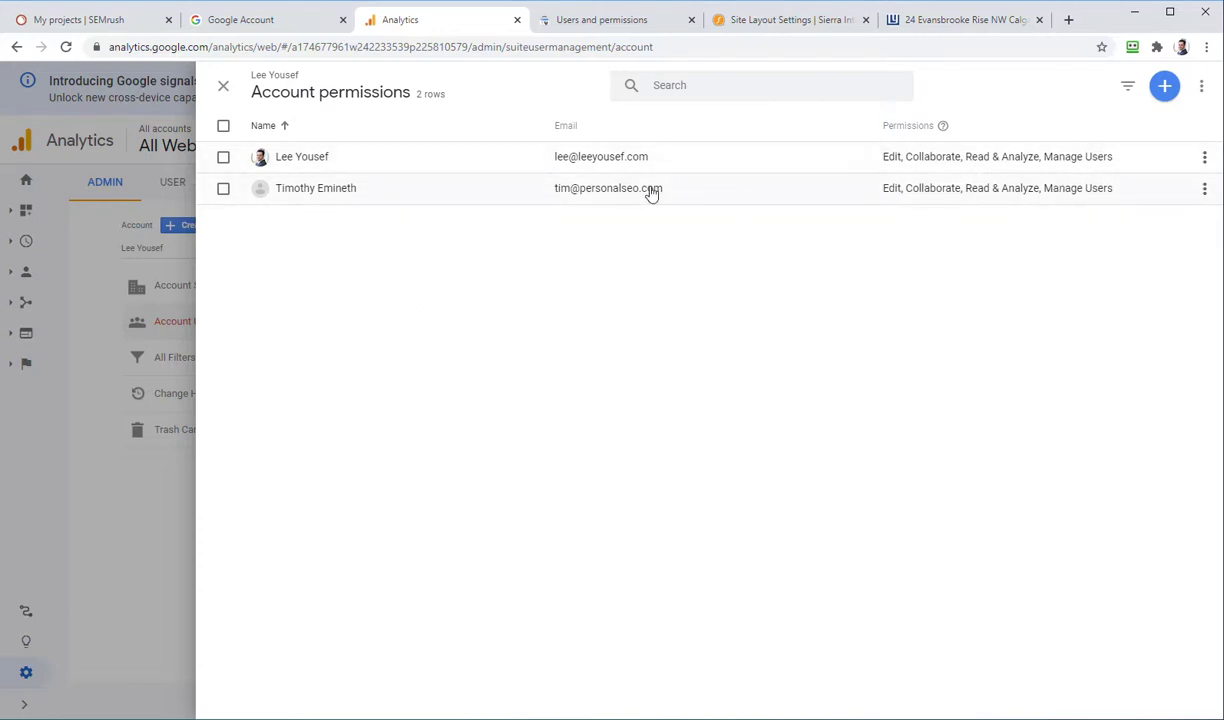
{"action": "left_click", "coordinate": [137, 503]}
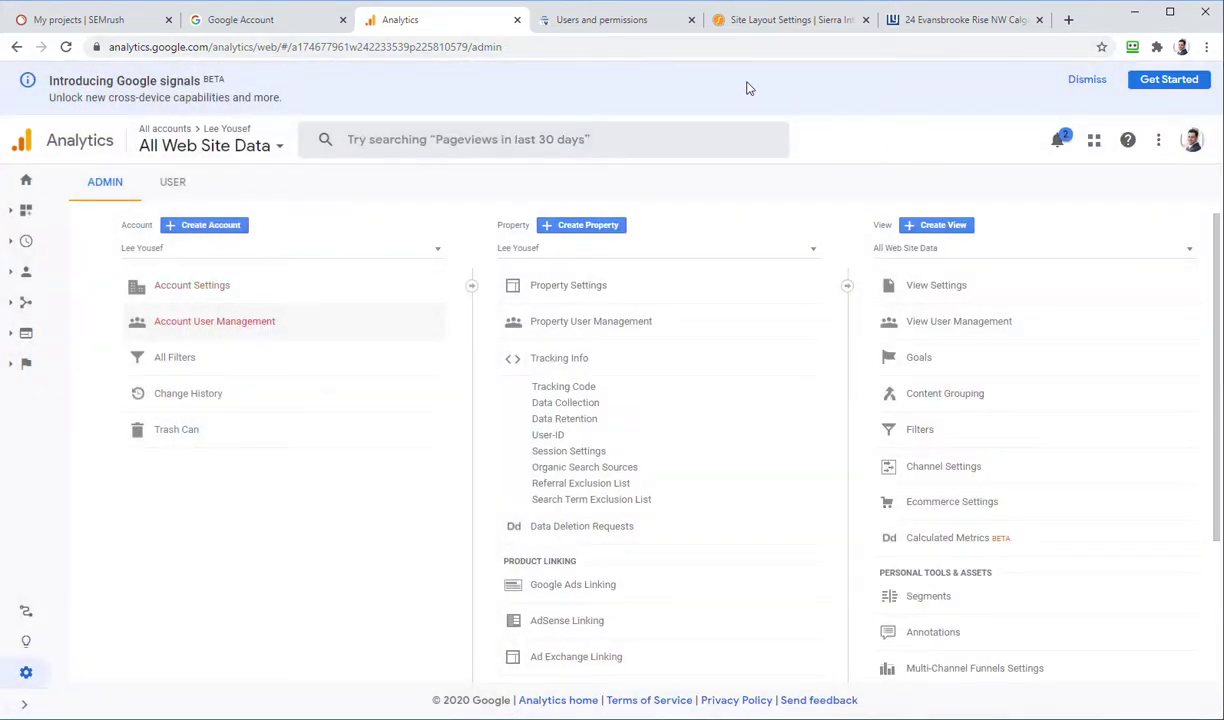
{"action": "left_click", "coordinate": [810, 22]}
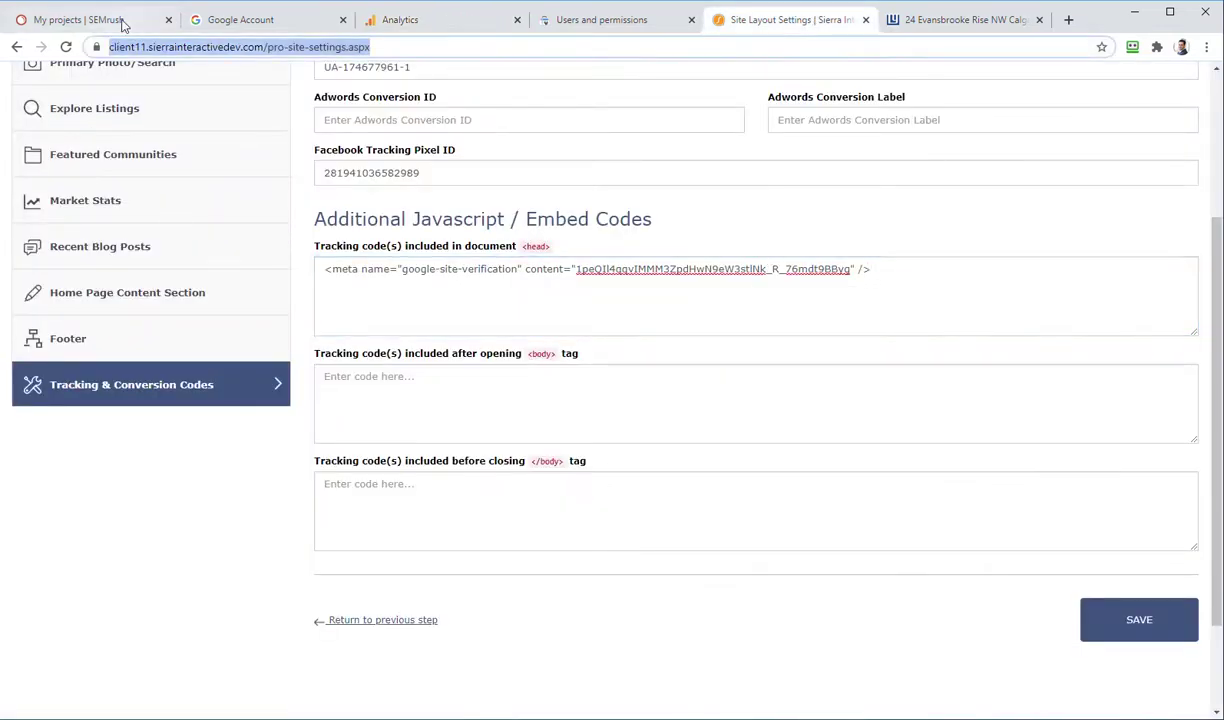
{"action": "left_click", "coordinate": [110, 21]}
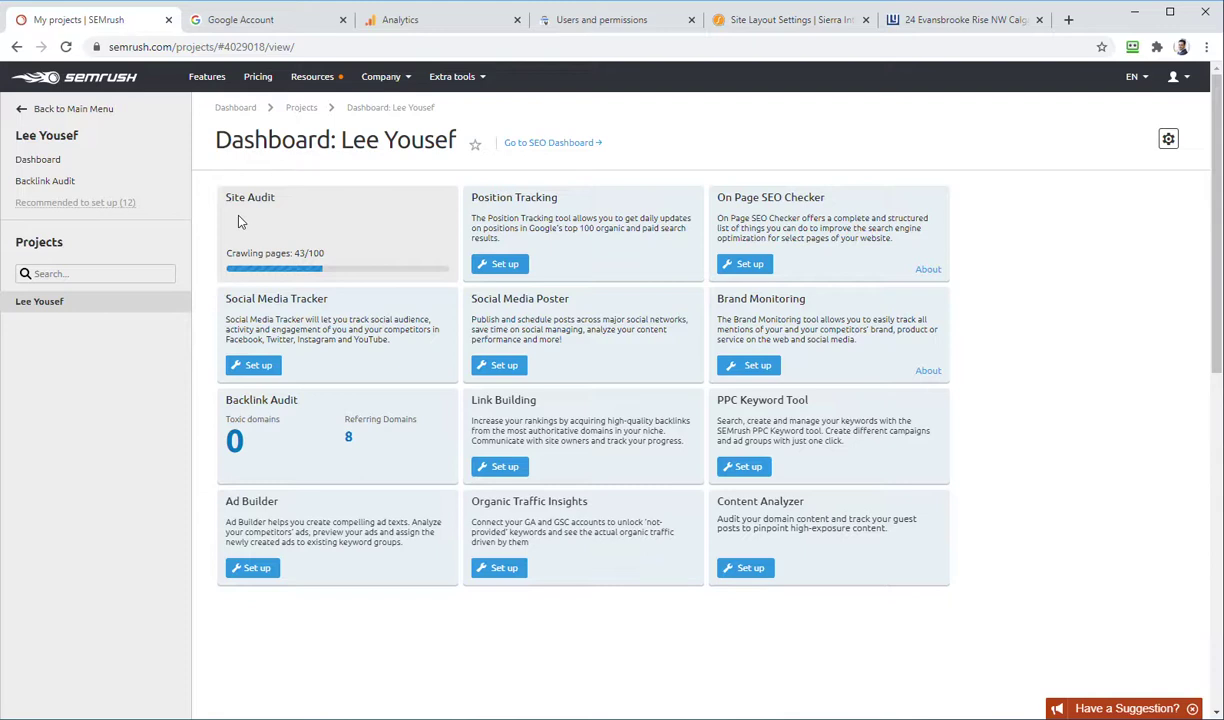